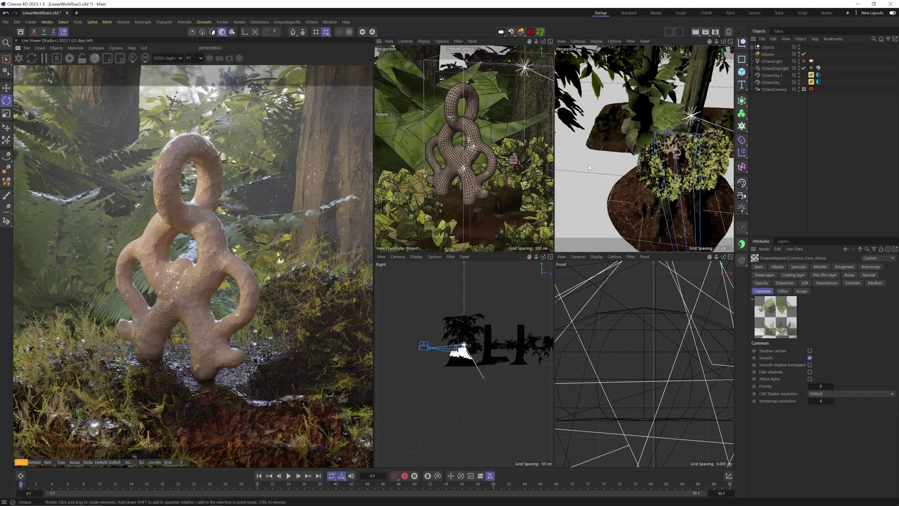
Step: Frame the planter sculpture up close in the perspective viewport
mouse_move(663, 183)
mouse_down()
mouse_move(633, 183)
mouse_move(393, 108)
mouse_up()
key(2)
key(3)
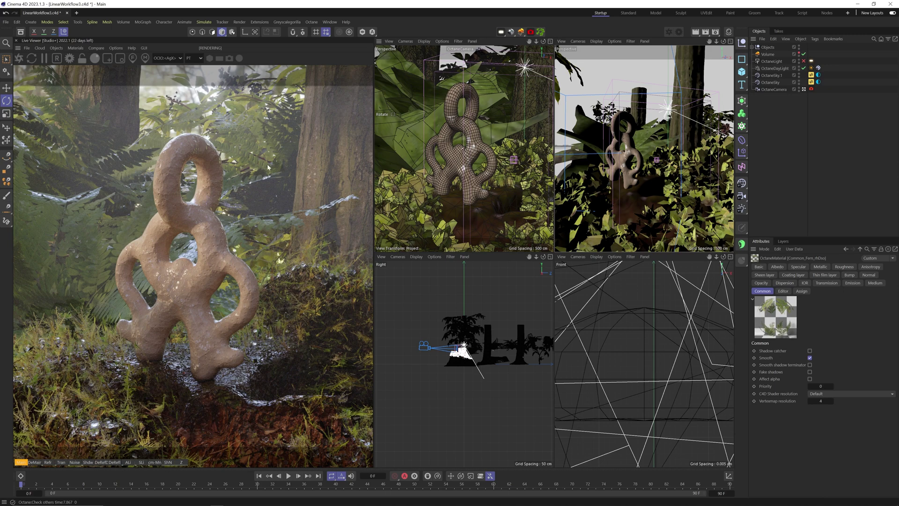
Step: Compare the HDR/sRGB and OCIO AgX view transforms, keep HDR/sRGB, and bring up Render Settings
click(170, 59)
click(171, 88)
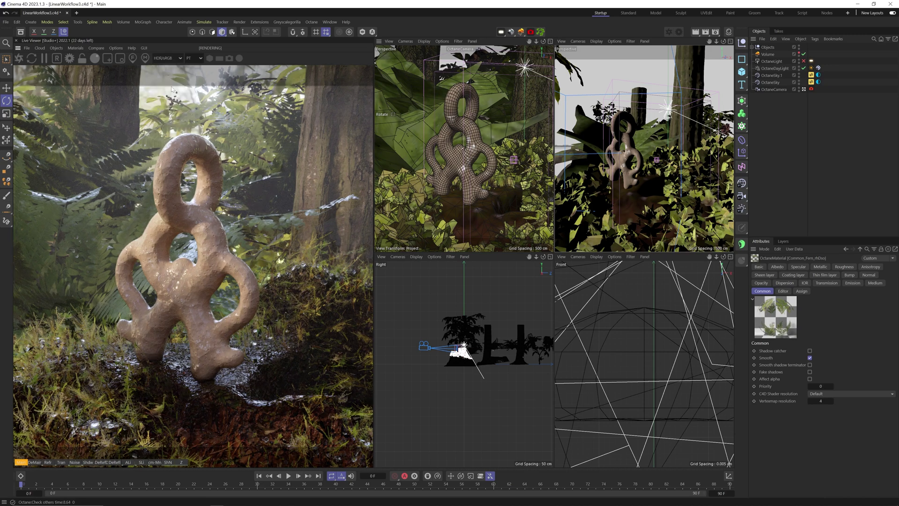
click(170, 59)
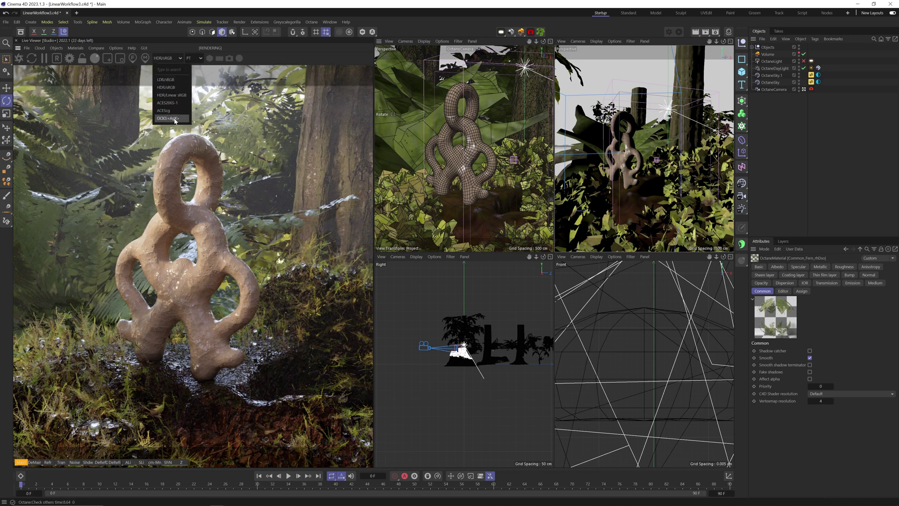
click(175, 121)
click(170, 59)
click(172, 88)
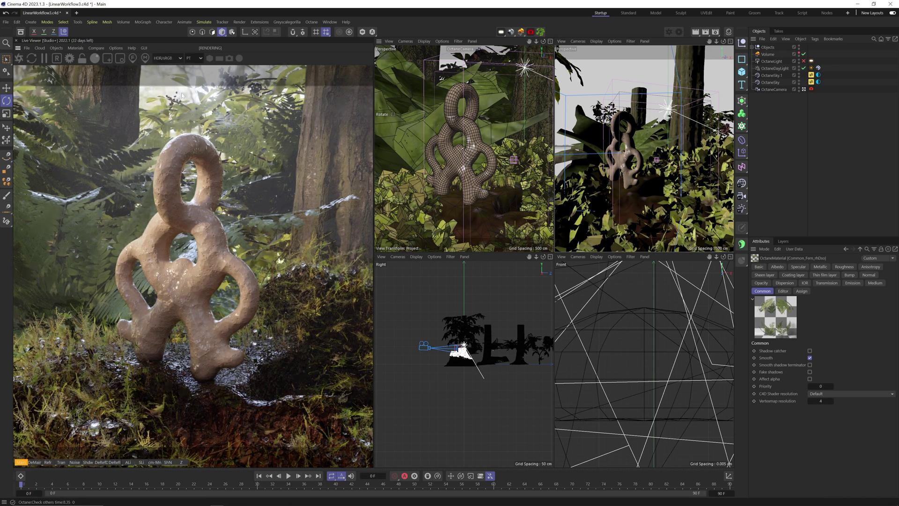
click(716, 32)
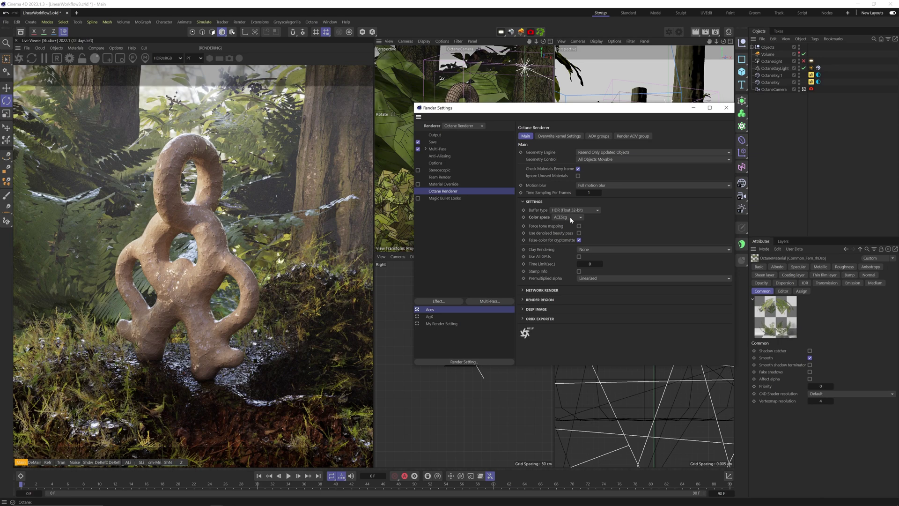
Step: Confirm the ACEScg colour space and bring up the Render AOV group's AOV manager
click(570, 218)
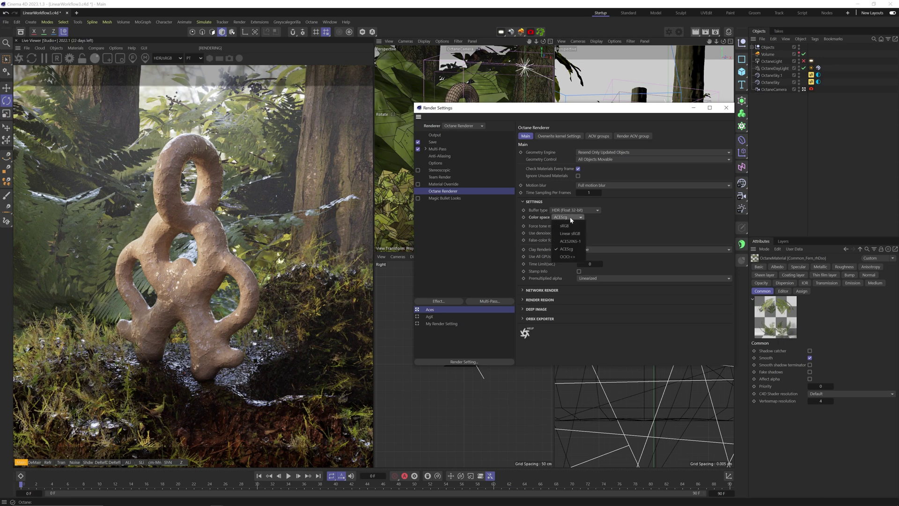
click(567, 249)
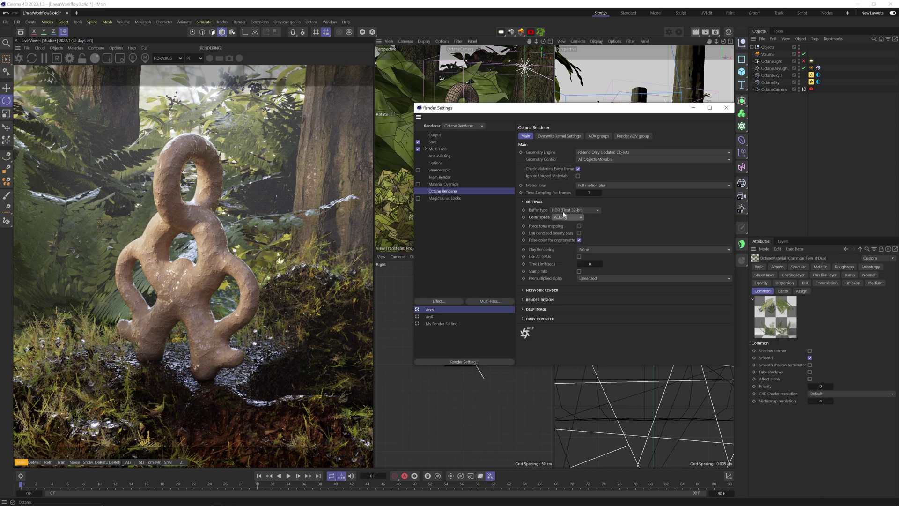
click(631, 136)
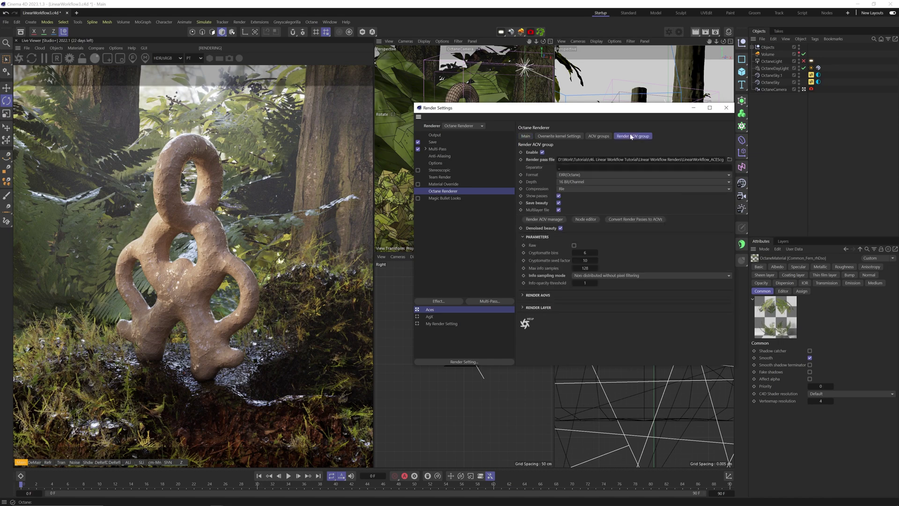
click(557, 220)
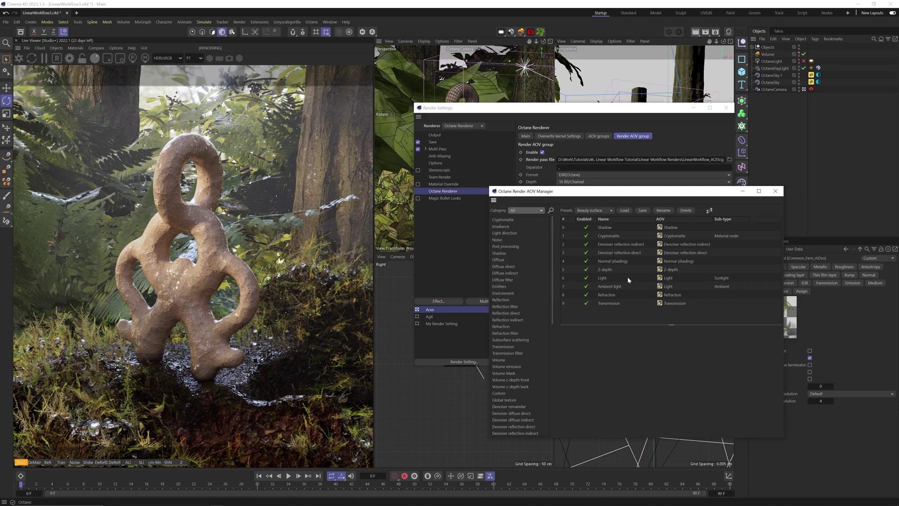
Step: Preview each AOV pass, from transmission through Z-depth, then return to beauty and close the manager
click(61, 462)
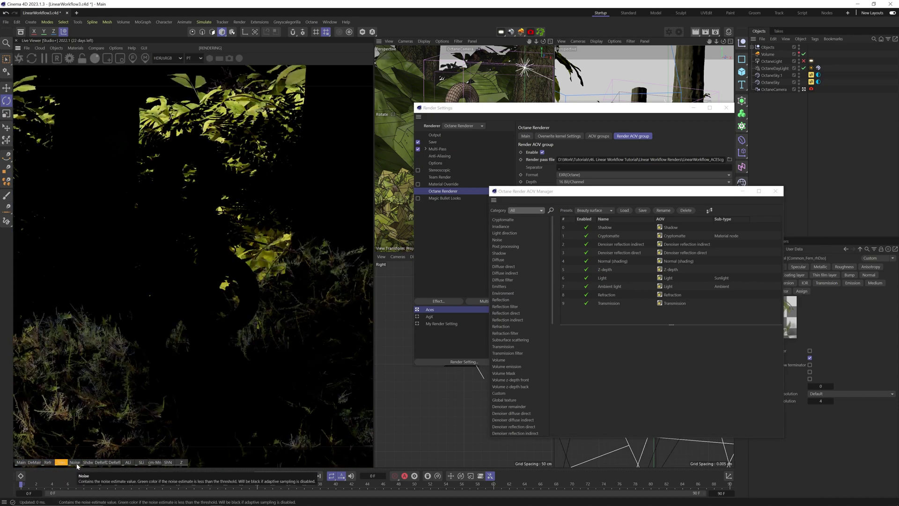
click(75, 463)
click(87, 463)
click(101, 463)
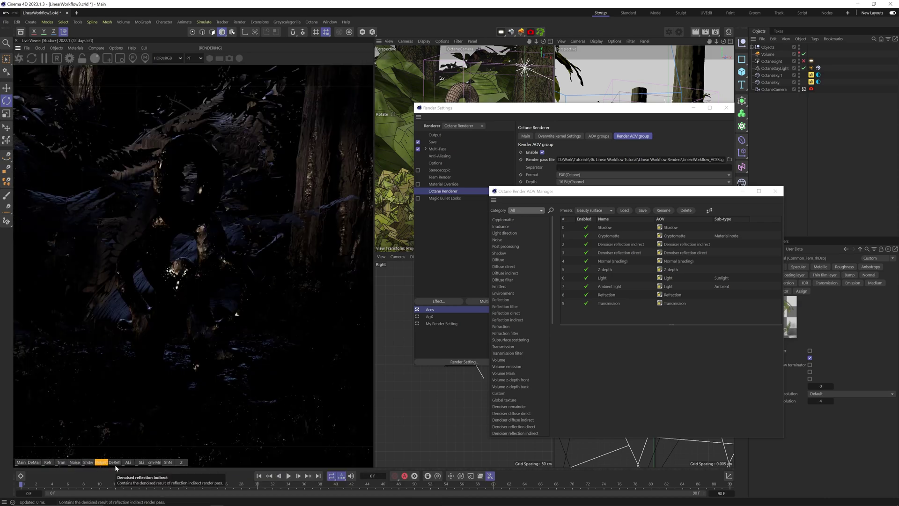
click(115, 463)
click(128, 463)
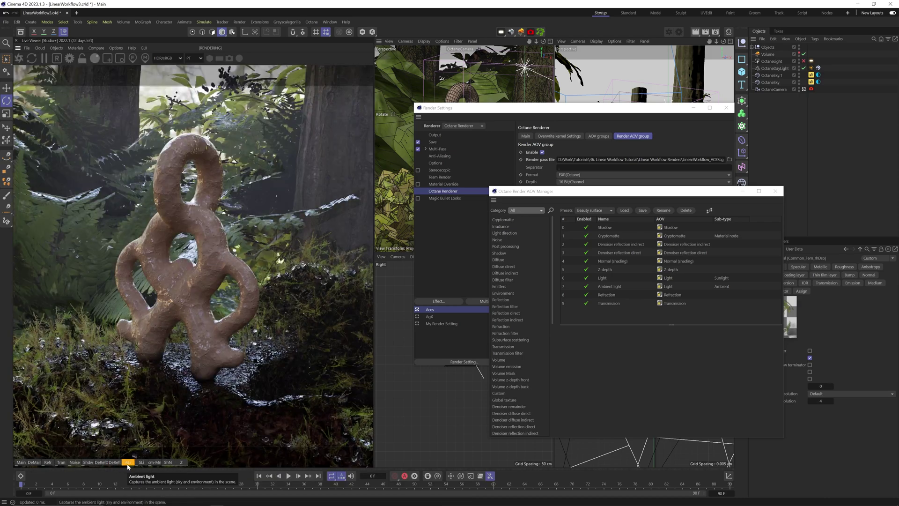
click(141, 463)
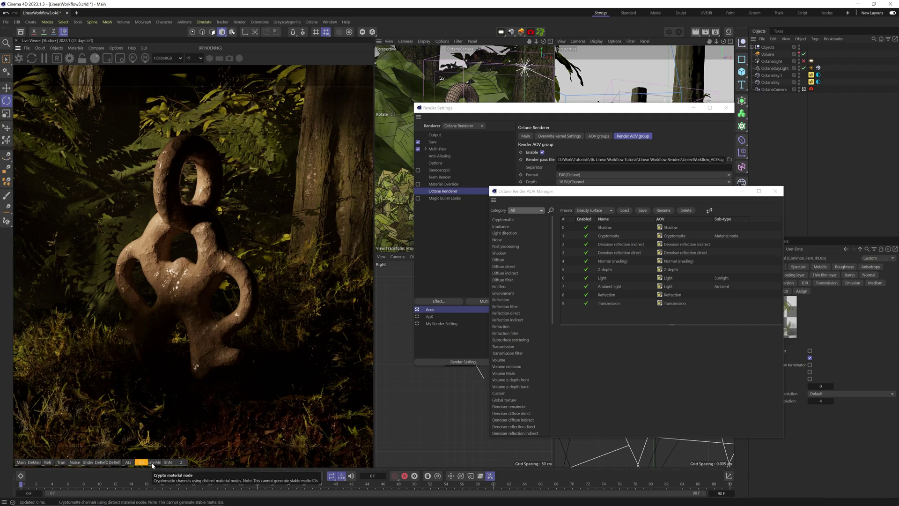
click(153, 463)
click(167, 463)
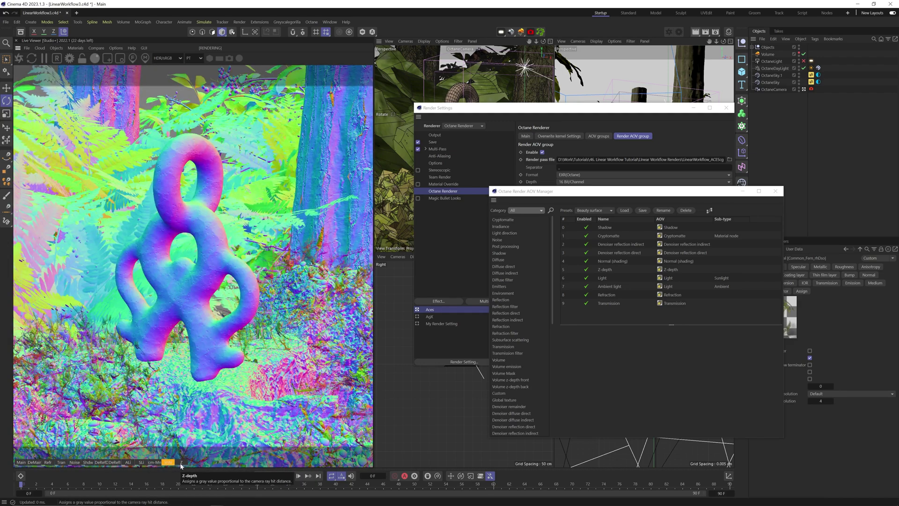
click(181, 463)
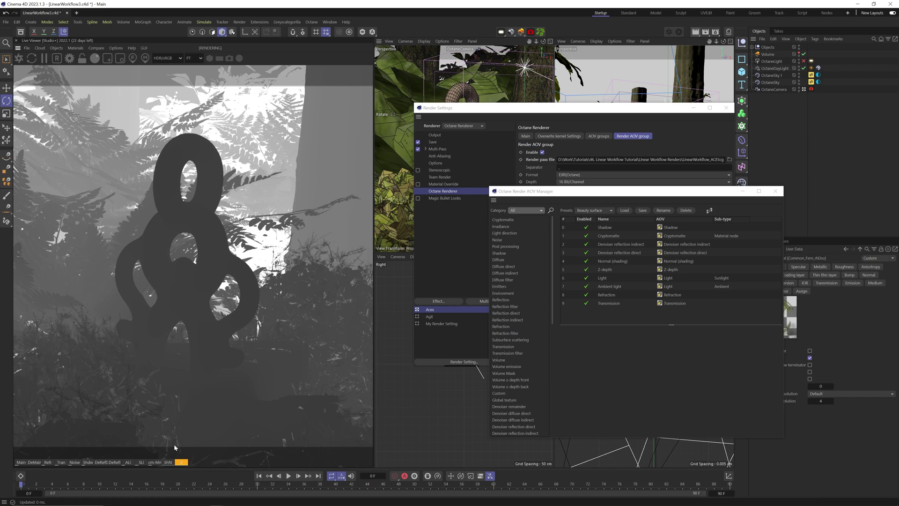
click(20, 463)
click(776, 192)
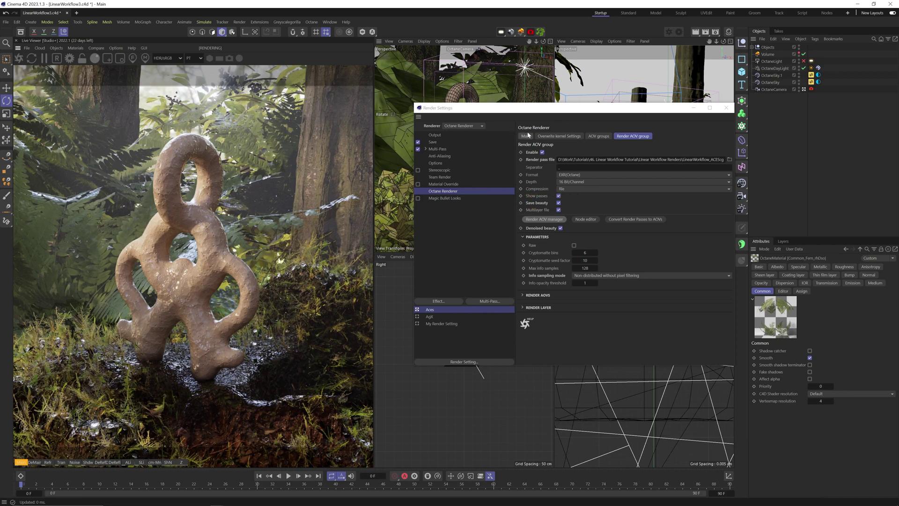
Step: Replace the AgX render setting with an Aces copy named AgX using Linear sRGB colour space
right_click(430, 316)
click(448, 338)
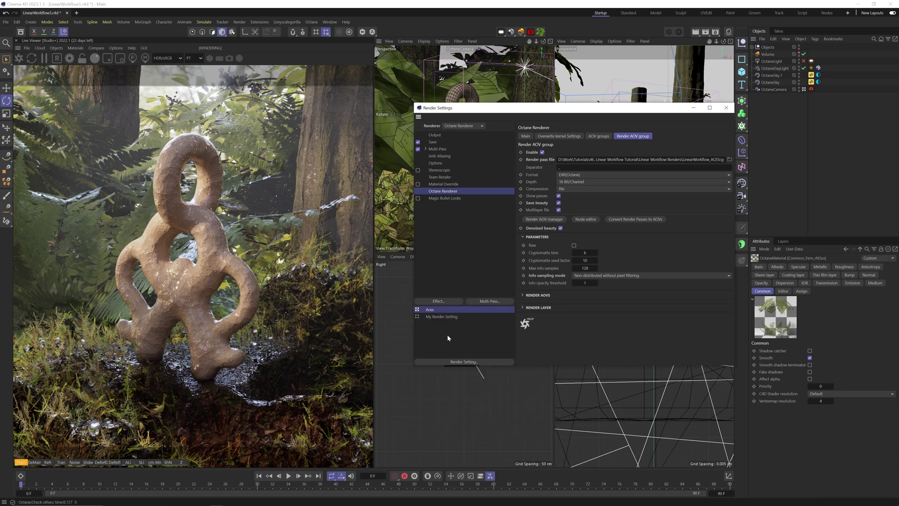
drag(431, 310, 434, 319)
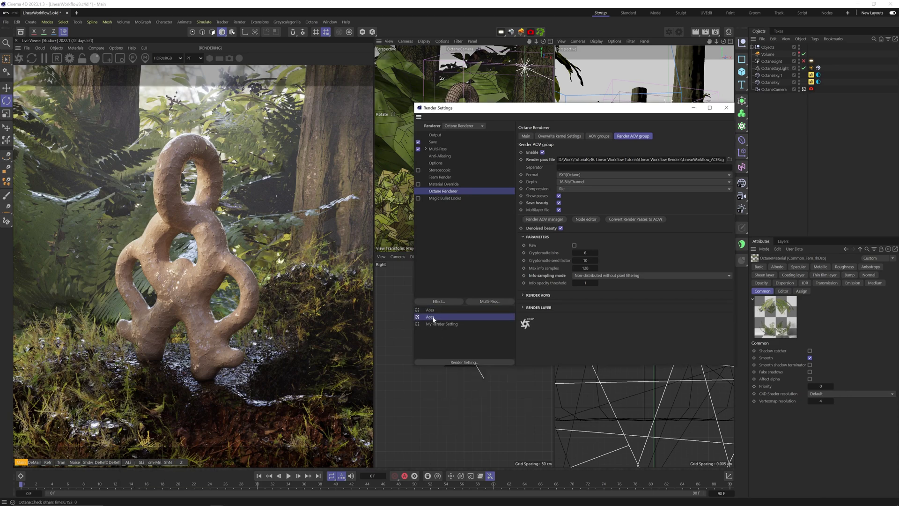
double_click(433, 319)
text(AgX)
key(Return)
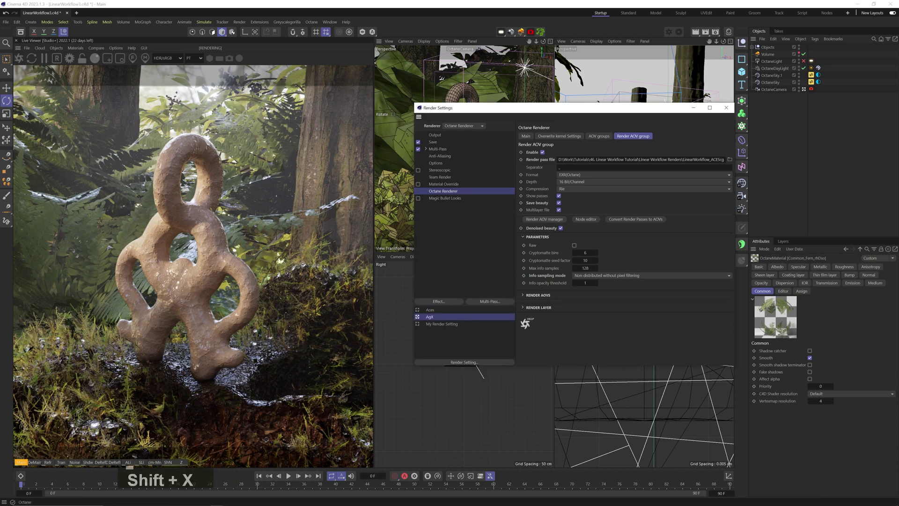
click(526, 136)
click(562, 218)
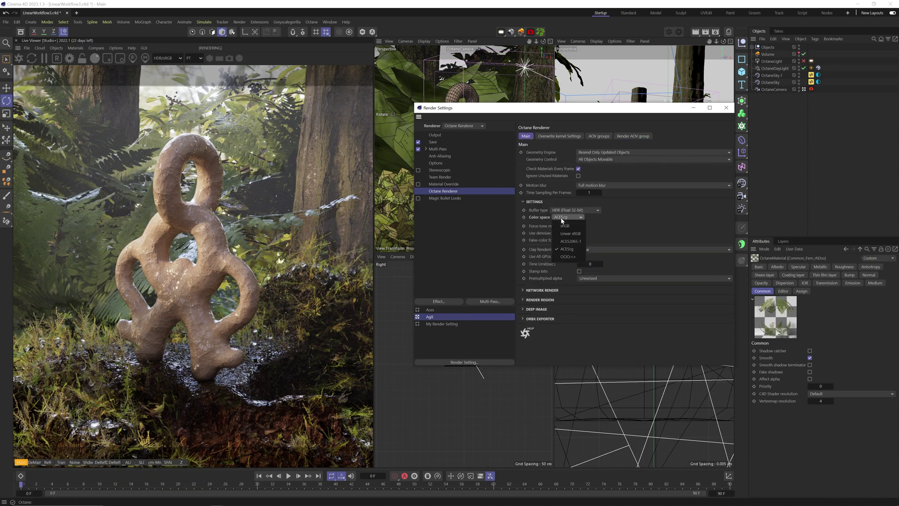
click(569, 234)
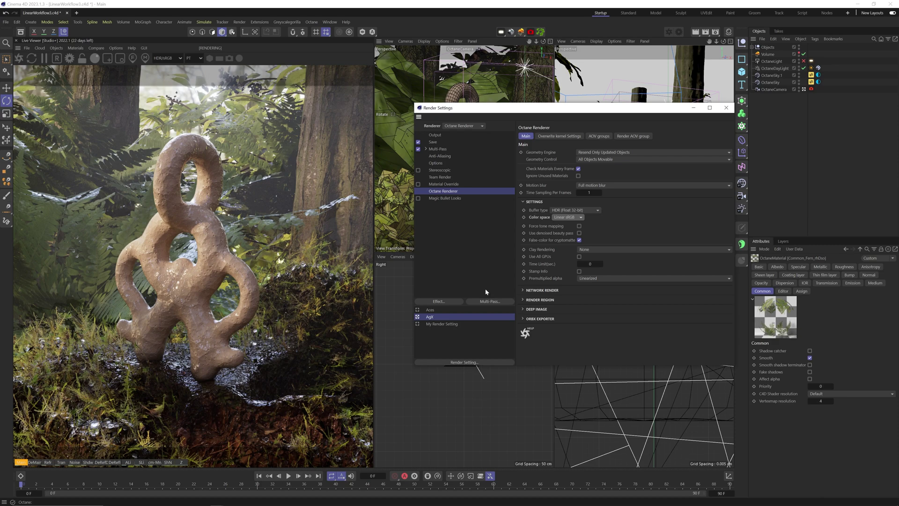
Step: Duplicate AgX as AgX-sRGB with the OCIO Appearance Punchy sRGB colour space
drag(429, 317, 433, 322)
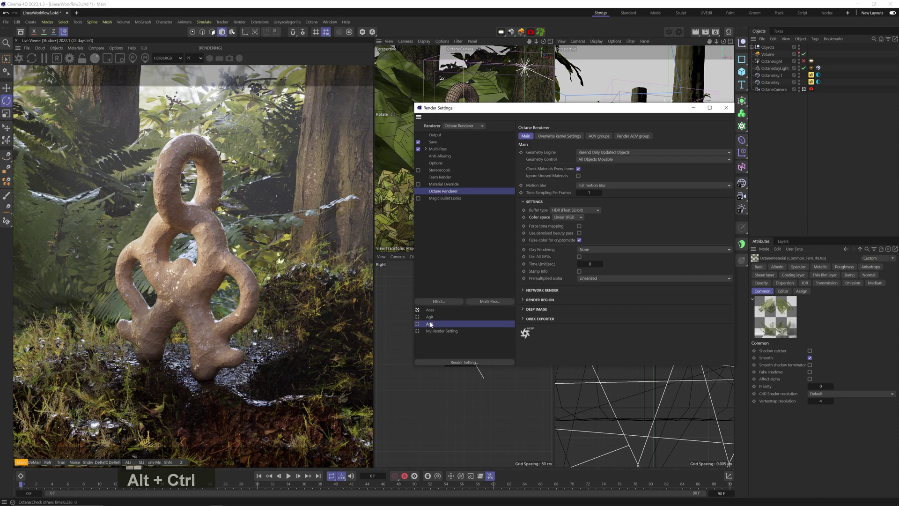
text(-sRGB)
key(Return)
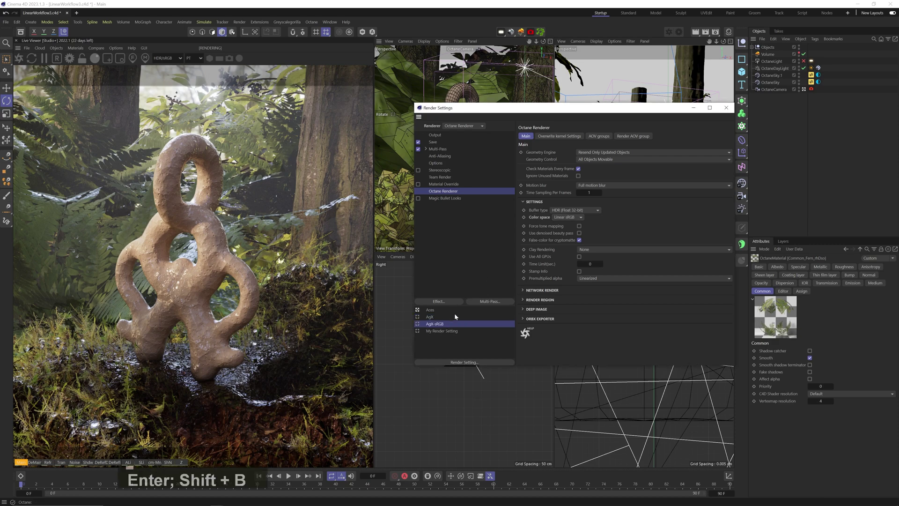
click(567, 217)
click(572, 257)
click(595, 217)
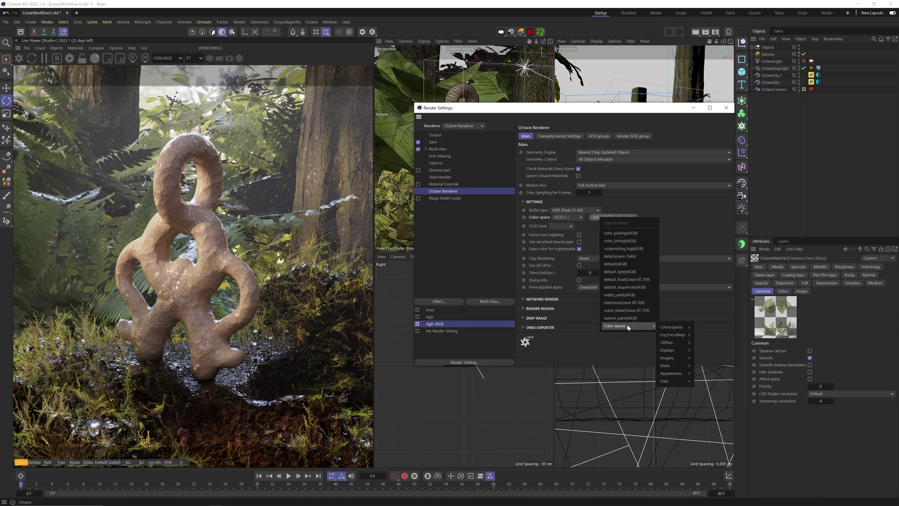
click(742, 388)
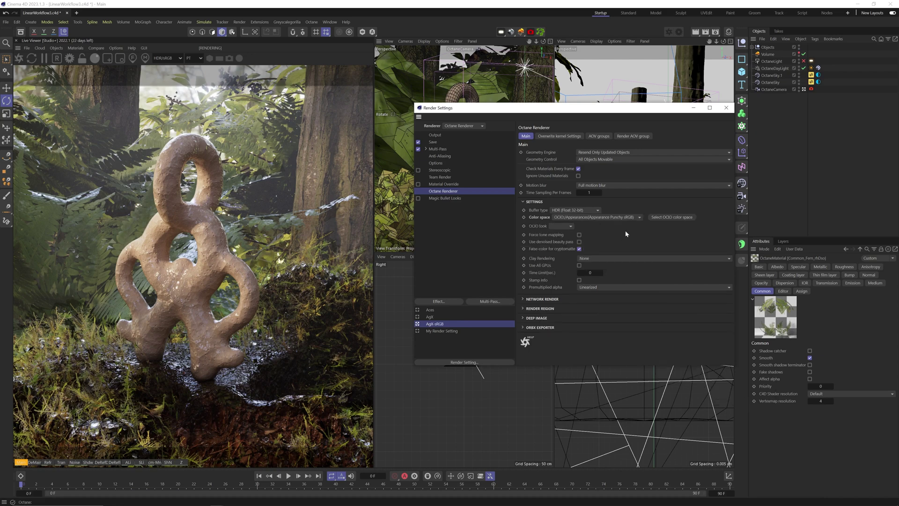
Step: Duplicate Aces as Aces-sRGB with the sRGB colour space
click(429, 309)
drag(430, 310, 433, 321)
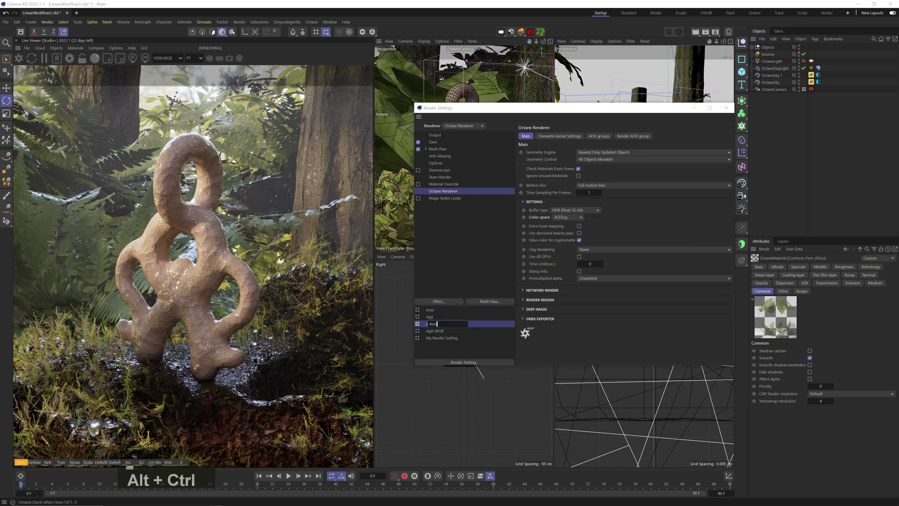
text(-sRGB)
key(Return)
click(564, 217)
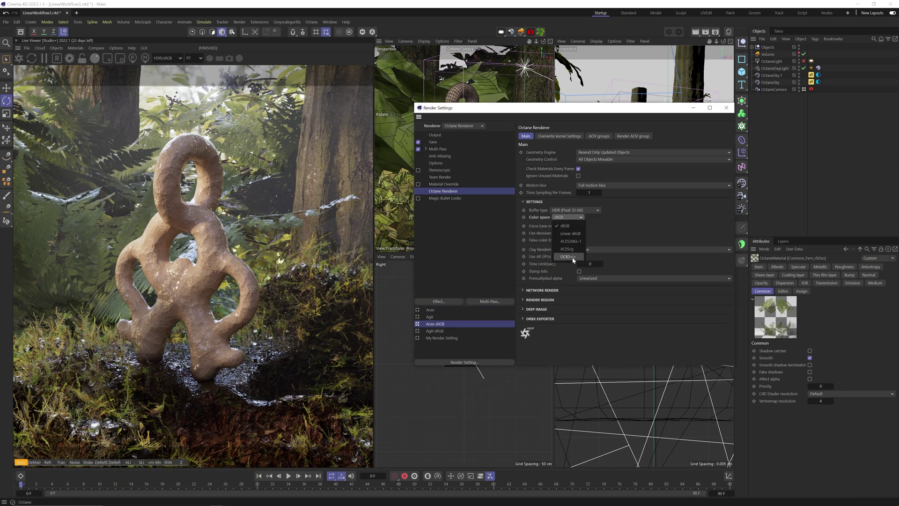
click(564, 219)
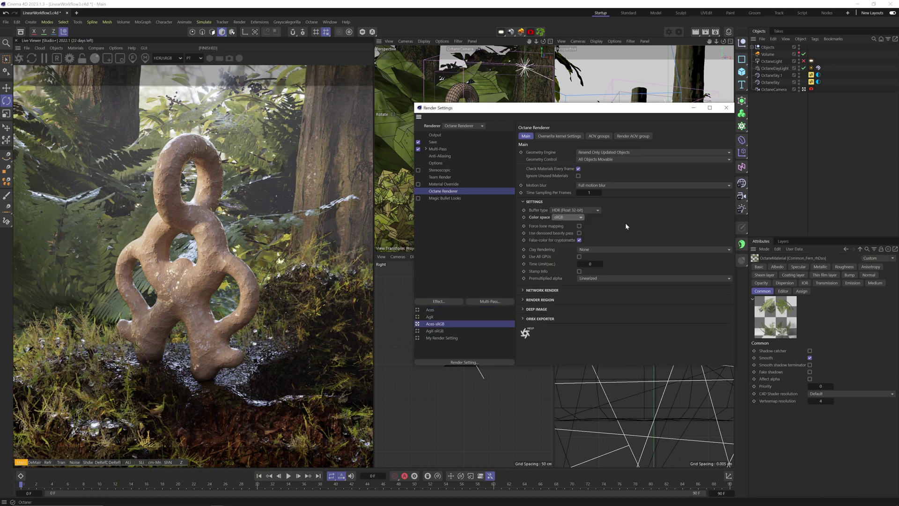
Step: Edit the render pass file name suffixes to match each setting, adding 'AgX' and 'Linear'
click(622, 137)
key(BackSpace)
key(BackSpace)
key(BackSpace)
key(BackSpace)
key(BackSpace)
key(BackSpace)
text(Ag)
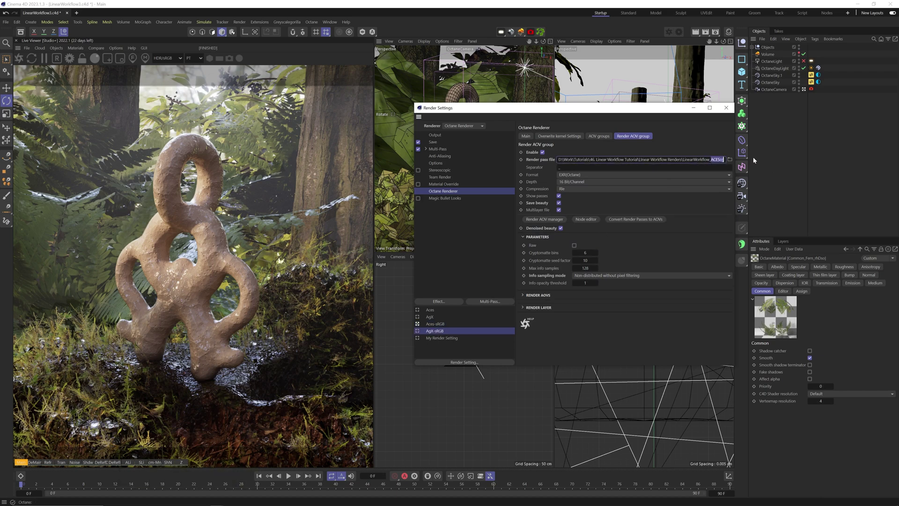
text(X)
click(430, 316)
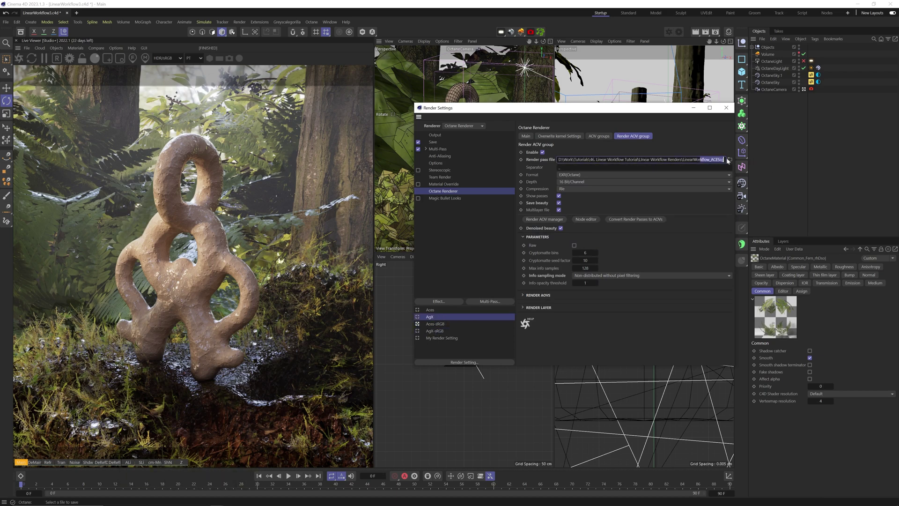
text(Linear)
click(430, 310)
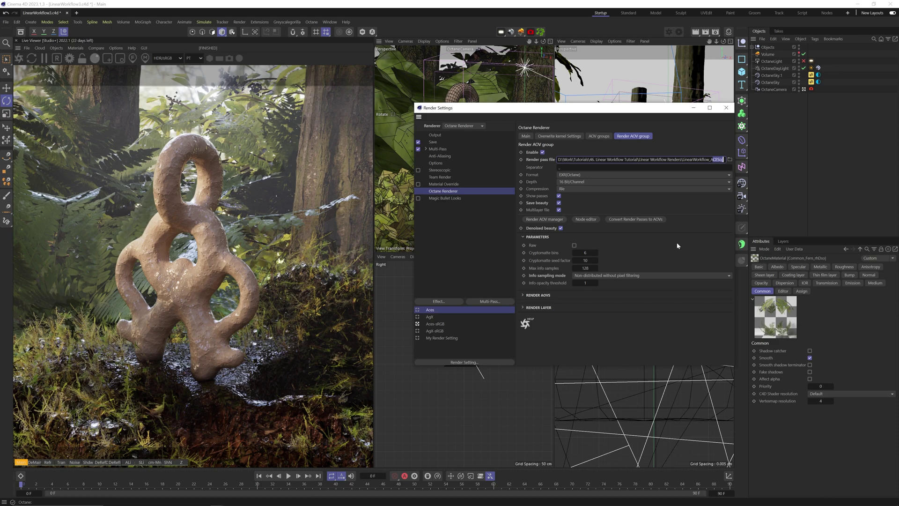
Step: On the OctaneCamera tag, bring Aperture down to 0 cm to remove depth of field
click(812, 89)
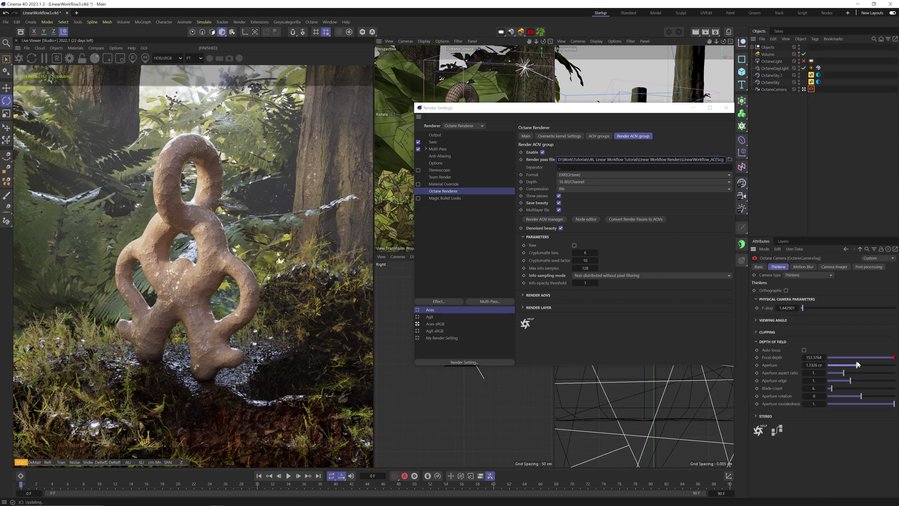
drag(858, 365, 846, 367)
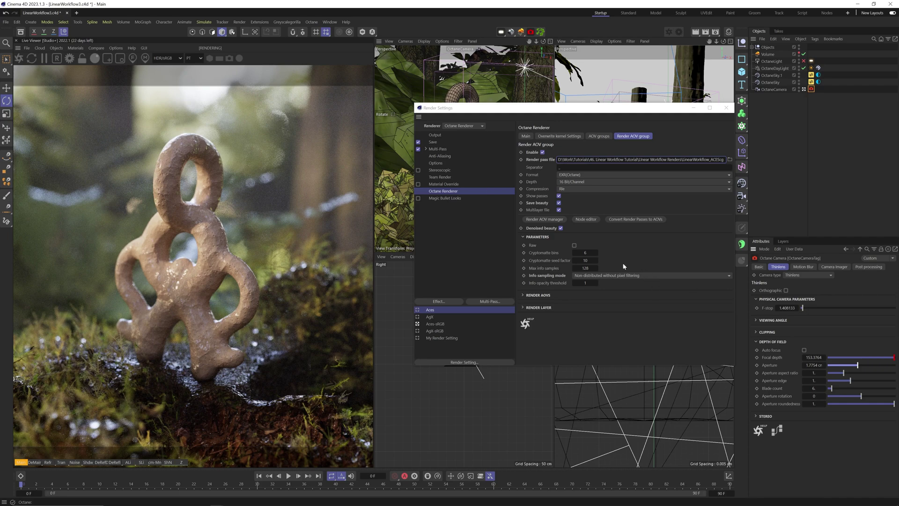
click(623, 275)
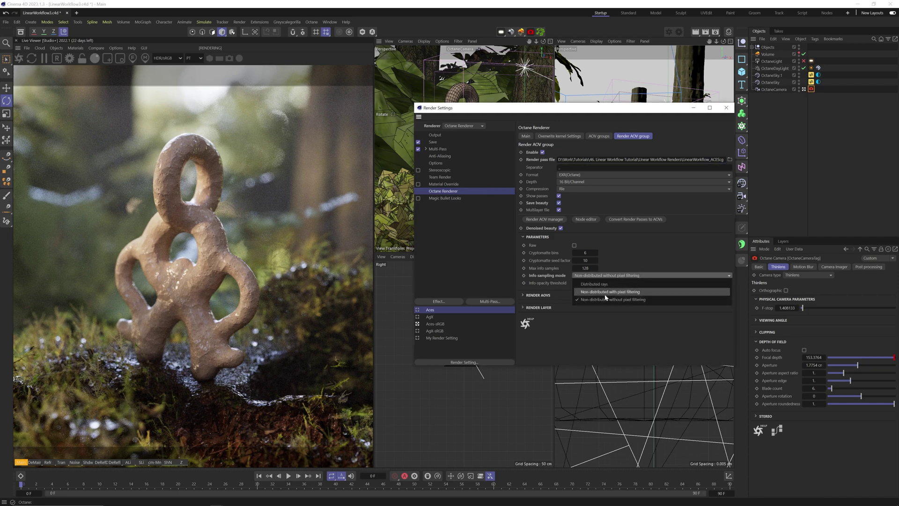
click(631, 250)
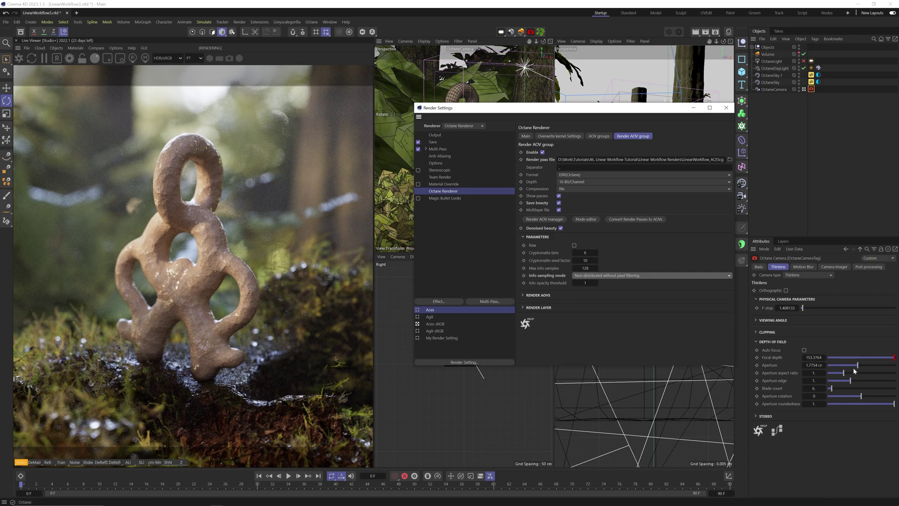
drag(855, 366, 775, 368)
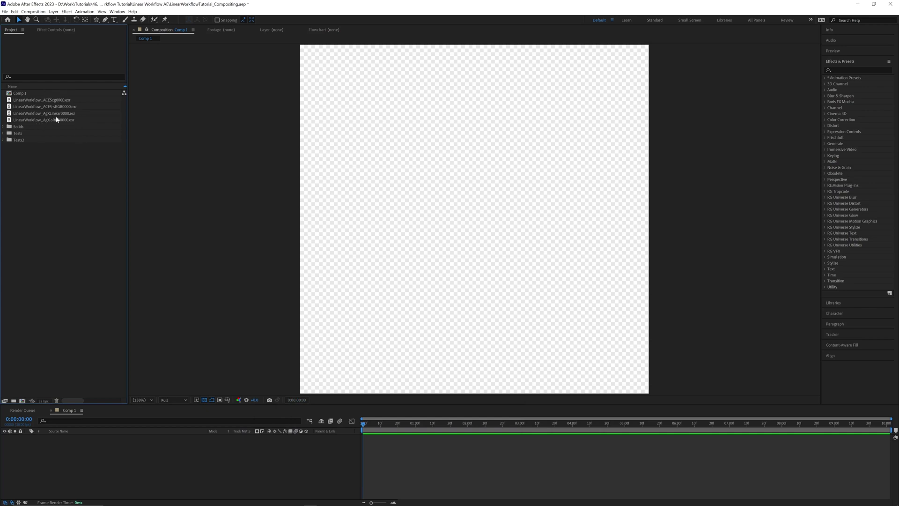
click(43, 400)
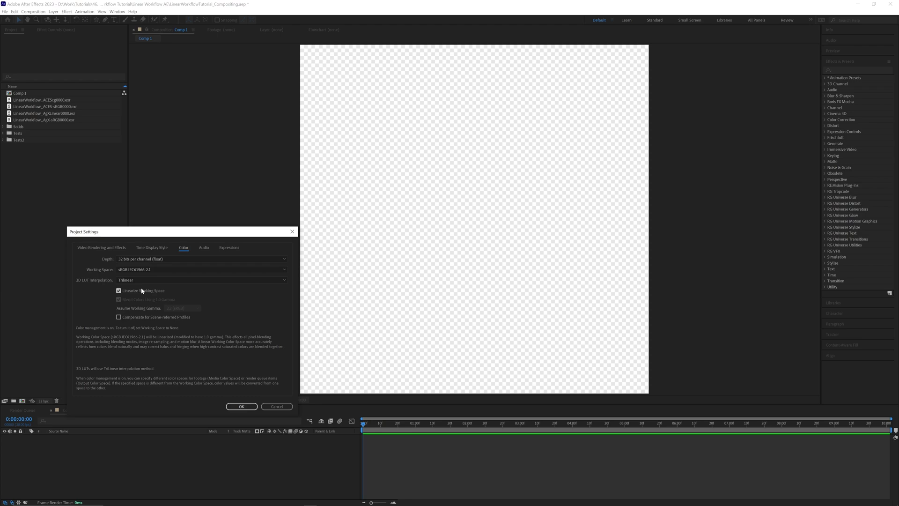
click(242, 406)
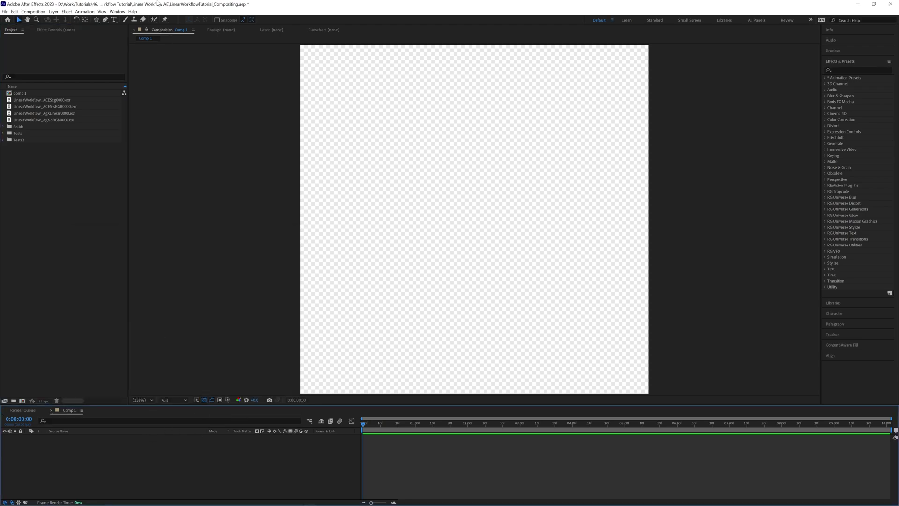
click(101, 11)
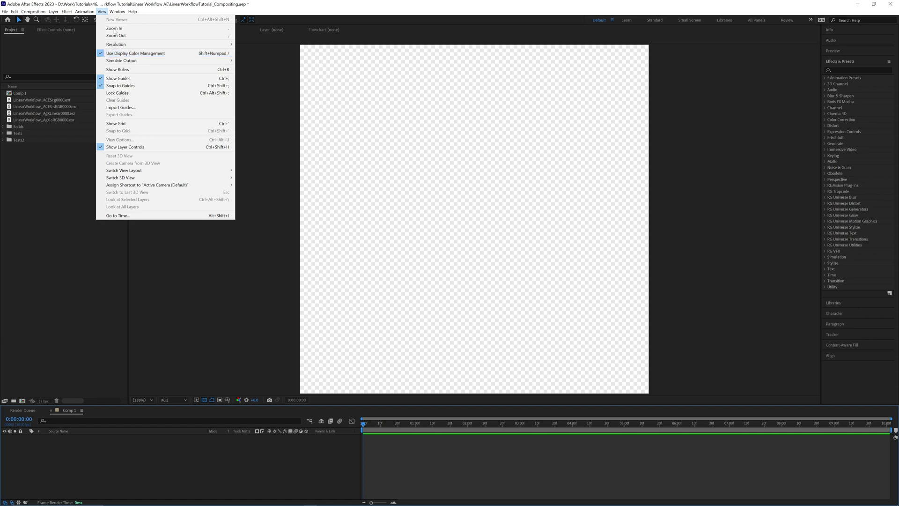
click(103, 11)
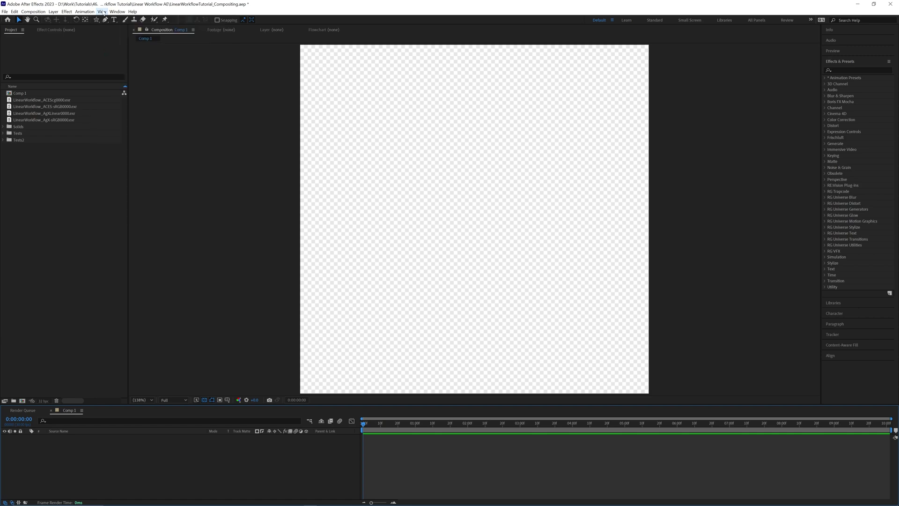
click(88, 152)
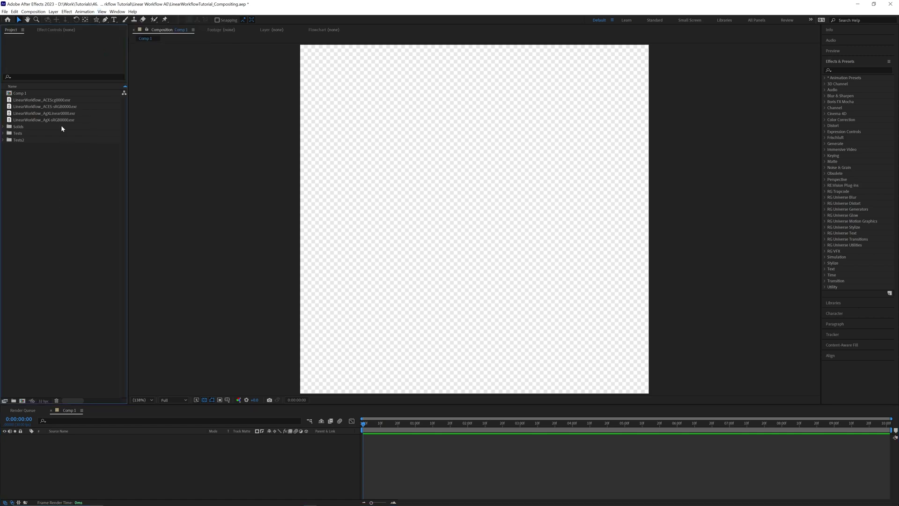
Step: Make a comp from the ACEScg EXR and extract its Beauty channels with EXtractoR
right_click(62, 101)
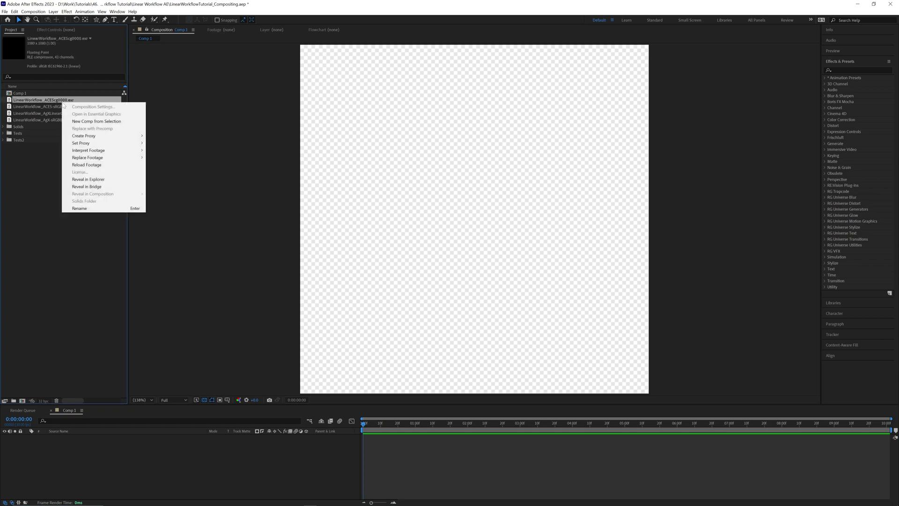
click(96, 122)
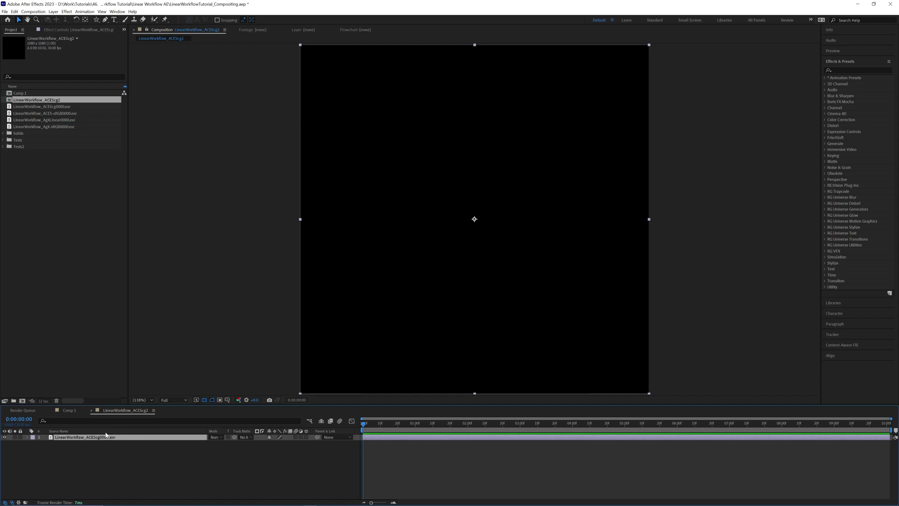
click(860, 70)
text(extra)
double_click(848, 90)
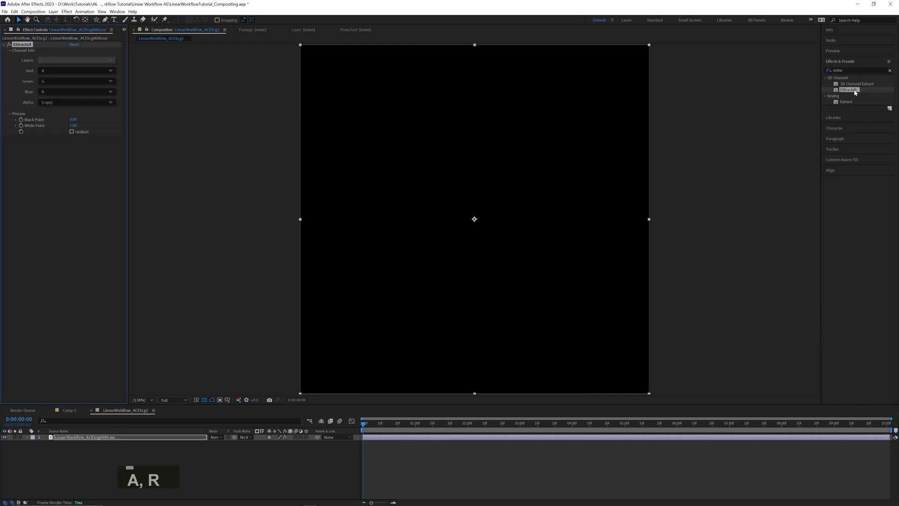
click(60, 61)
click(73, 71)
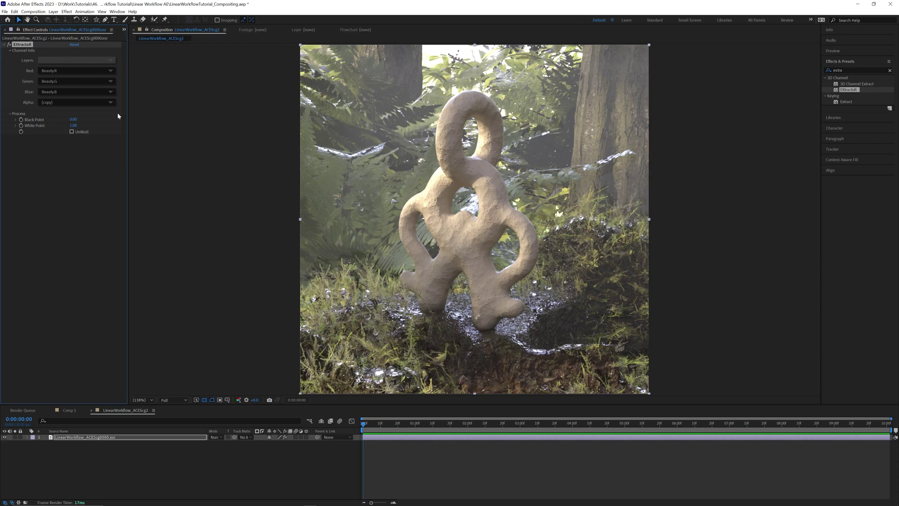
click(99, 437)
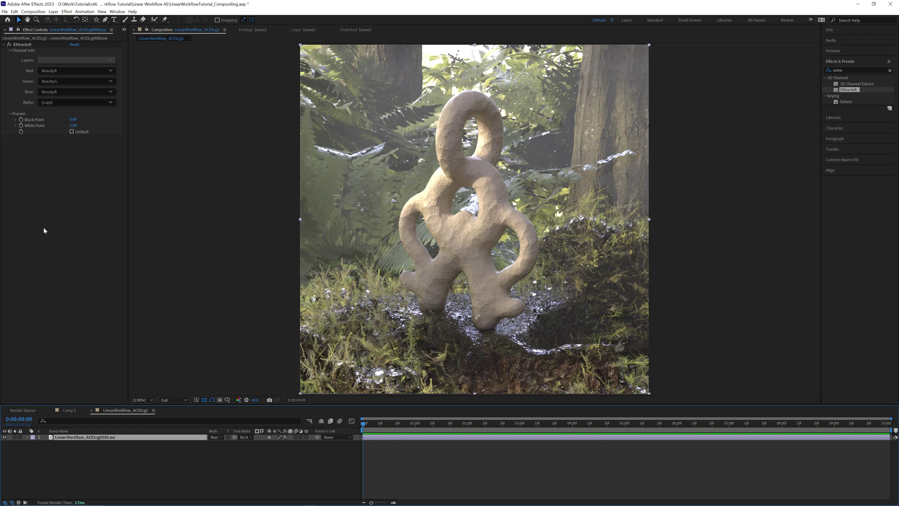
Step: Add an adjustment layer on top and apply OpenColorIO to it
key(ctrl+alt+y)
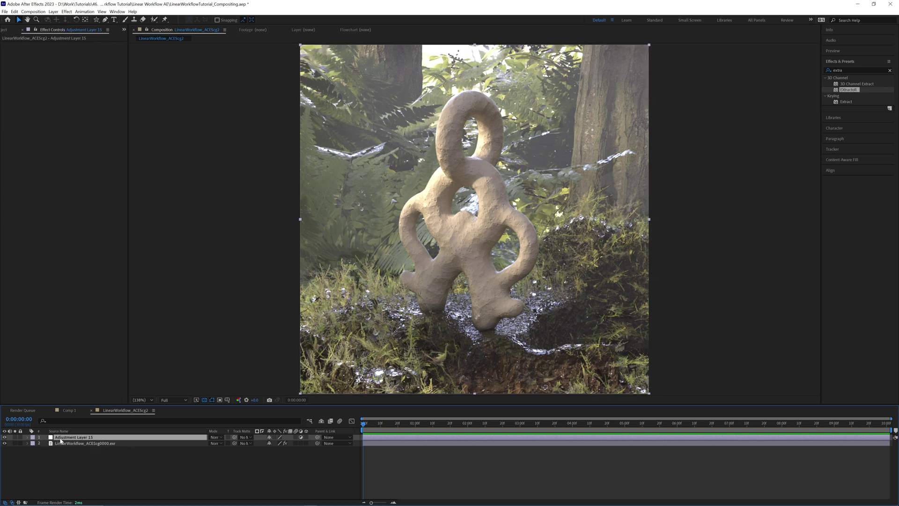
click(849, 70)
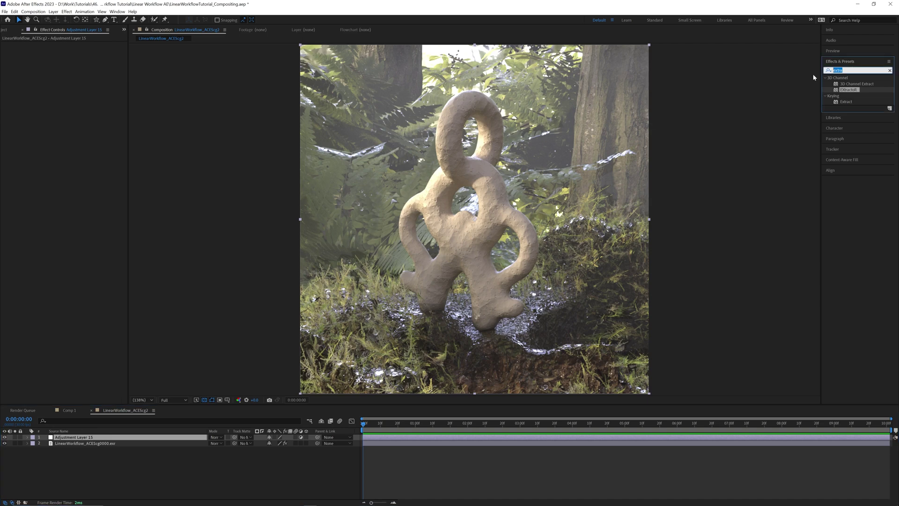
text(open)
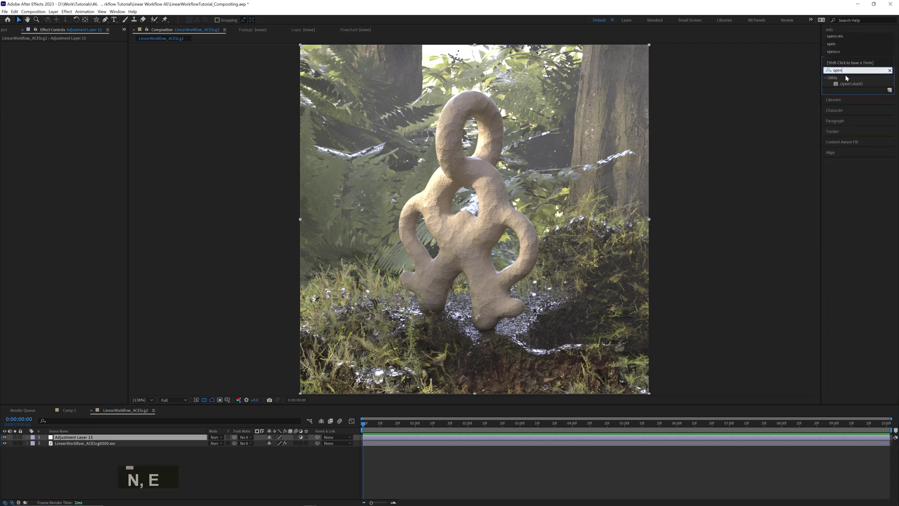
double_click(849, 84)
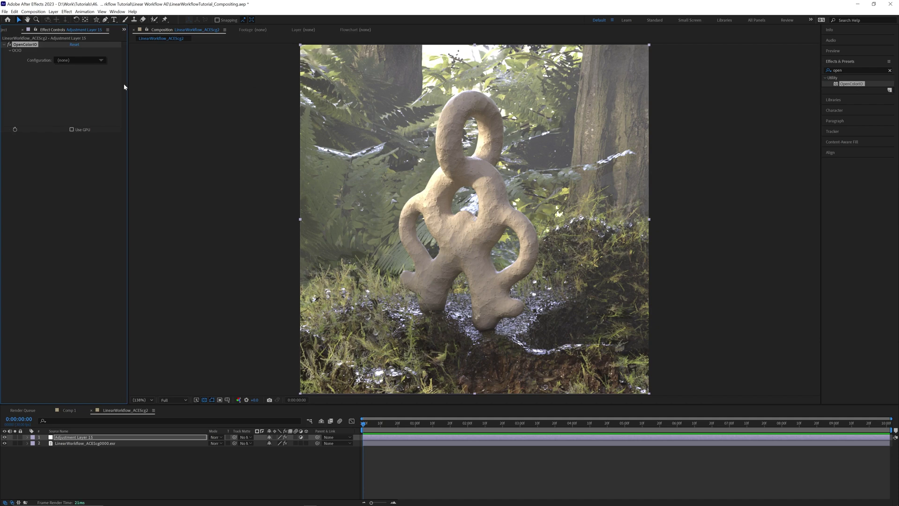
key(alt+Tab)
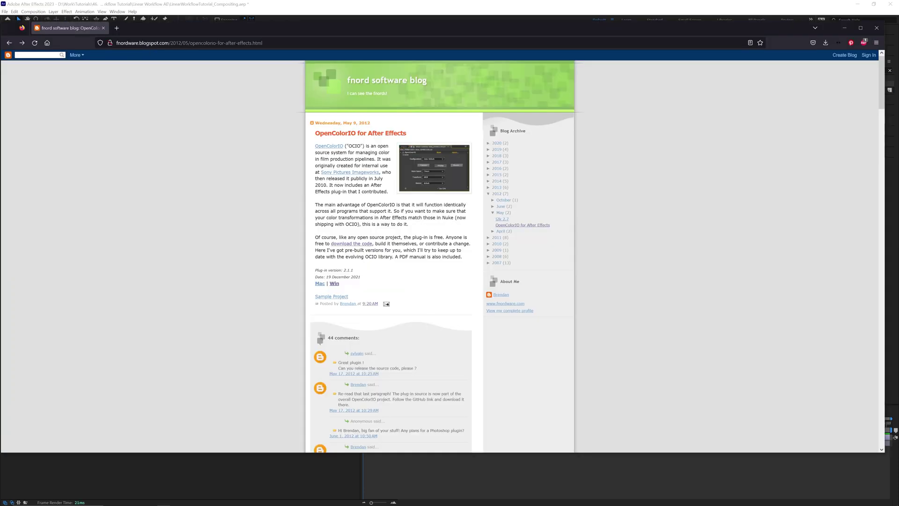
Step: Visit the OpenColorIO GitHub repository via the blog's pre-built versions link and check its downloads
drag(323, 237, 385, 251)
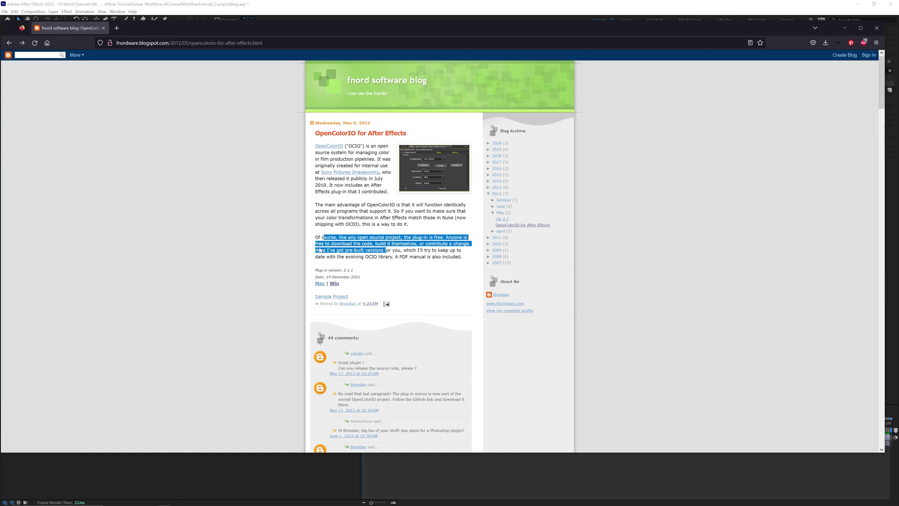
click(341, 249)
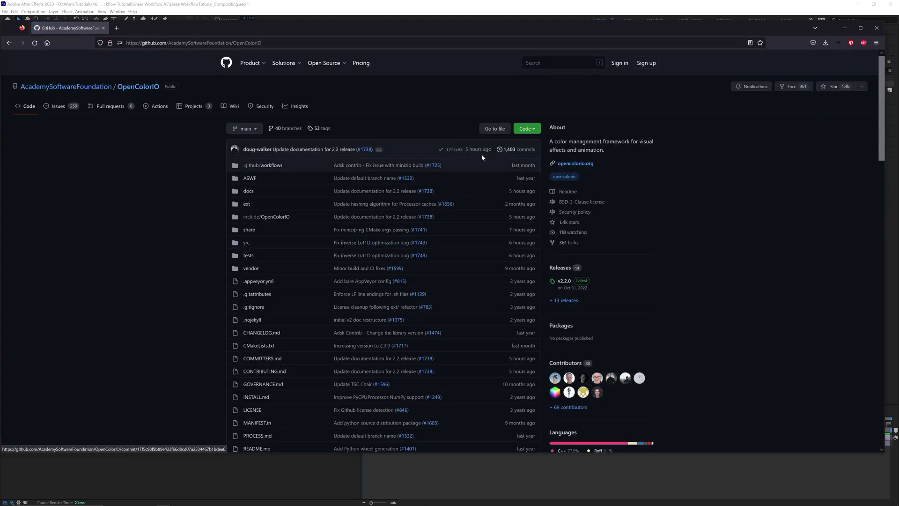
click(526, 129)
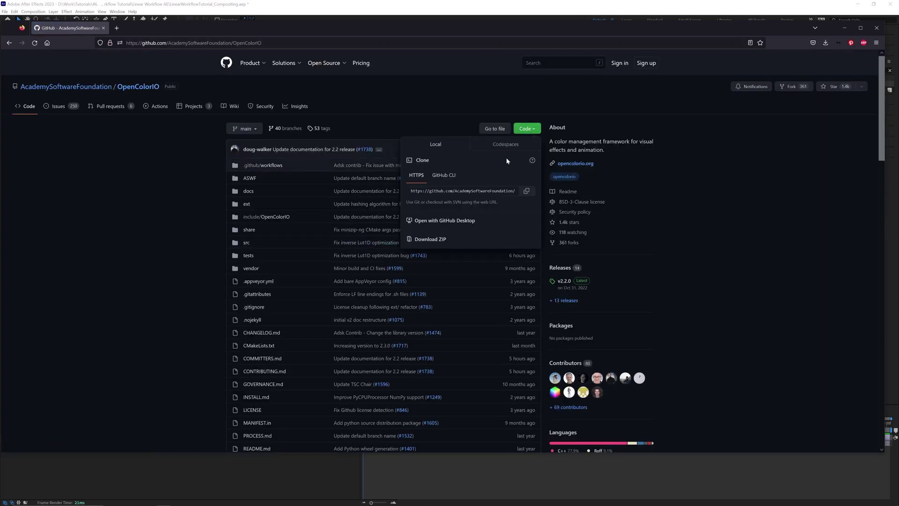
click(521, 129)
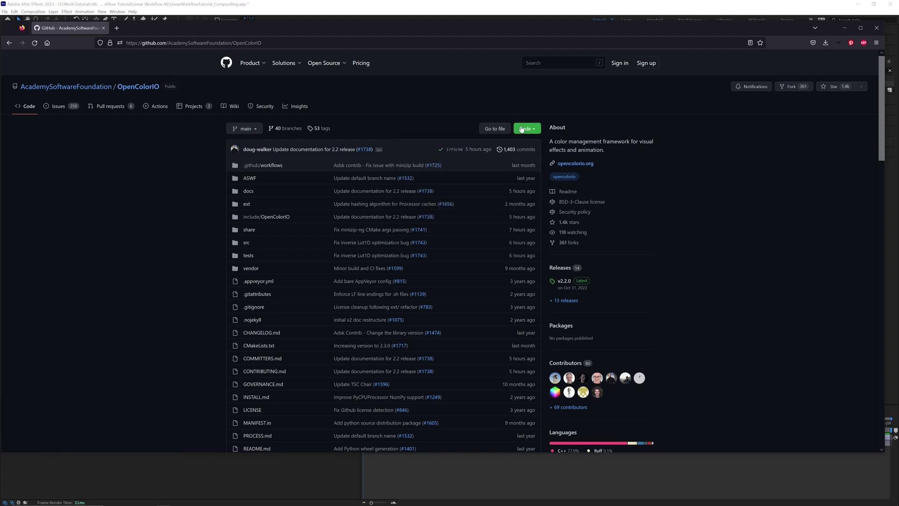
click(386, 9)
Step: Set OpenColorIO's Configuration to Custom and browse into the aces 2 (c4d default) folder
click(65, 59)
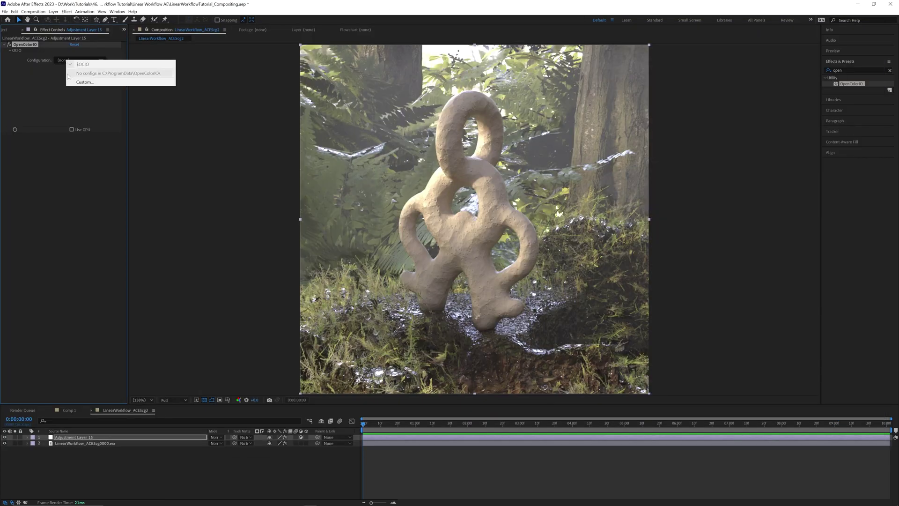
click(73, 83)
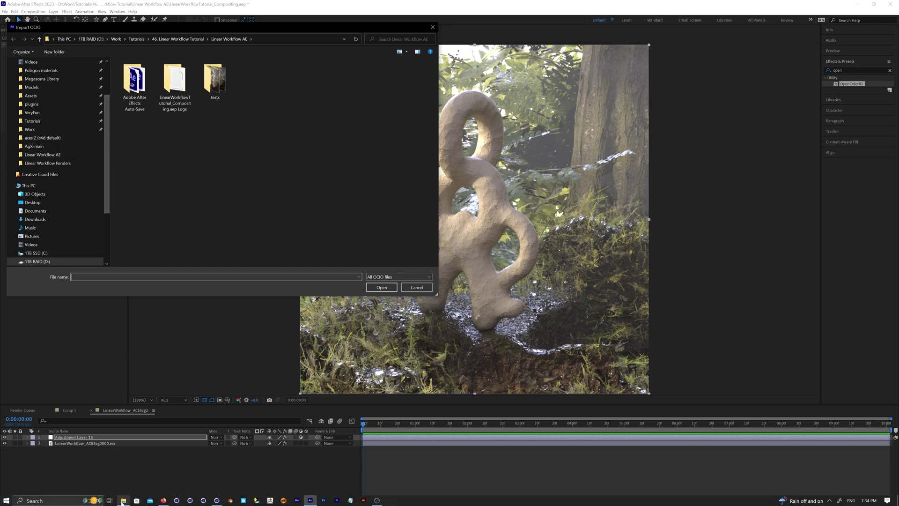
mouse_move(123, 500)
click(125, 478)
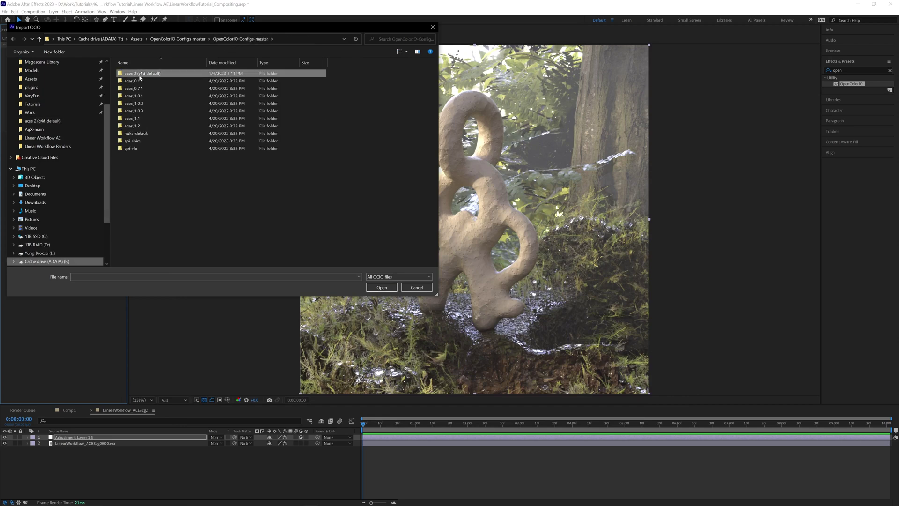
double_click(139, 74)
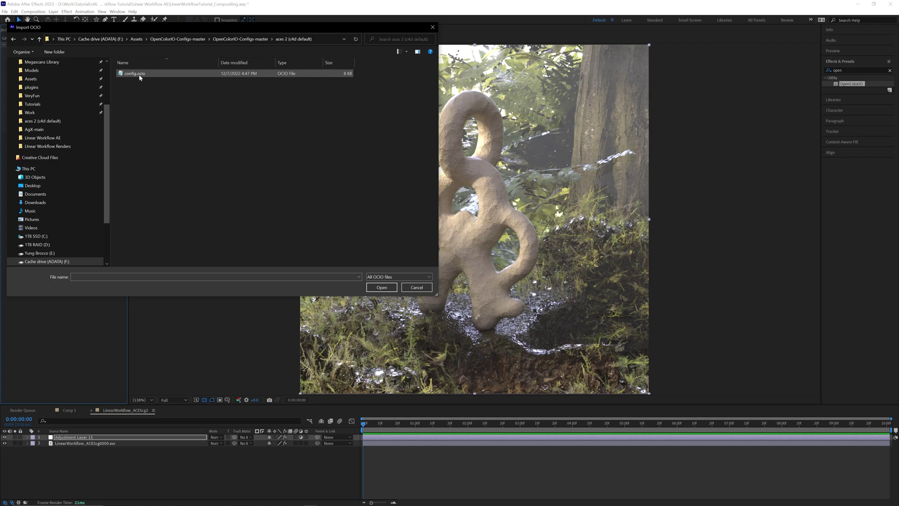
Step: Load config.ocio and set OpenColorIO from ACES - ACEScg to Invert ACES 1.0 SDR-video
double_click(136, 74)
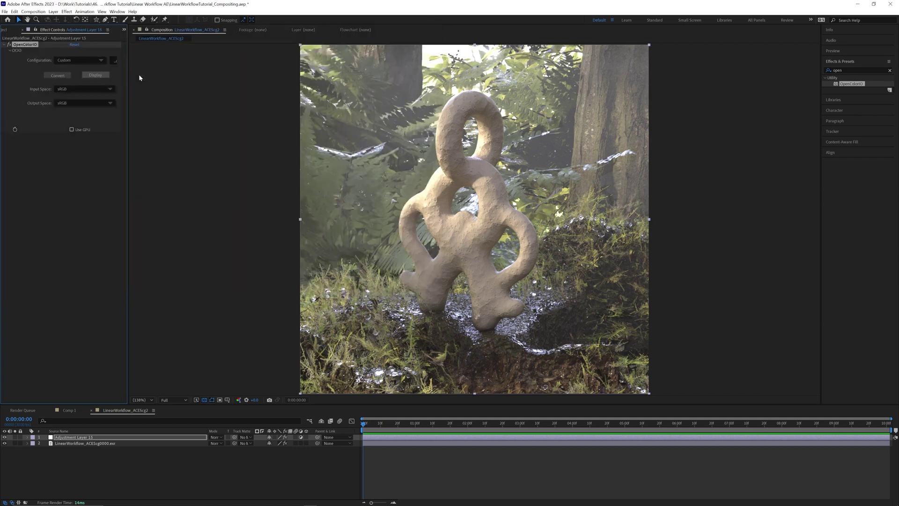
click(69, 88)
mouse_move(86, 131)
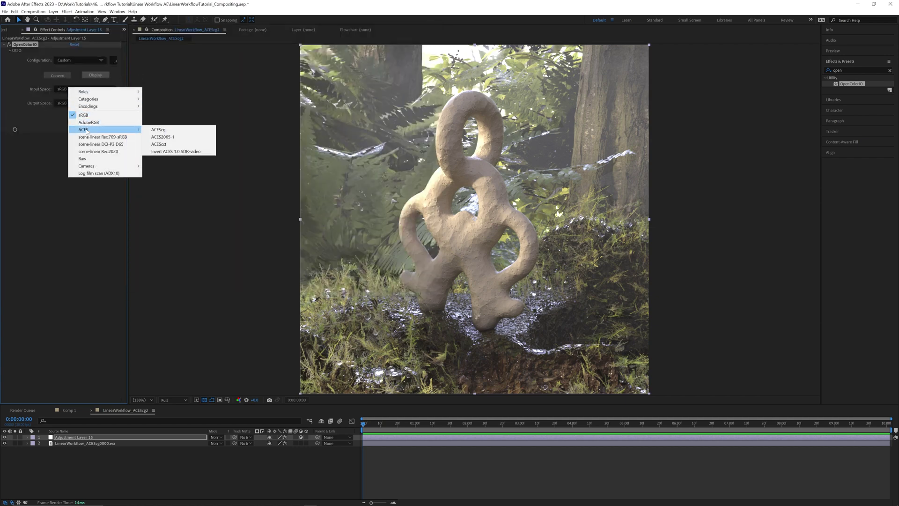
click(159, 130)
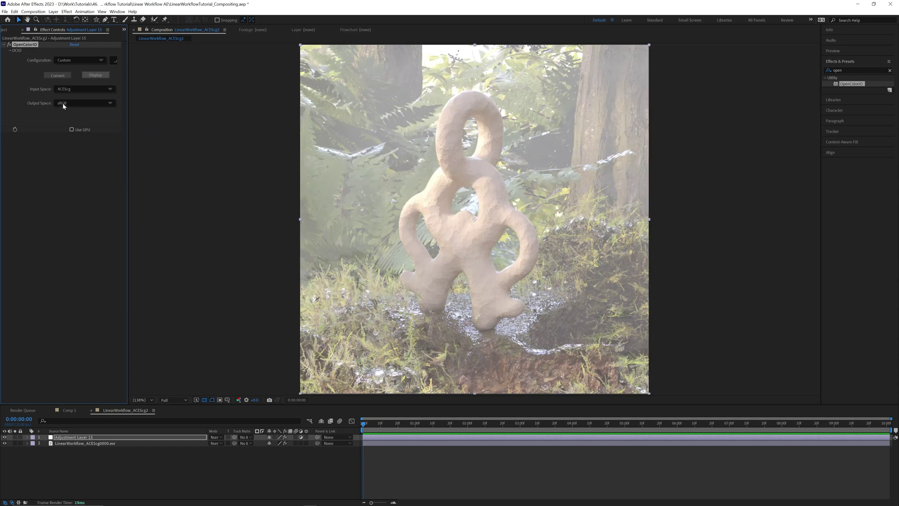
click(63, 103)
mouse_move(84, 135)
click(154, 167)
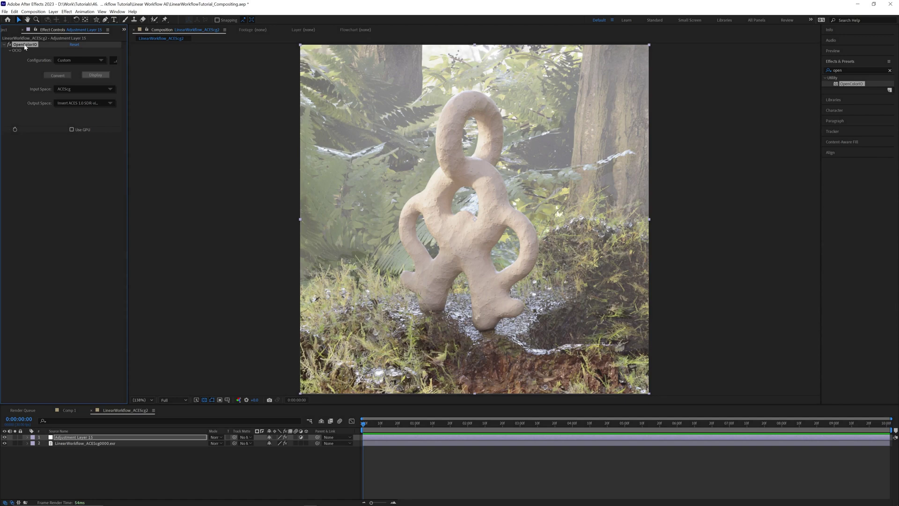
Step: Duplicate the effect, set the copy from ACES - ACEScg to Output - sRGB, and toggle it to compare
key(ctrl+d)
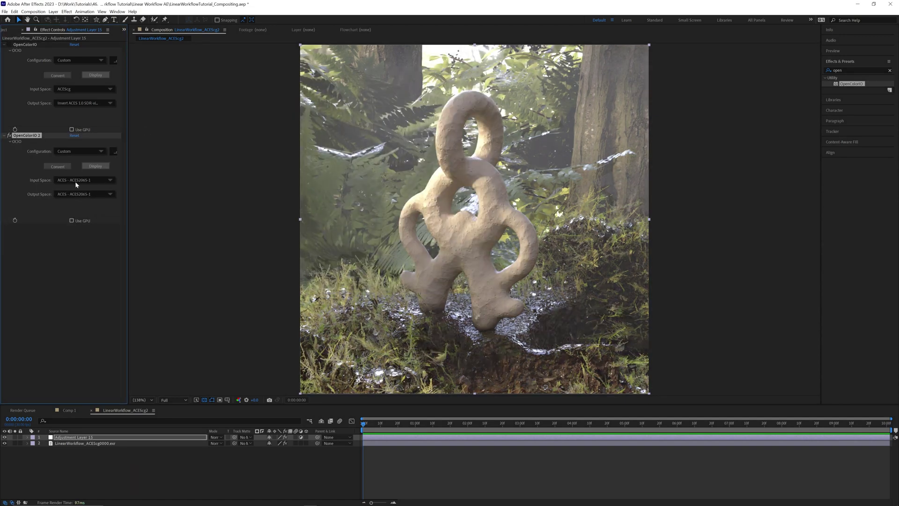
click(77, 180)
mouse_move(93, 196)
click(145, 221)
click(78, 196)
mouse_move(94, 224)
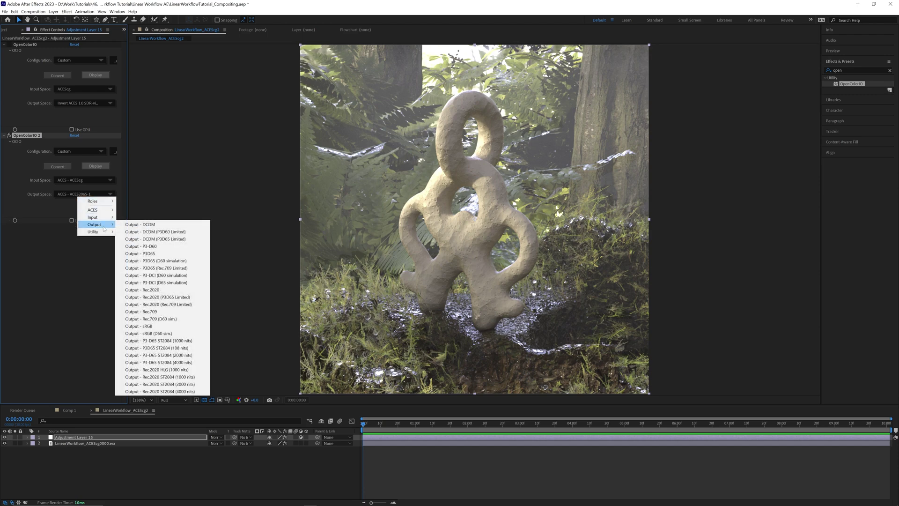
click(145, 326)
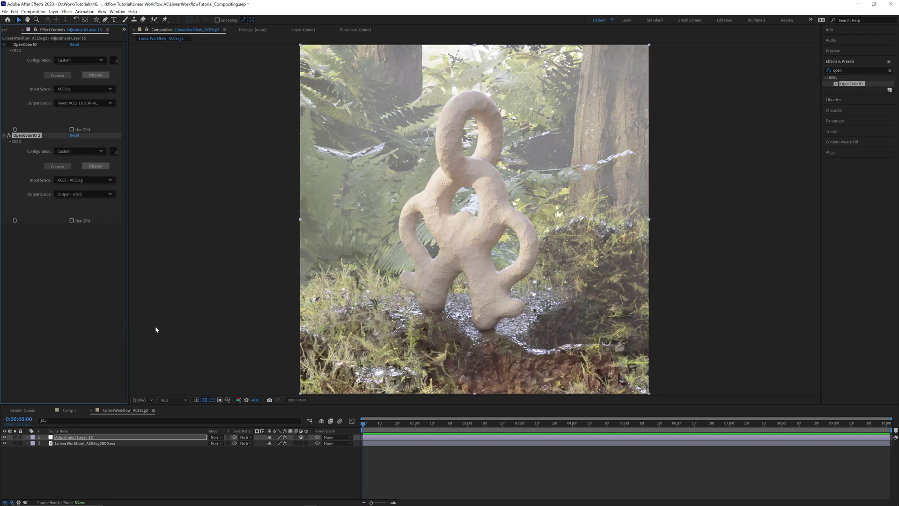
click(9, 135)
click(9, 135)
Step: Delete the OpenColorIO 2 effect from the adjustment layer
key(Delete)
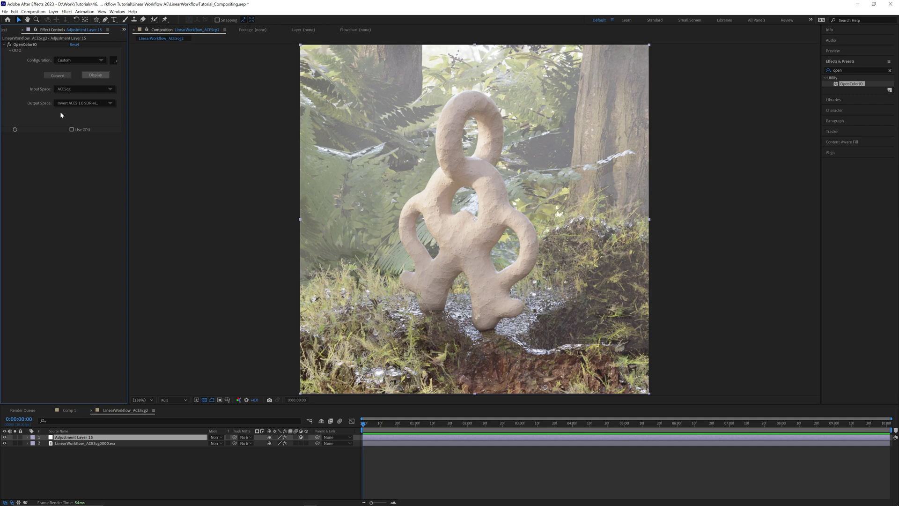
Step: Apply Color Profile Converter with both input and output profiles set to sRGB IEC61966-2.1
click(824, 71)
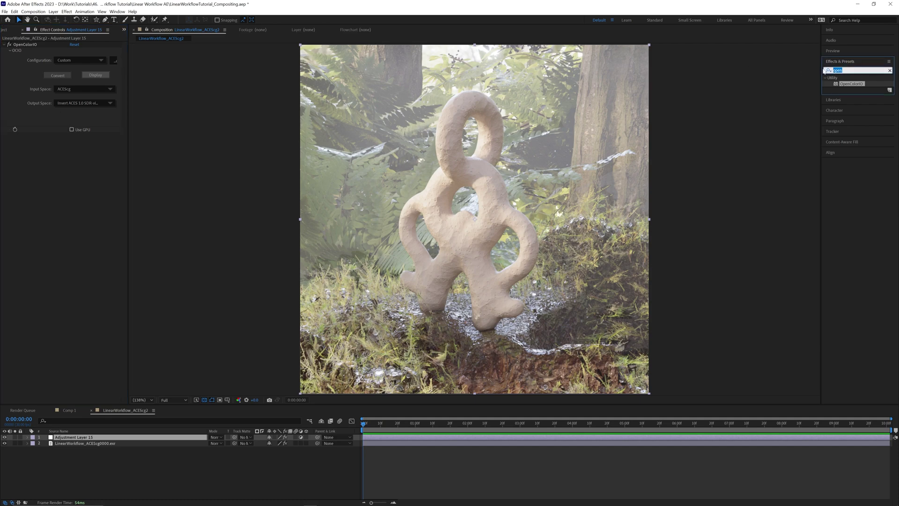
text(conver)
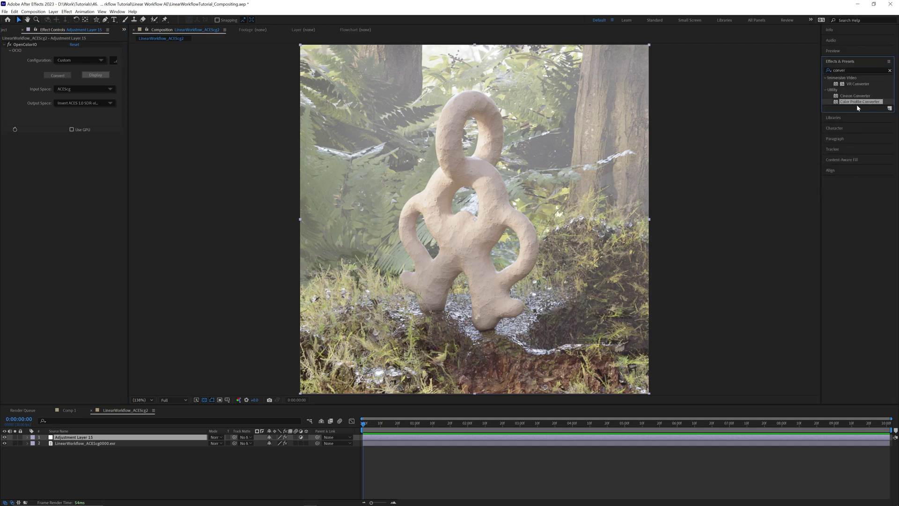
double_click(859, 102)
click(92, 141)
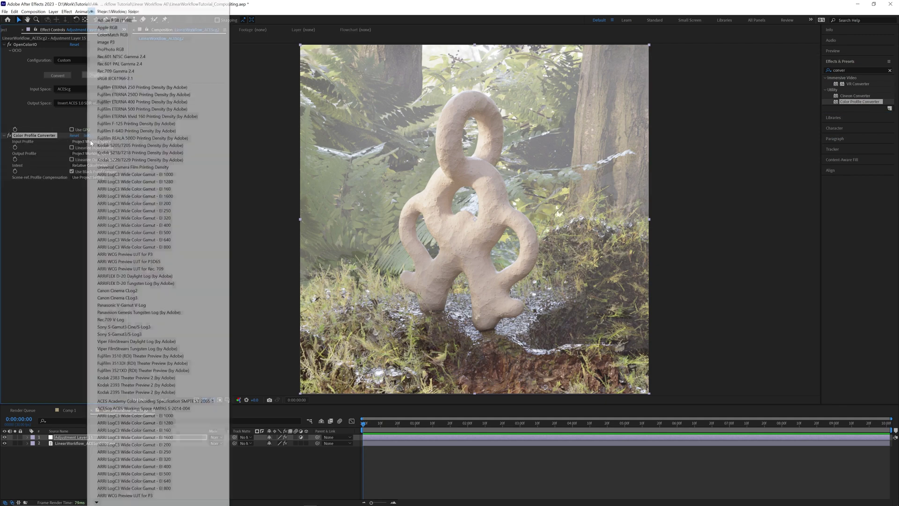
click(115, 78)
click(84, 154)
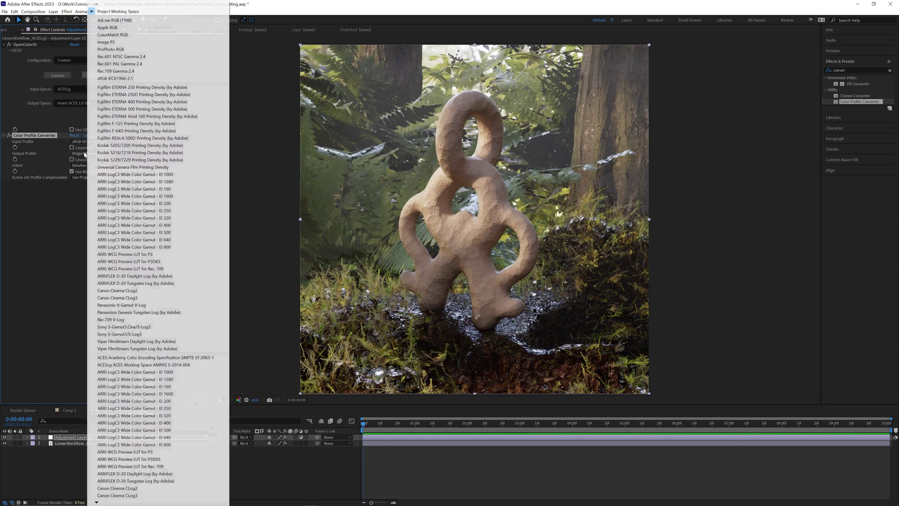
click(113, 78)
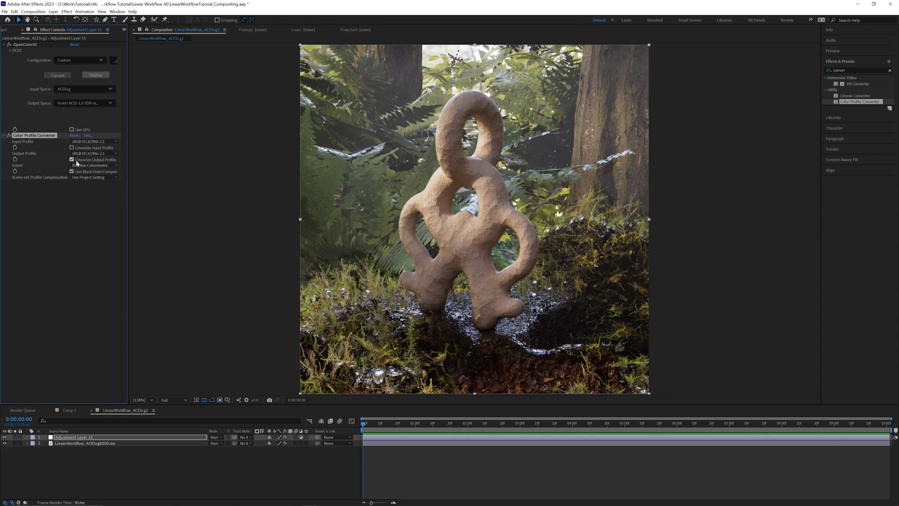
Step: Shrink and reposition the Cinema 4D window to compare its render with the After Effects comp
key(alt+Tab)
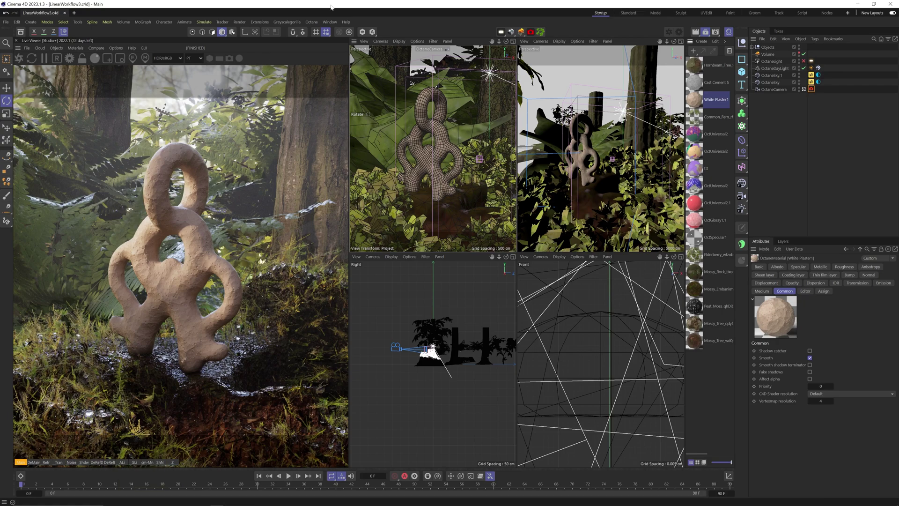
click(874, 5)
drag(601, 133, 652, 91)
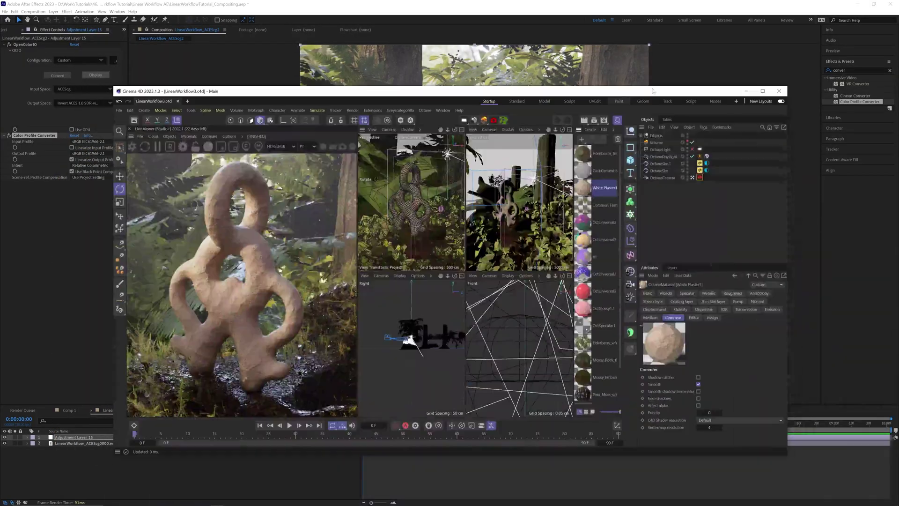
click(565, 5)
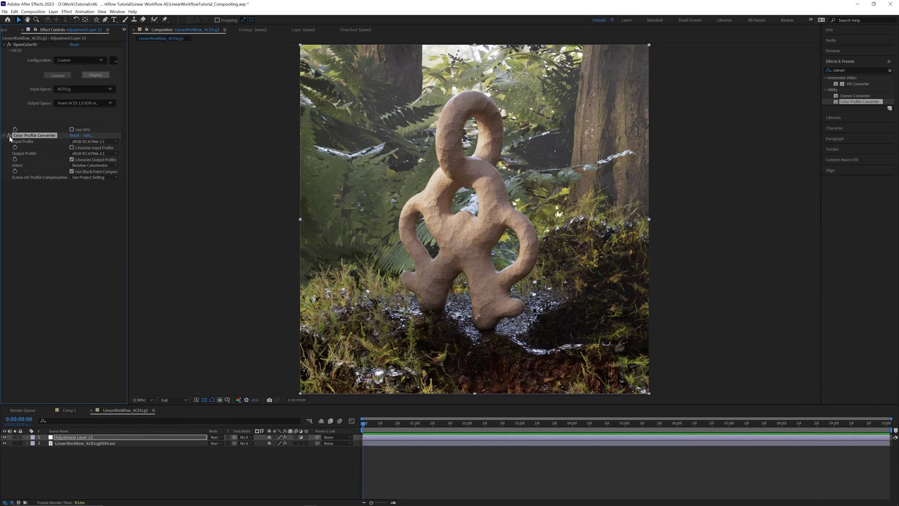
Step: Put LinearWorkflow_ACES-sRGB0000.exr atop the comp with EXtractoR pasted on it, and show the Lumetri Scopes waveform
click(4, 30)
drag(61, 113, 55, 440)
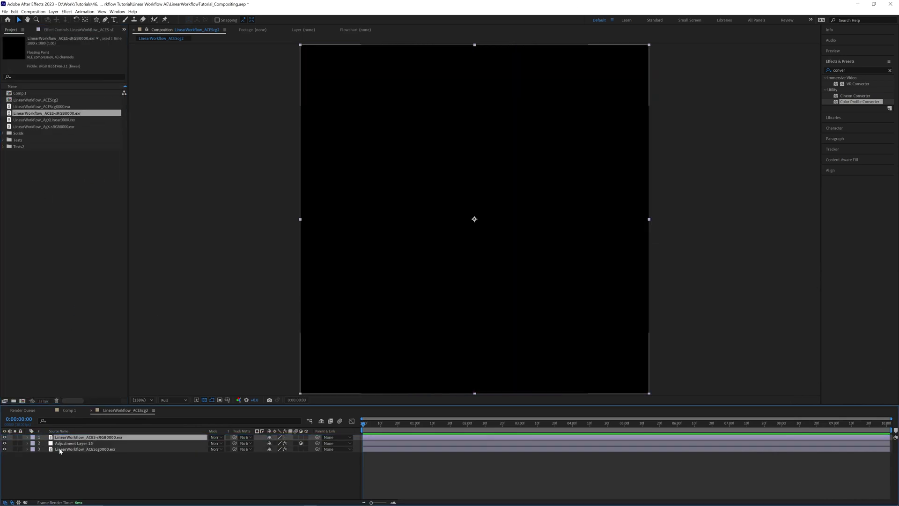
key(ctrl+c)
click(75, 437)
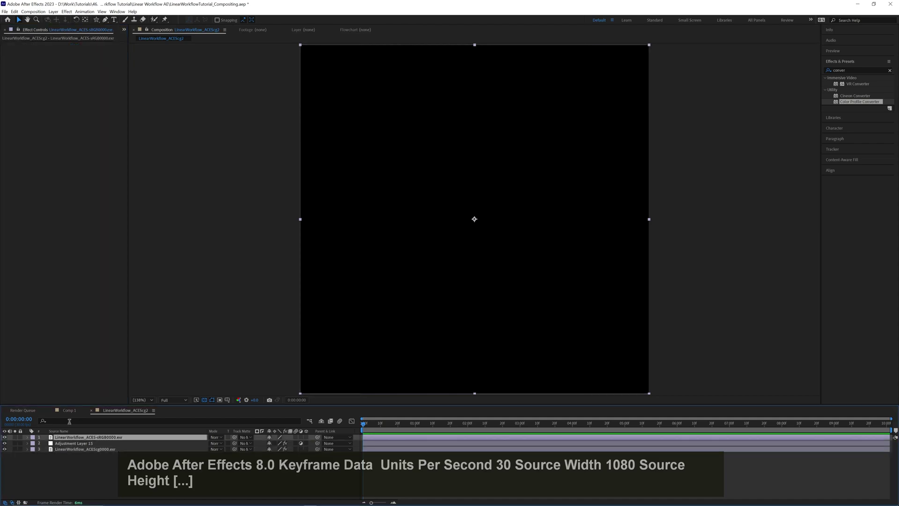
key(ctrl+v)
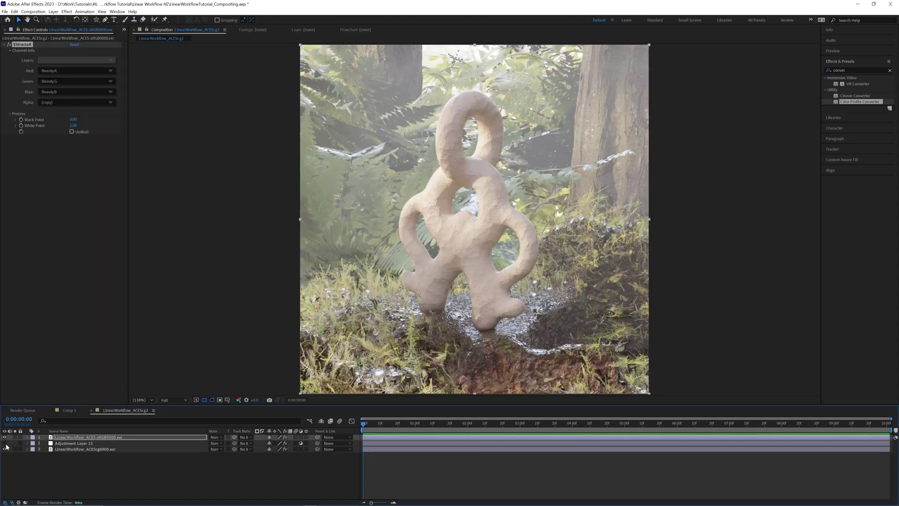
click(118, 11)
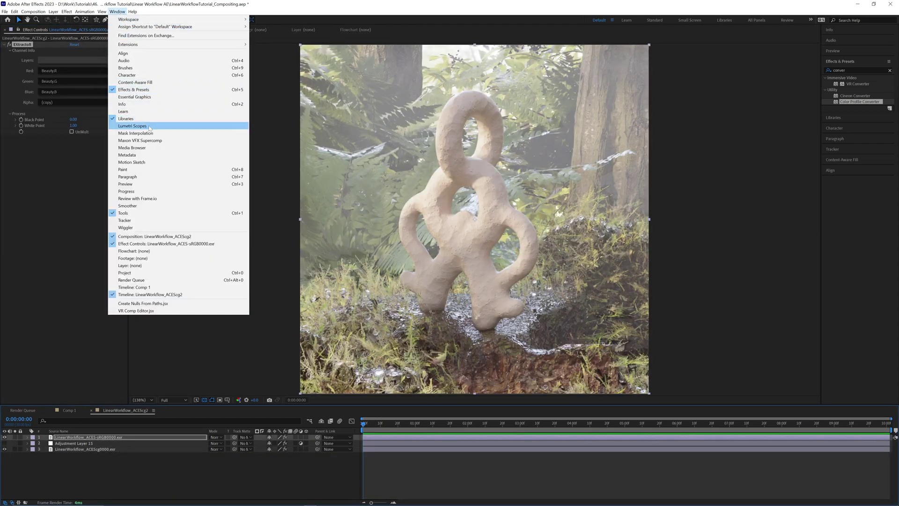
click(132, 126)
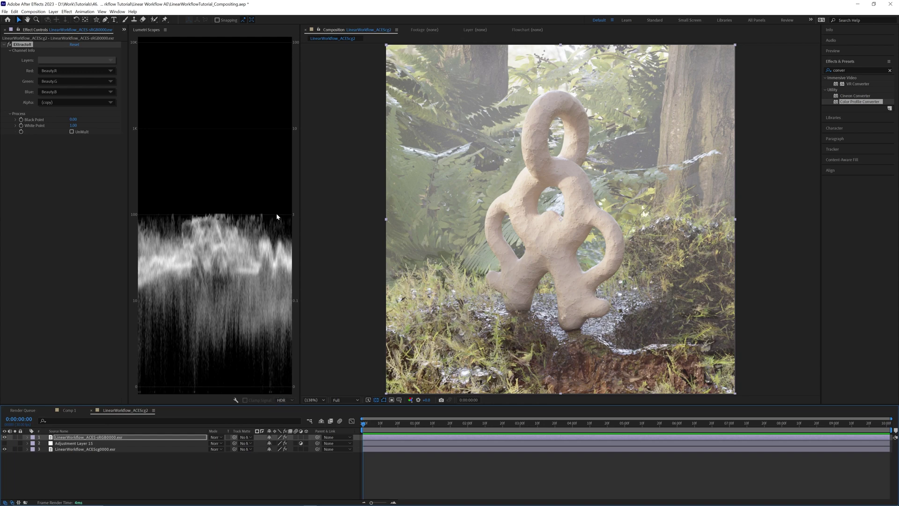
Step: Hide the ACES-sRGB layer to compare looks and show the Info panel's pixel R, G, B readouts
click(5, 437)
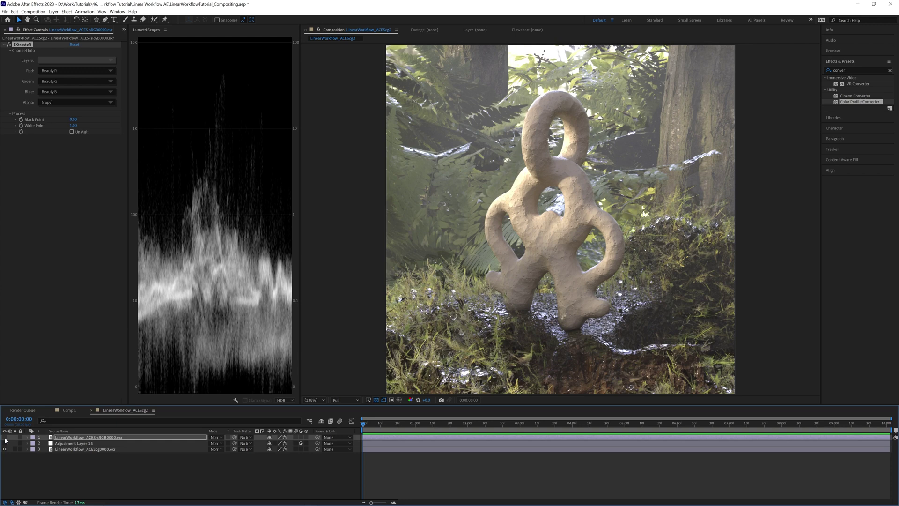
click(832, 29)
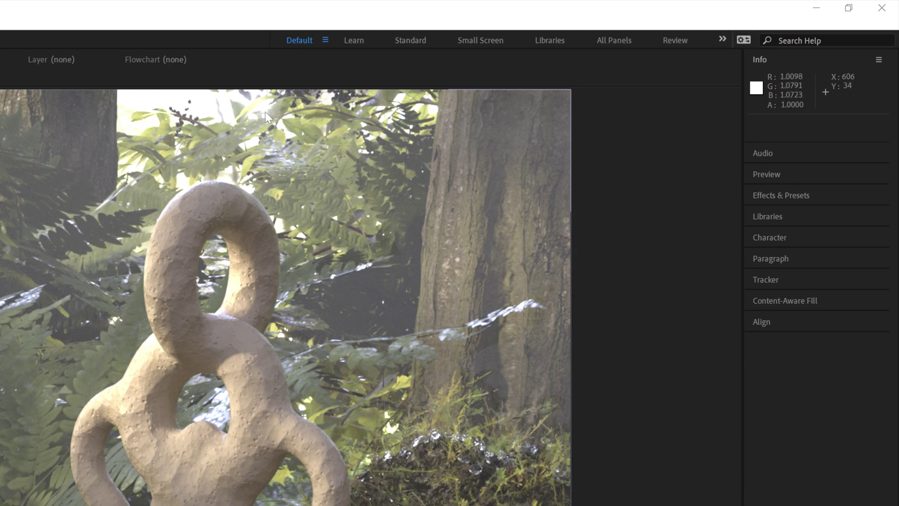
key(ctrl+a)
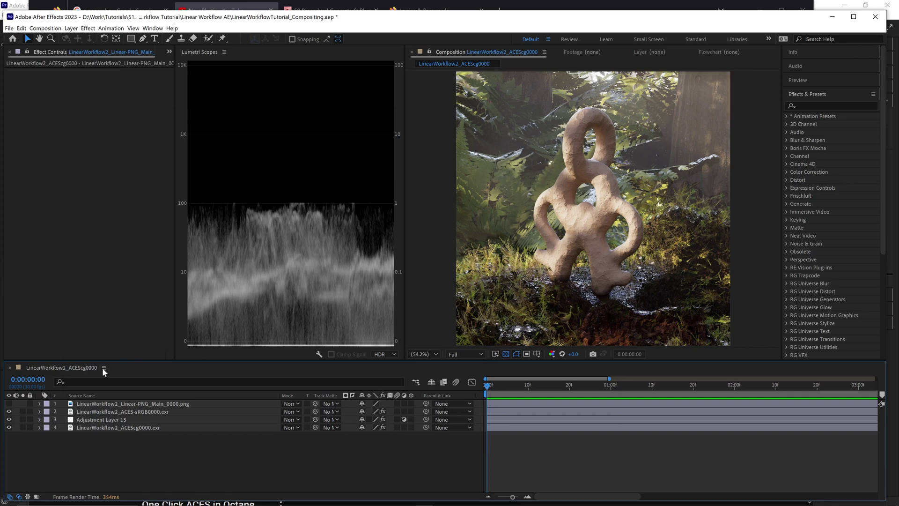
click(122, 404)
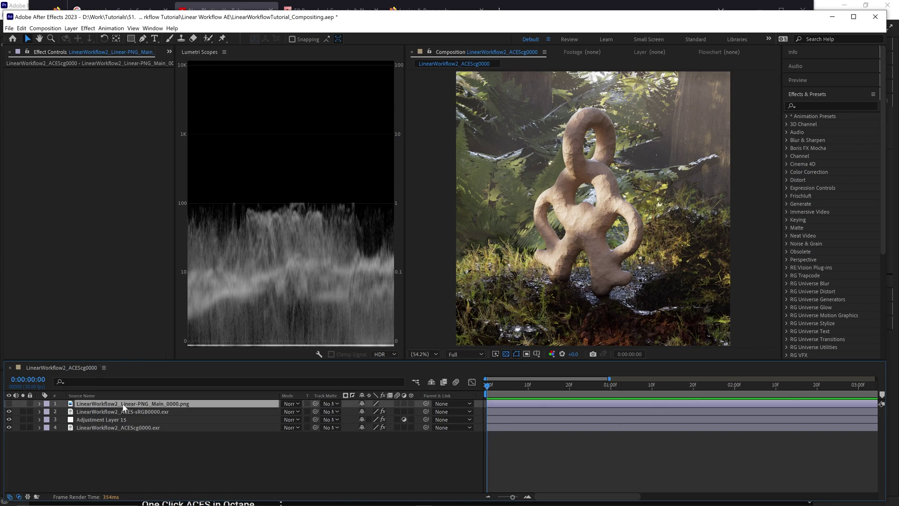
click(9, 404)
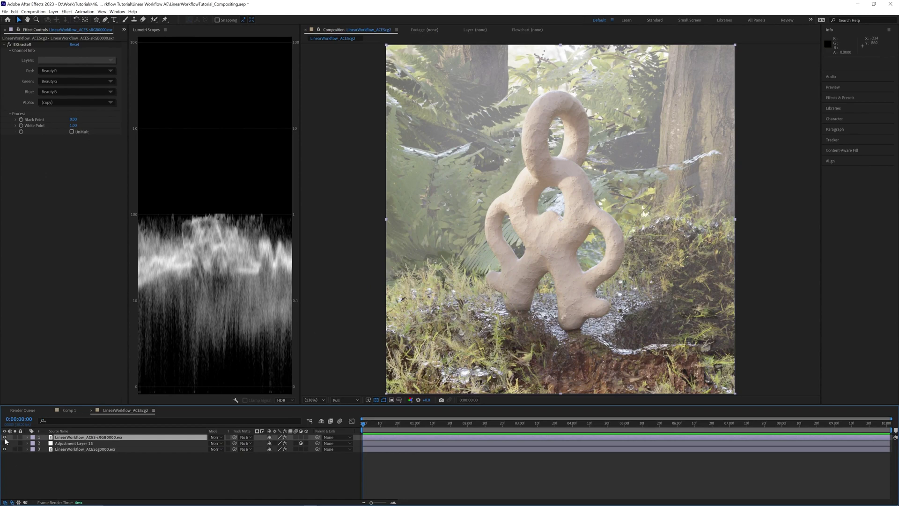
Step: Paste Color Profile Converter onto the ACES-sRGB layer, show it, then select the adjustment and ACEScg layers
key(ctrl+v)
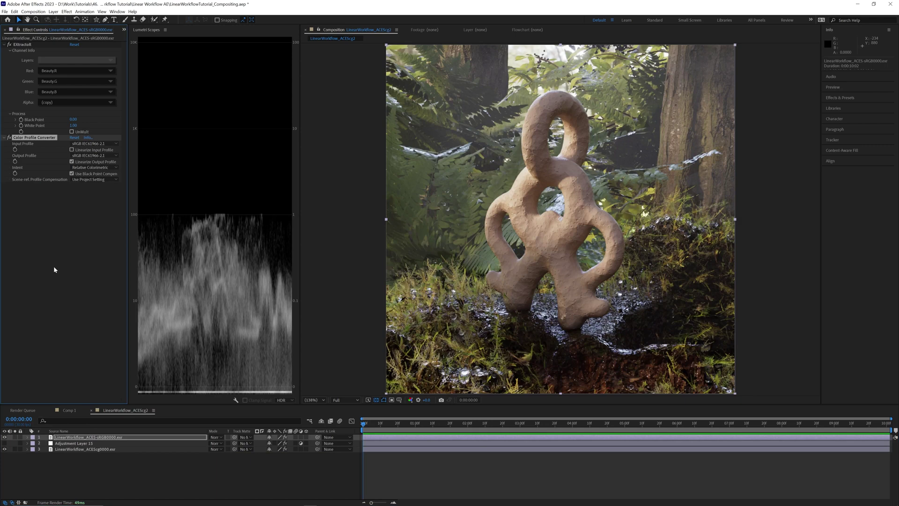
click(4, 437)
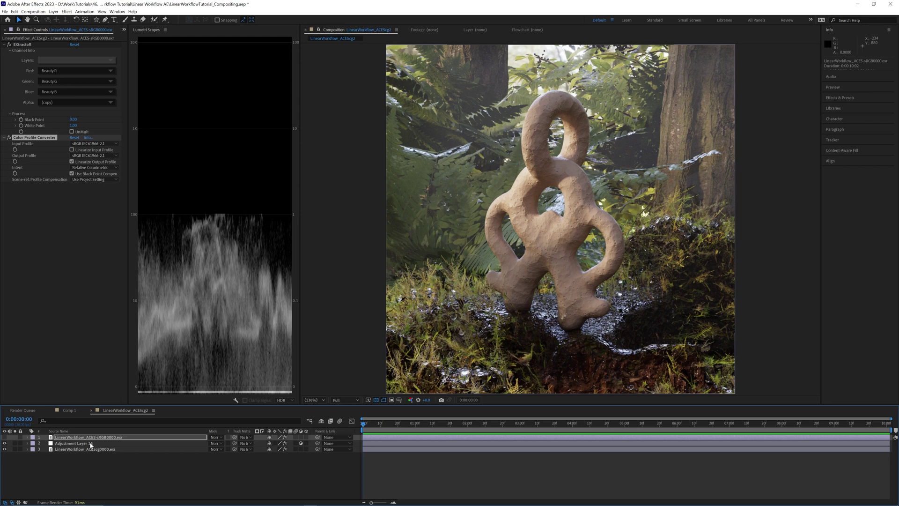
click(85, 444)
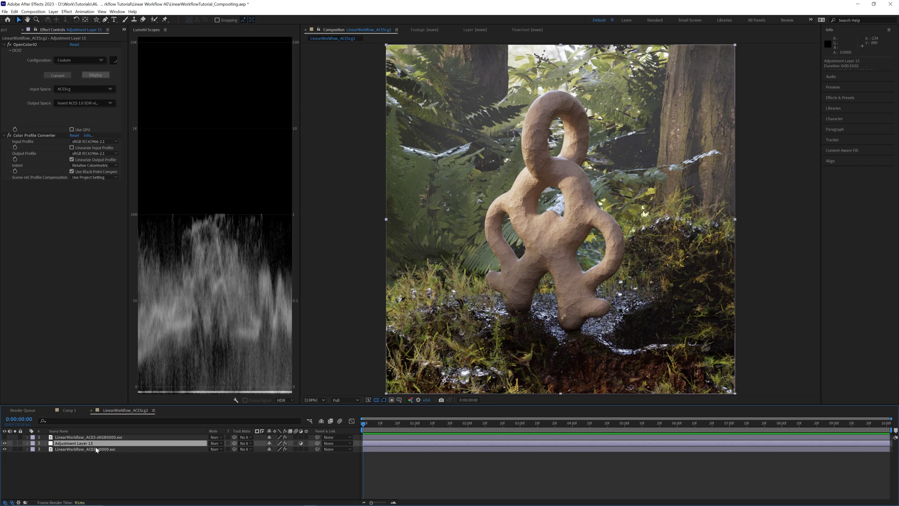
click(93, 449)
Step: Apply an Exposure effect to the ACEScg layer with exposure -2.5
click(843, 97)
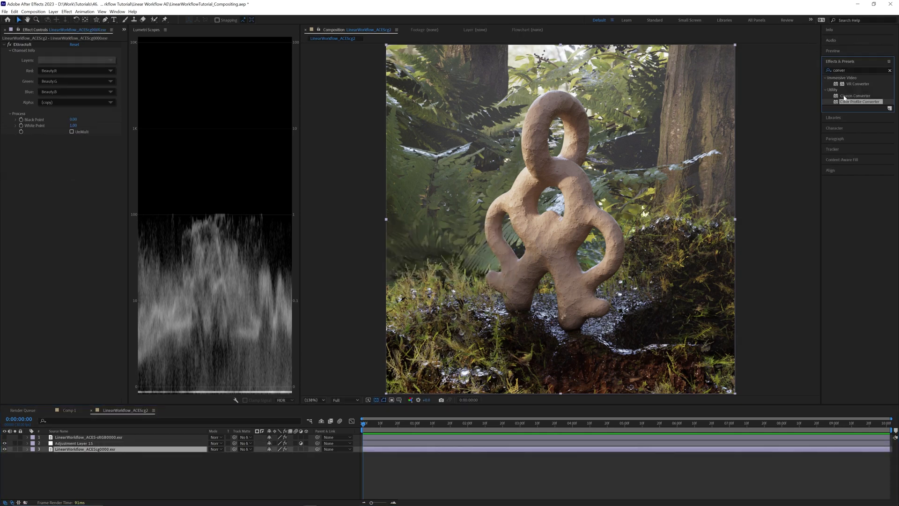
click(860, 70)
text(exposure)
drag(855, 133, 1, 184)
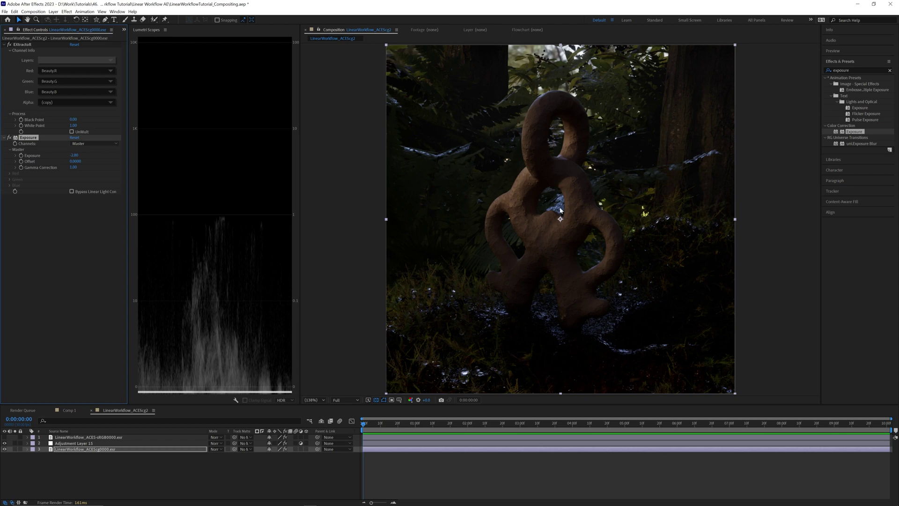
click(74, 156)
text(-2.5)
key(Return)
Step: Copy Exposure onto the ACES-sRGB layer, compare it on and off, and raise its exposure to 0.41
key(ctrl+c)
click(82, 437)
key(ctrl+v)
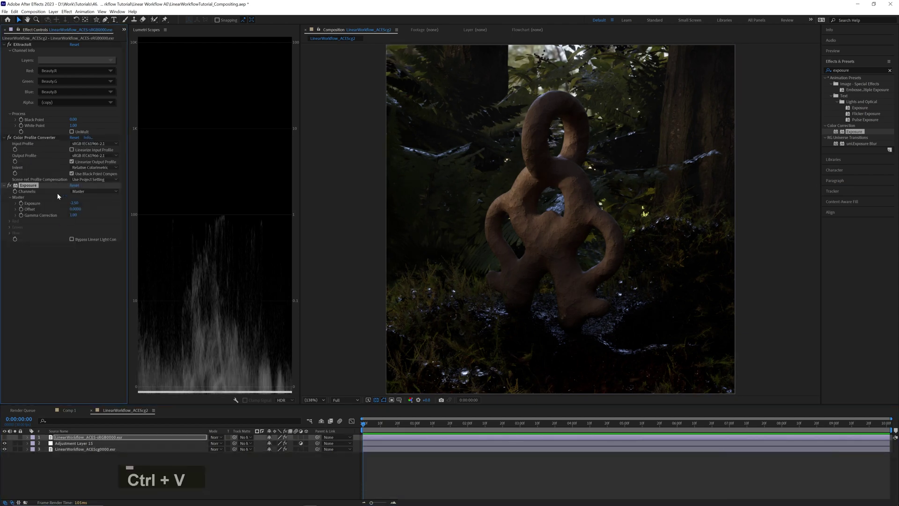
click(6, 437)
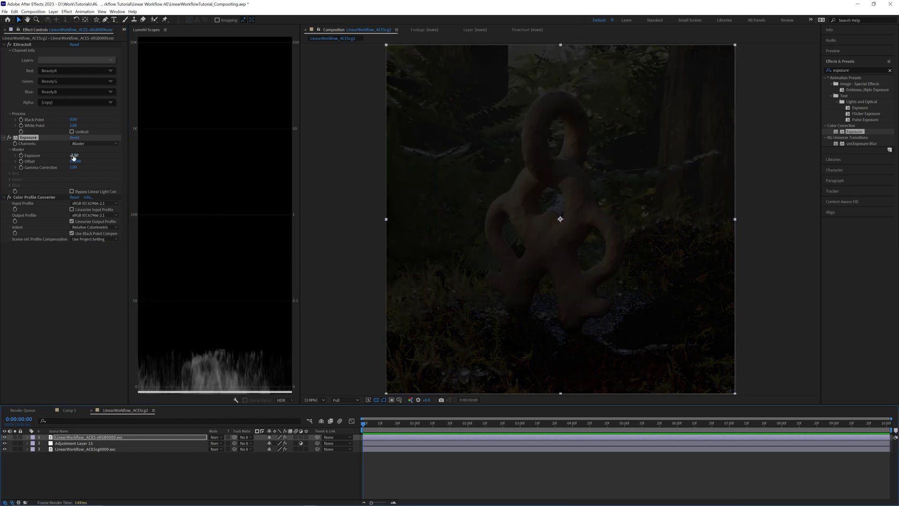
click(5, 437)
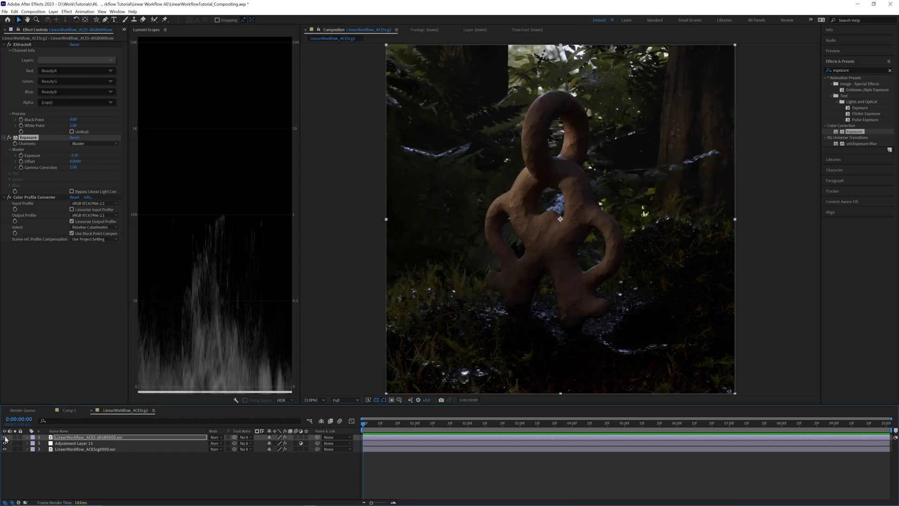
click(5, 437)
click(5, 437)
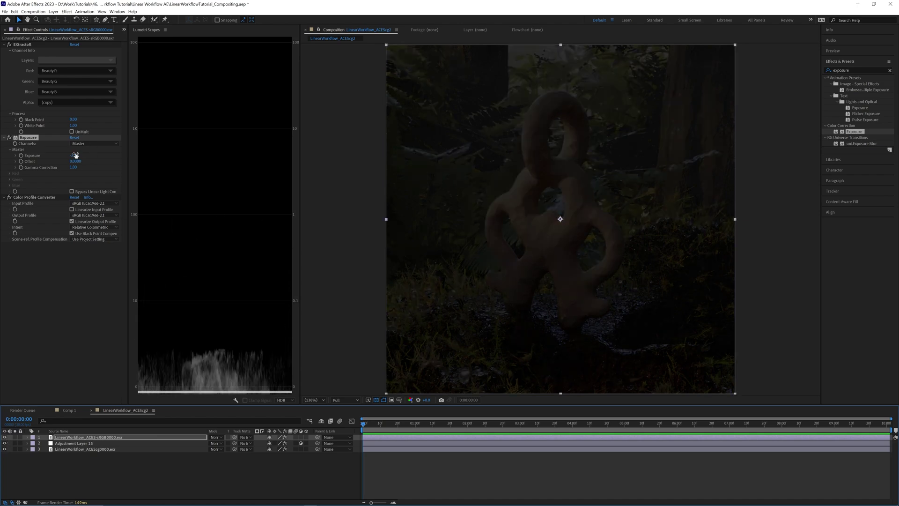
drag(73, 155, 57, 195)
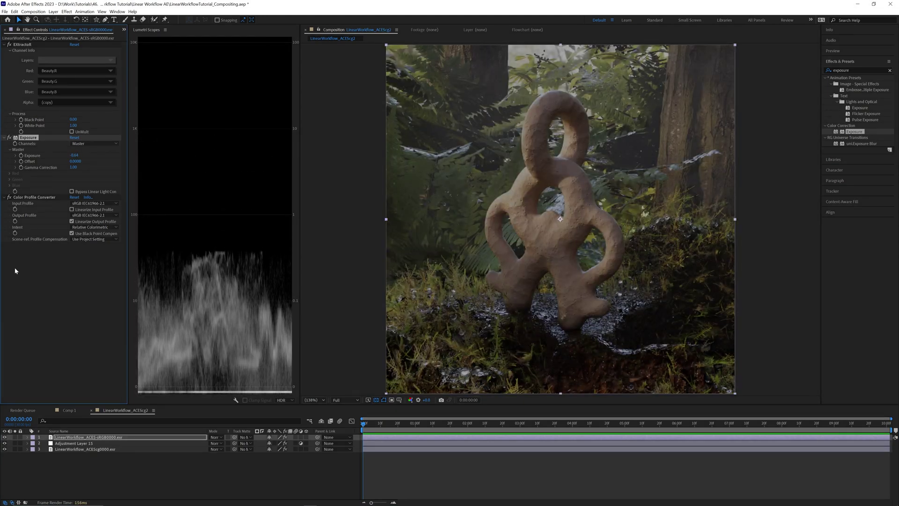
Step: Duplicate the ACEScg layer above Adjustment Layer 15 and set its EXtractoR to the Z-depth channels
click(5, 437)
click(84, 449)
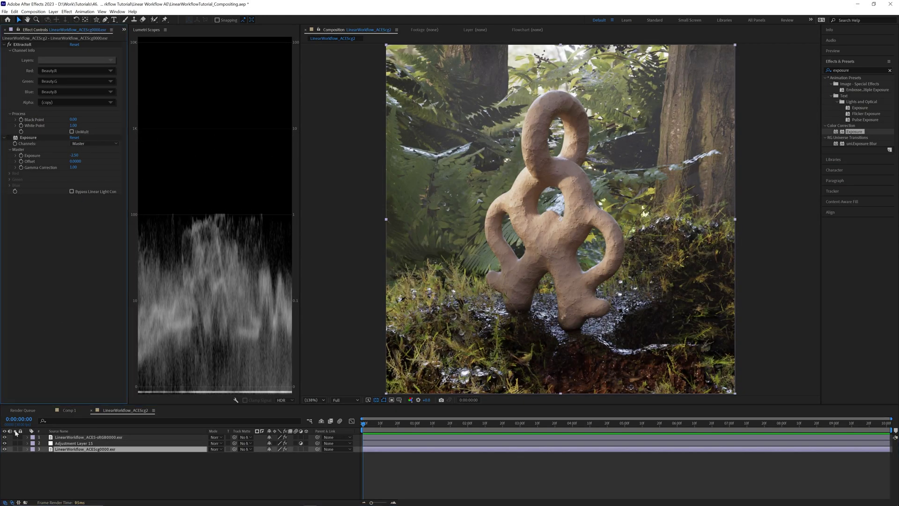
key(ctrl+d)
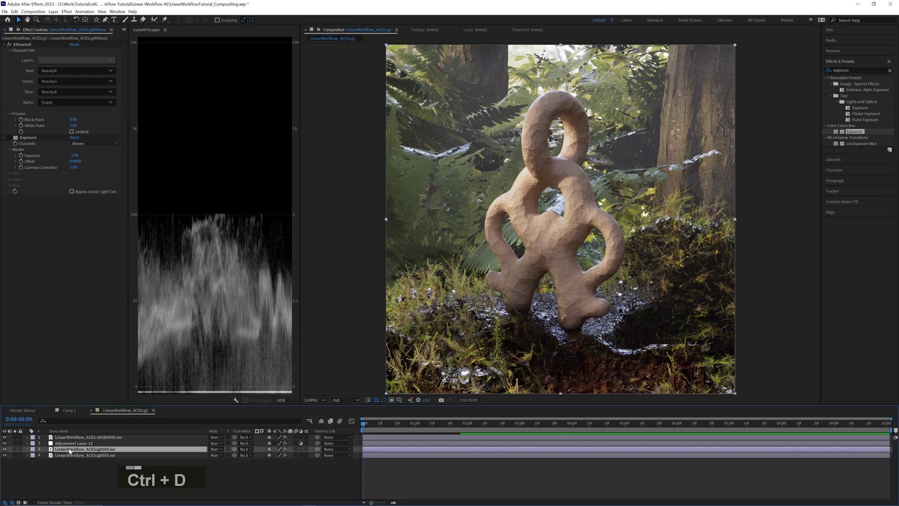
drag(68, 449, 79, 443)
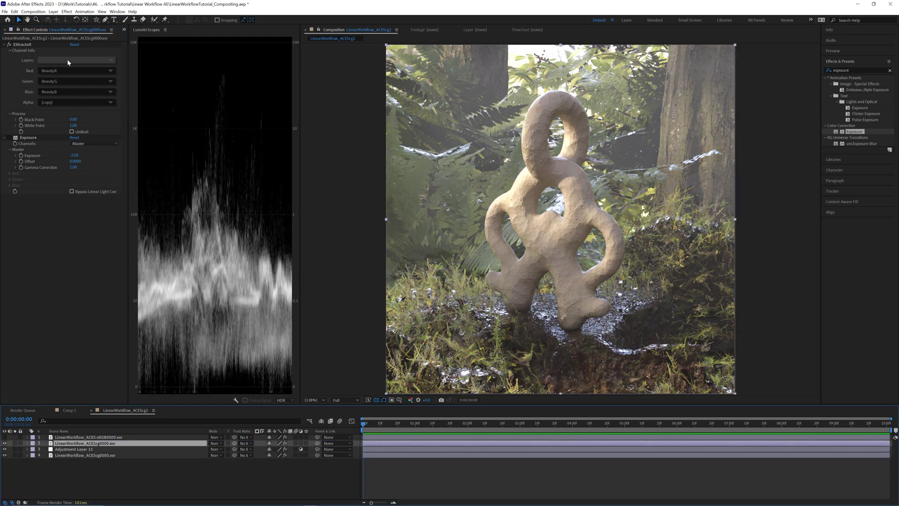
click(65, 60)
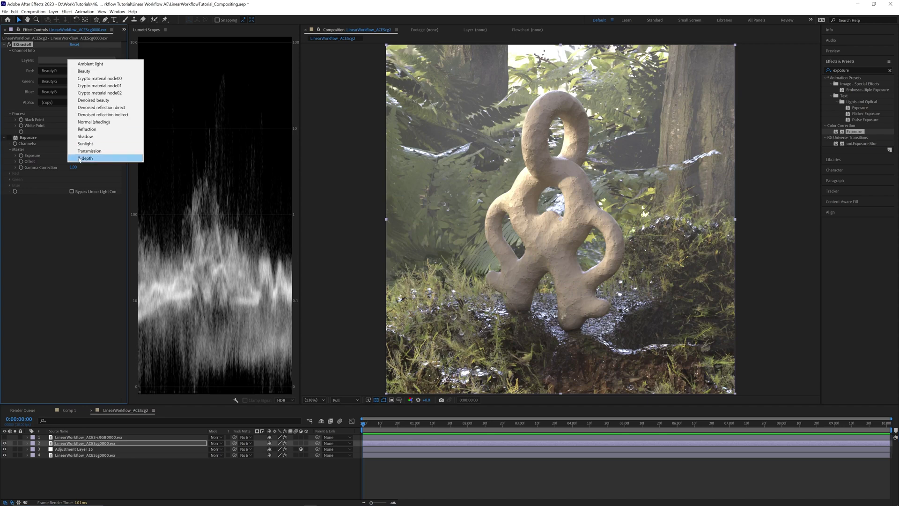
click(79, 158)
Step: Add Levels to the depth layer, raising input black and lowering input white for more contrast
click(857, 70)
text(level)
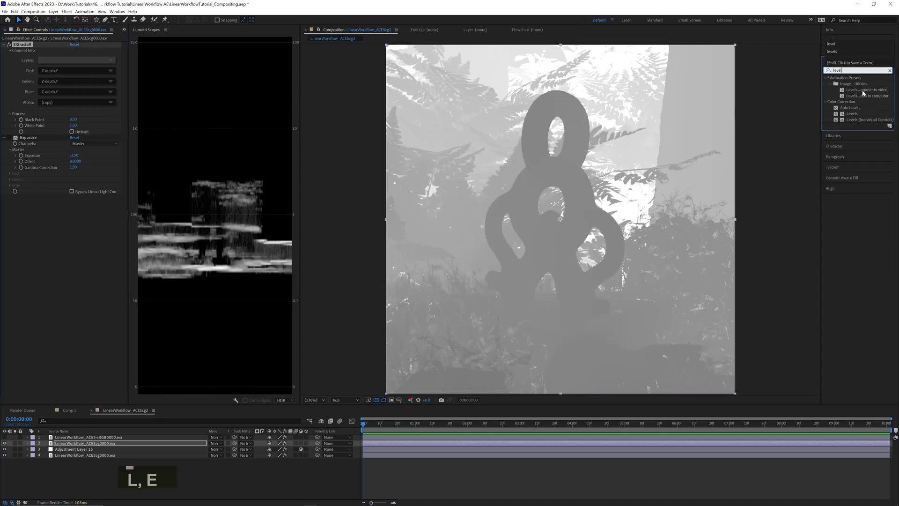
drag(853, 113, 70, 225)
drag(21, 237, 35, 238)
drag(111, 238, 99, 242)
Step: Add a new adjustment layer with FL Depth Of Field and hide the top two layers
key(ctrl+alt+y)
click(857, 71)
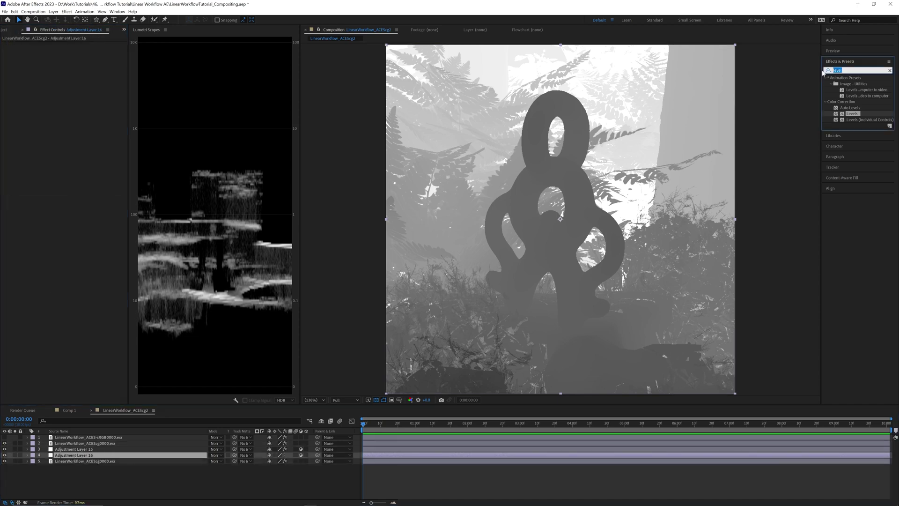
text(depth)
drag(856, 102, 39, 68)
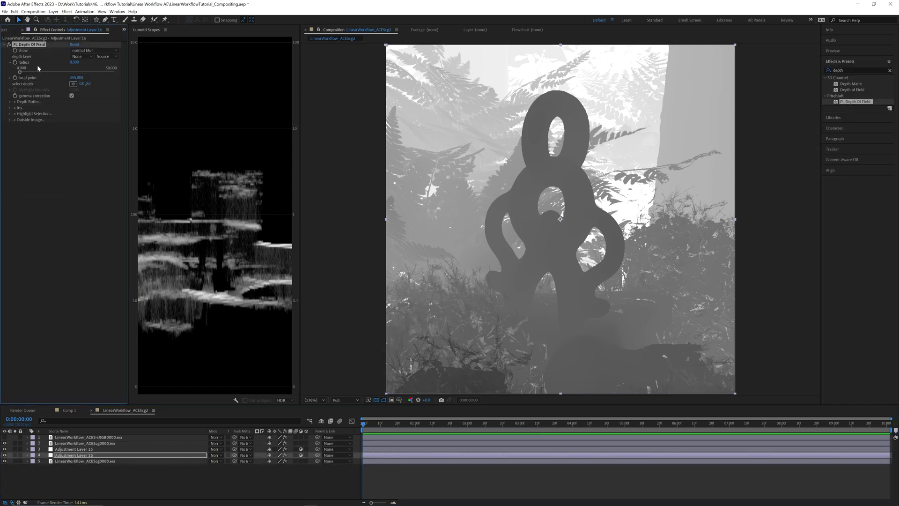
drag(4, 437, 5, 443)
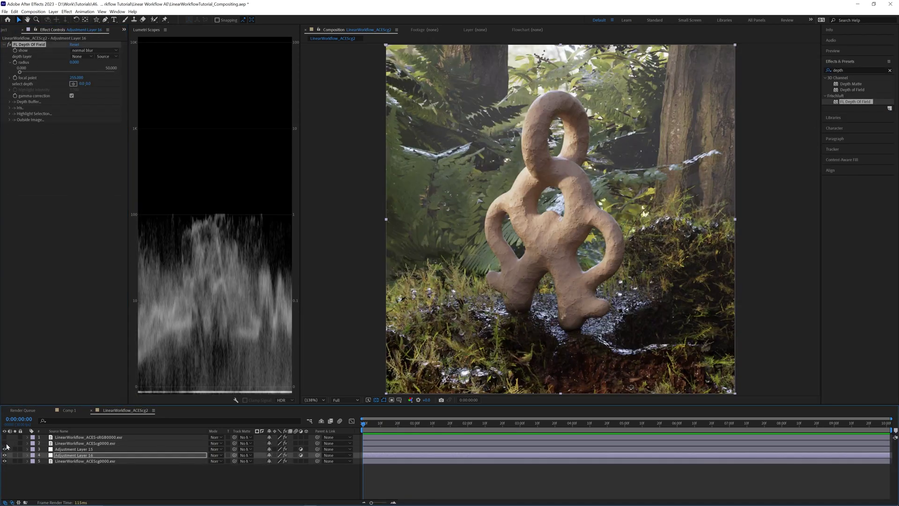
Step: Use layer 2 as the inverted depth source, reading from Effects & Masks, while previewing the depth buffer
click(89, 50)
click(93, 72)
click(83, 56)
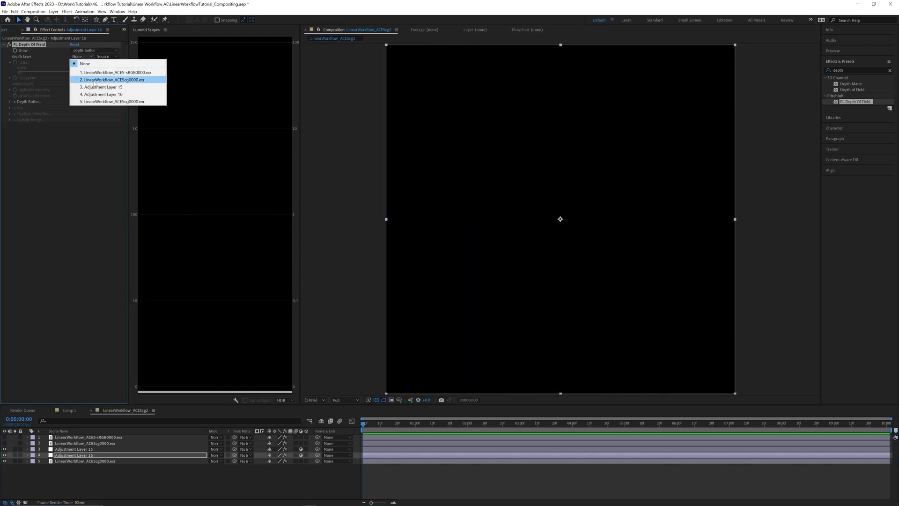
click(94, 80)
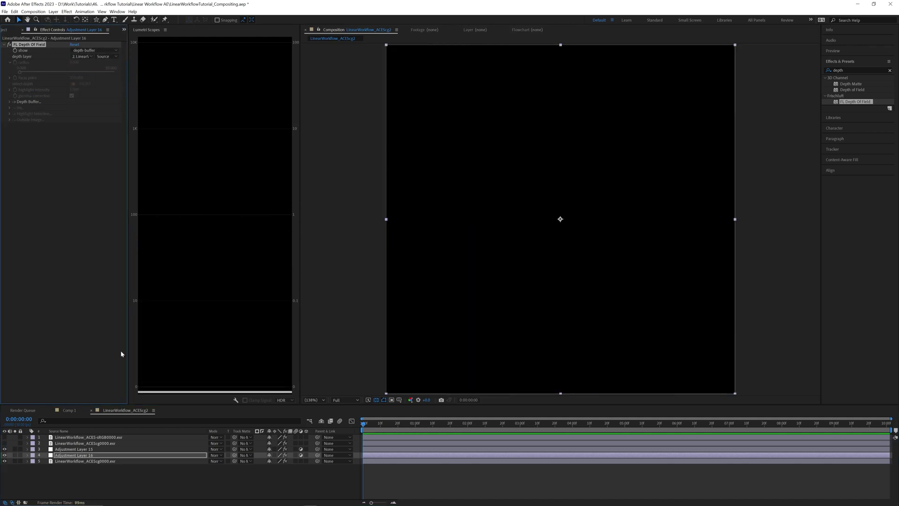
click(104, 57)
click(120, 79)
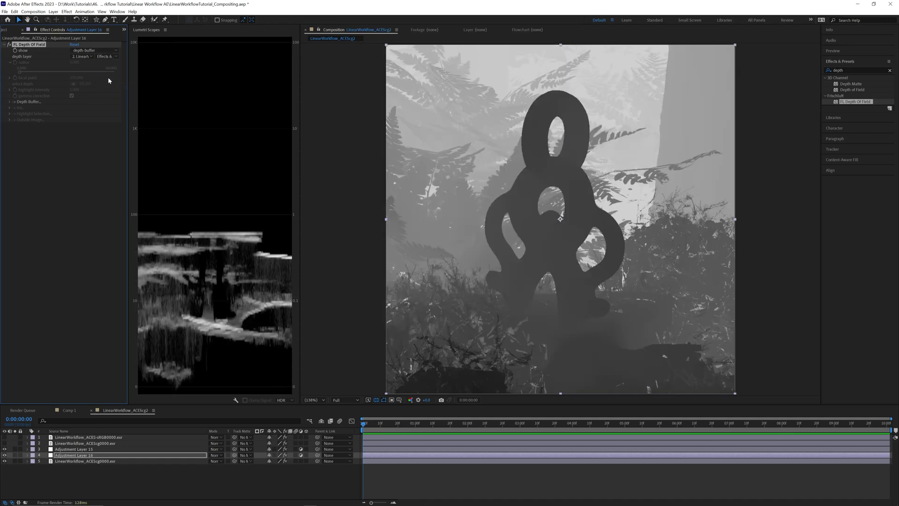
click(10, 101)
click(71, 107)
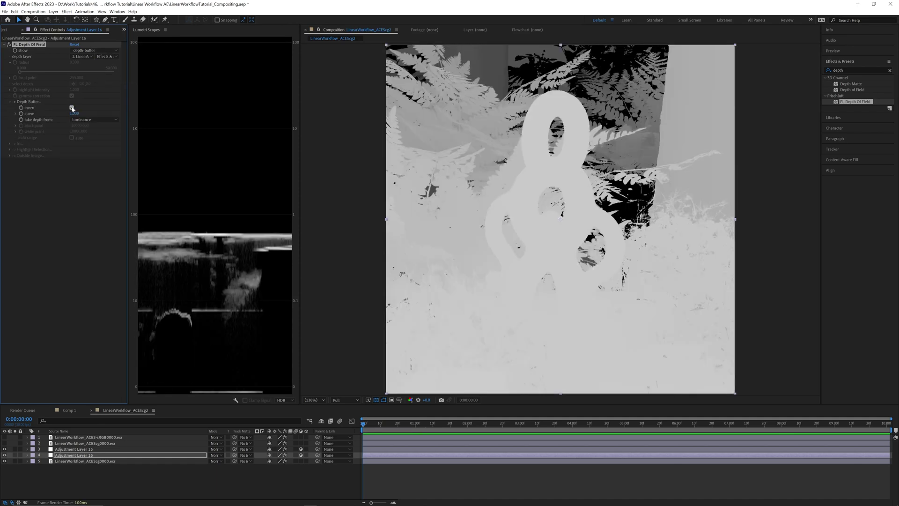
click(10, 101)
Step: Set blur radius about 29.4 and focal point 226 on the sculpture, then show the normal blur
click(94, 50)
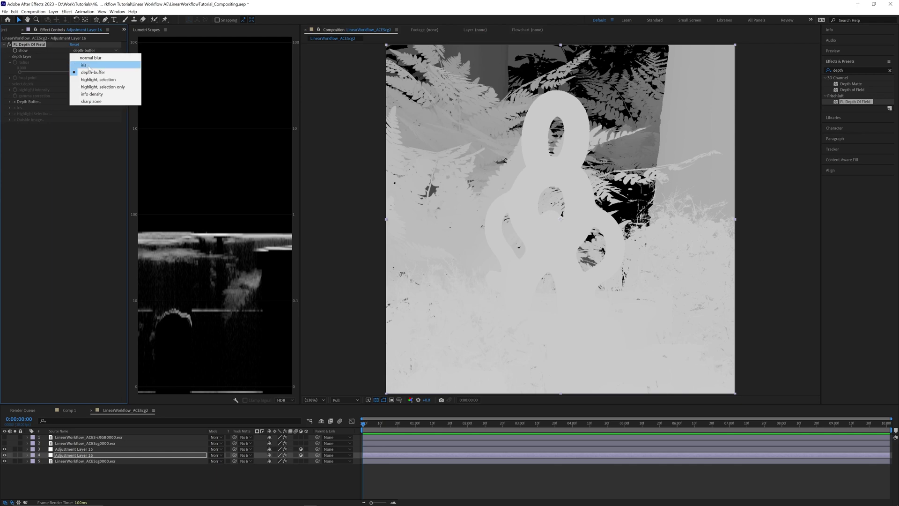
click(93, 66)
drag(20, 73, 68, 72)
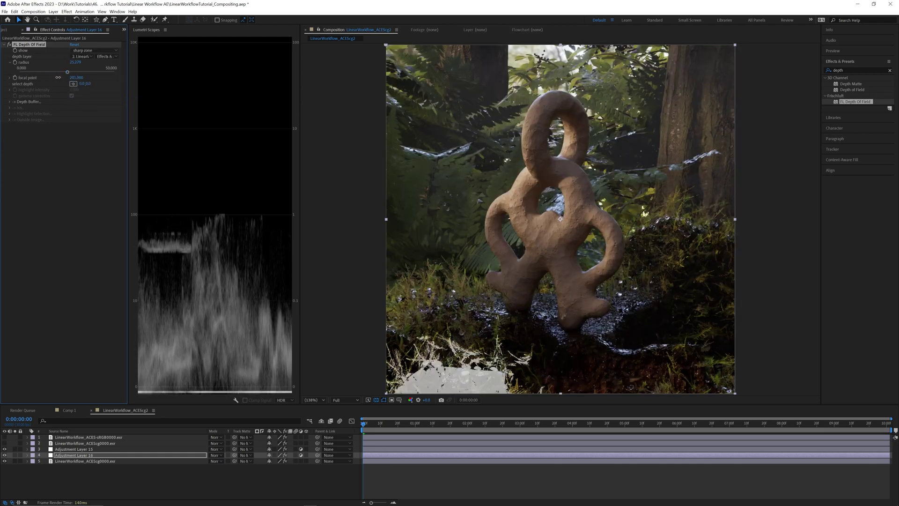
drag(67, 72, 77, 79)
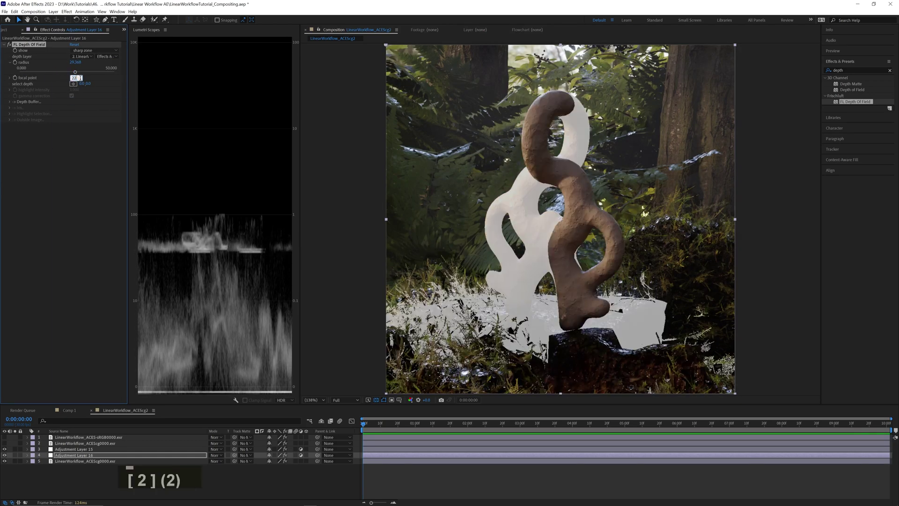
click(94, 51)
click(91, 57)
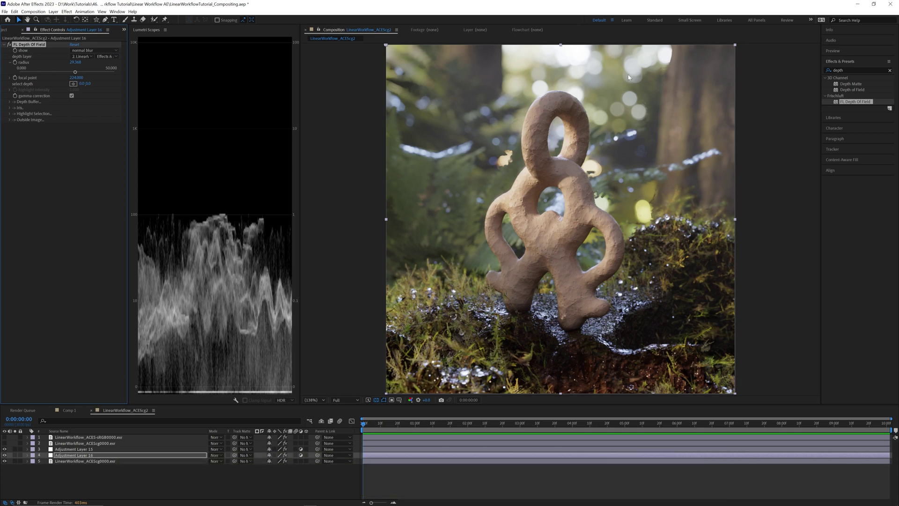
Step: Paste FL Depth Of Field onto the top sRGB-converted layer, ordered before Color Profile Converter
click(75, 437)
key(ctrl+v)
drag(23, 246, 30, 195)
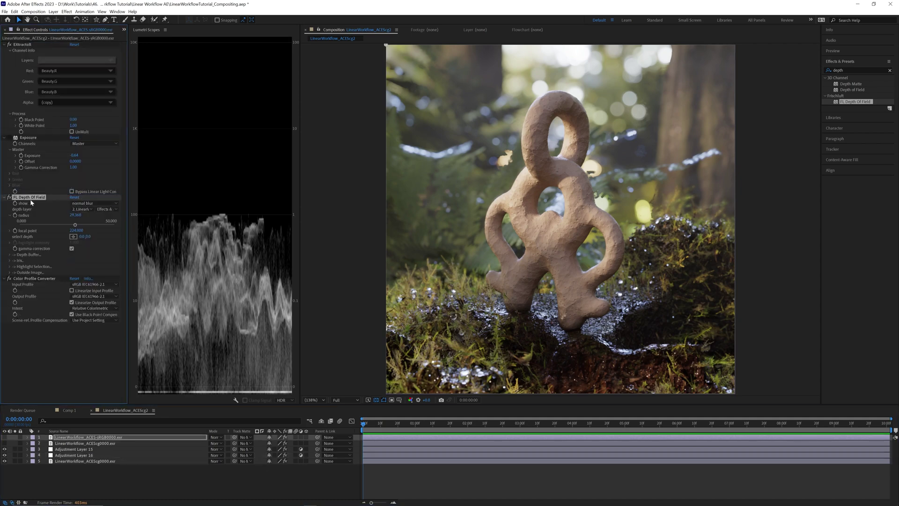
Step: Toggle the top layer on and off repeatedly to compare the renders, leaving it hidden
click(5, 437)
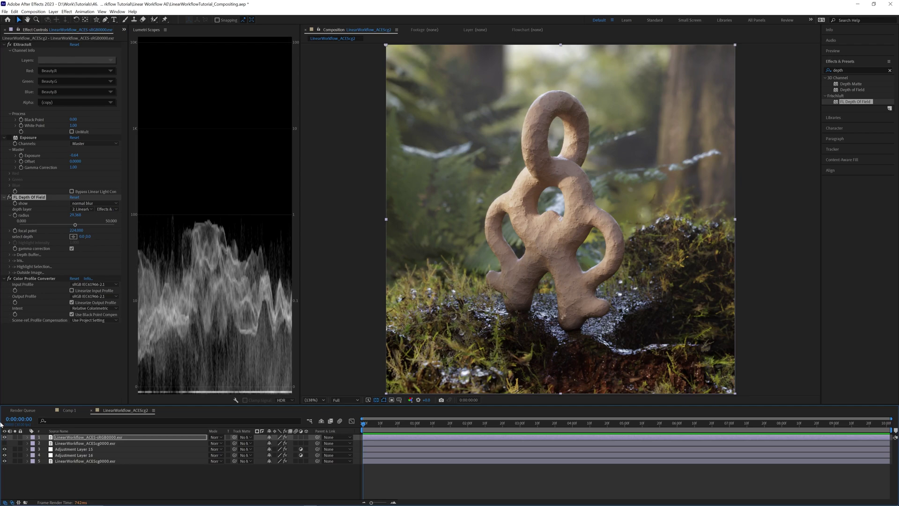
click(5, 438)
click(5, 438)
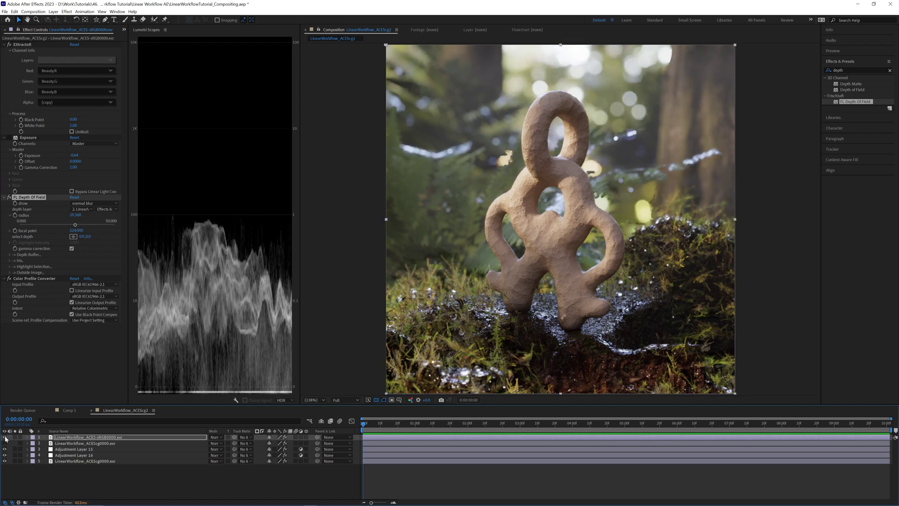
click(6, 437)
click(5, 437)
click(5, 437)
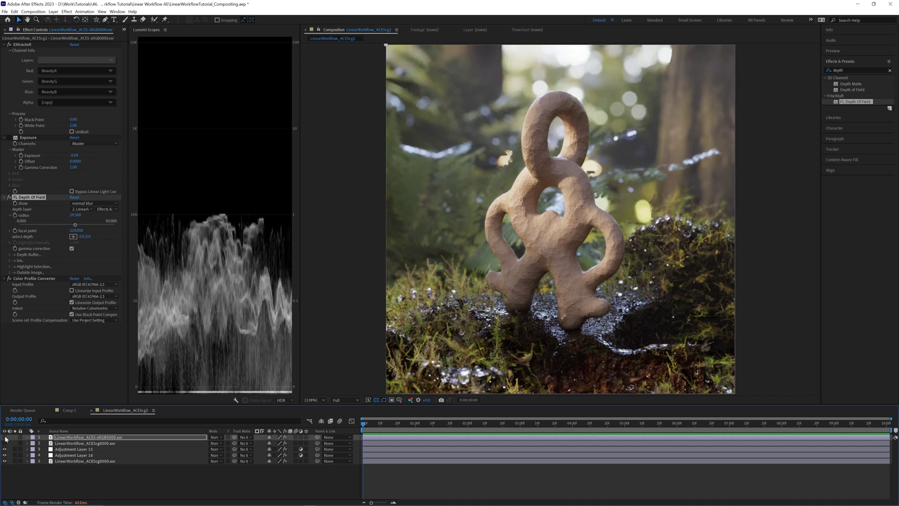
click(5, 438)
click(5, 438)
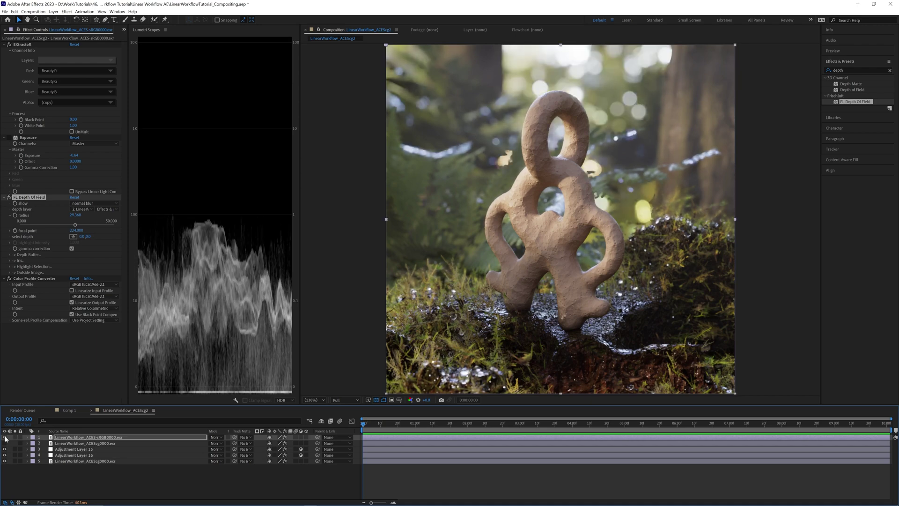
click(6, 437)
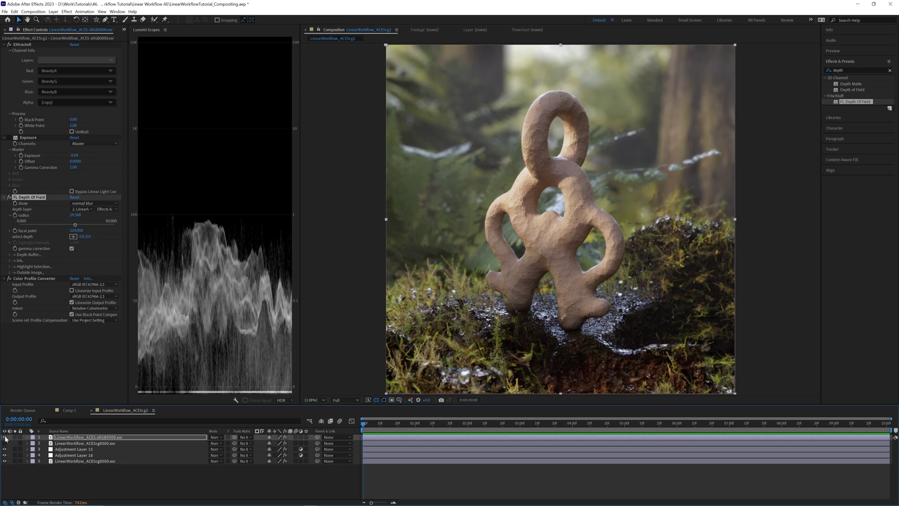
click(6, 437)
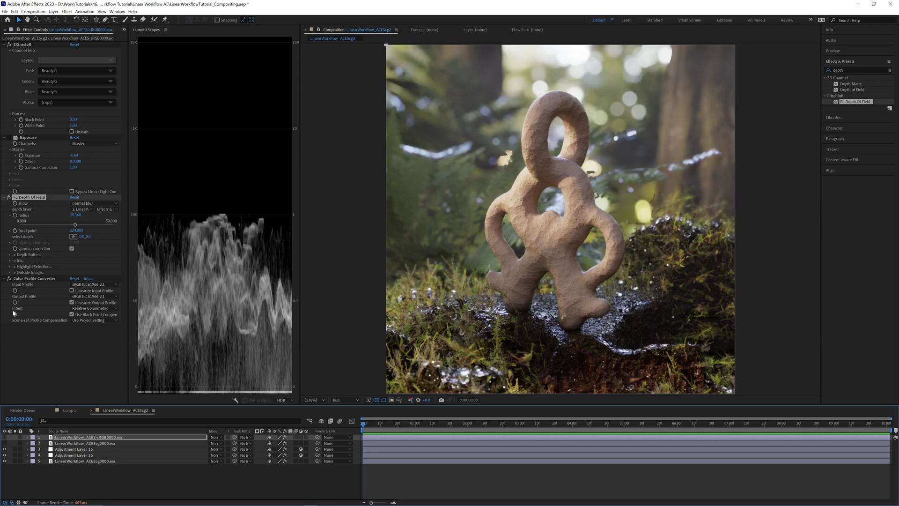
Step: Close Lumetri Scopes and rename the adjustment layers to ACES->sRGB and DoF
click(117, 11)
click(141, 121)
click(65, 443)
key(Return)
click(66, 451)
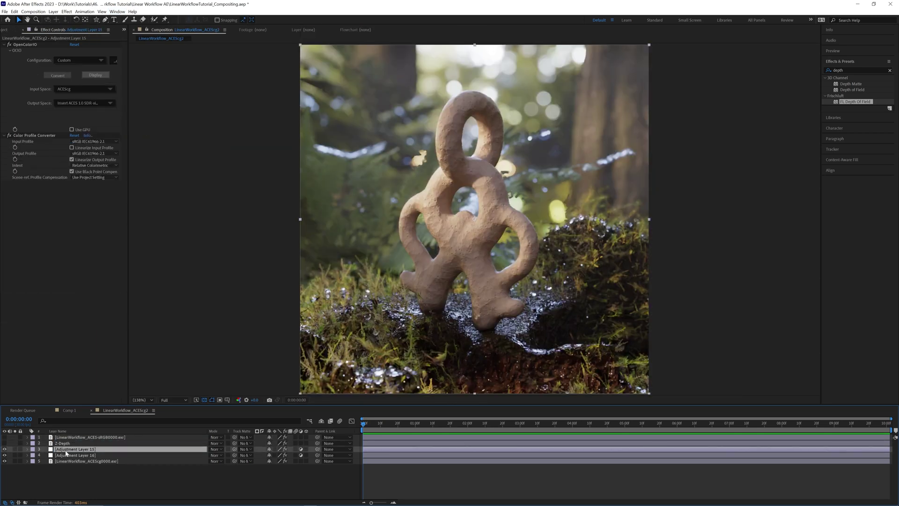
key(Return)
text(ACES->sRGB)
click(69, 455)
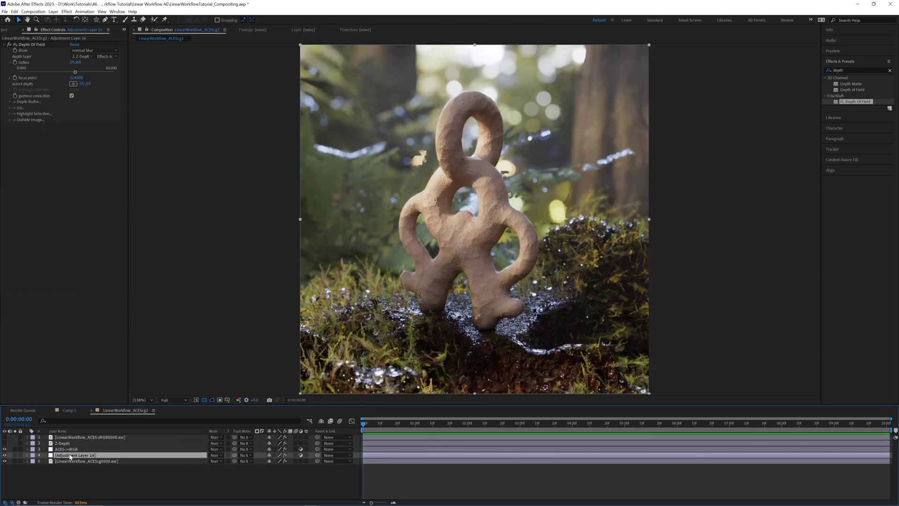
key(Return)
text(DoF)
key(Return)
Step: Build render-pass layers from the ACEScg footage, set Sunlight opacity and a Refl matte, and add an adjustment layer
click(70, 461)
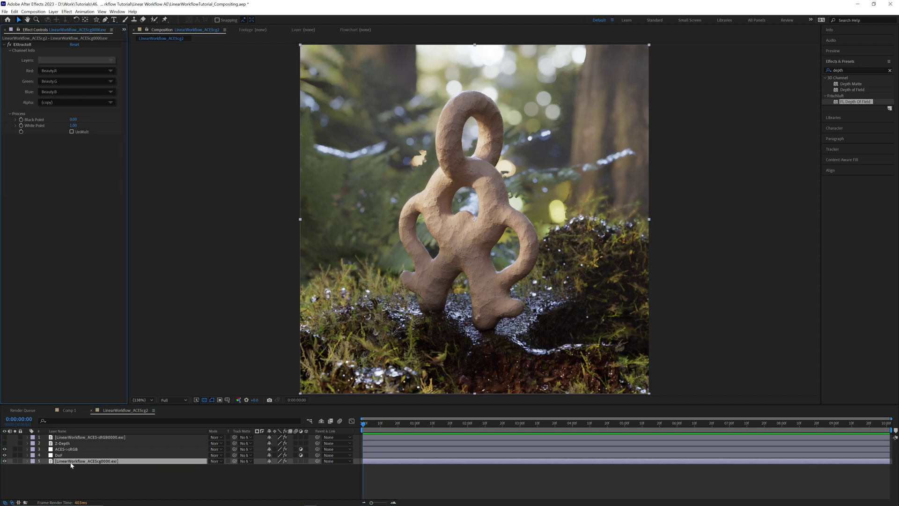
key(Return)
key(t)
key(alt+Tab)
key(Return)
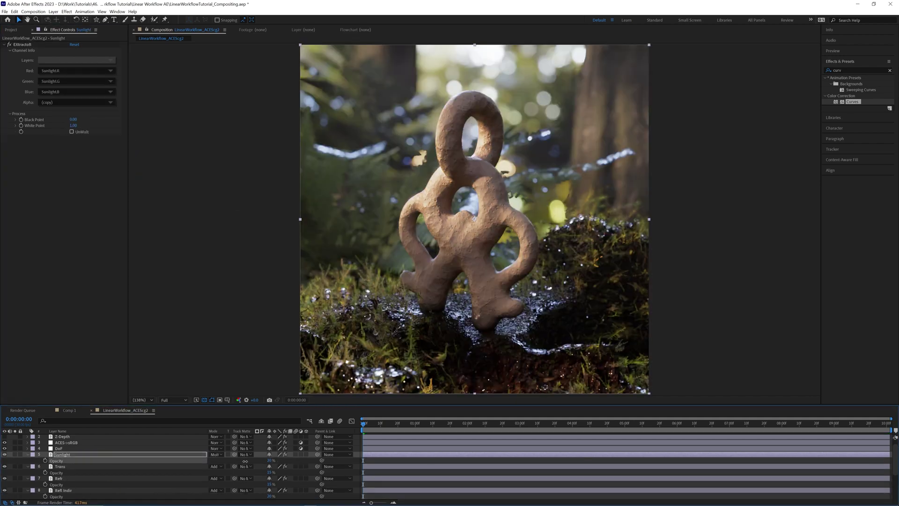
click(272, 466)
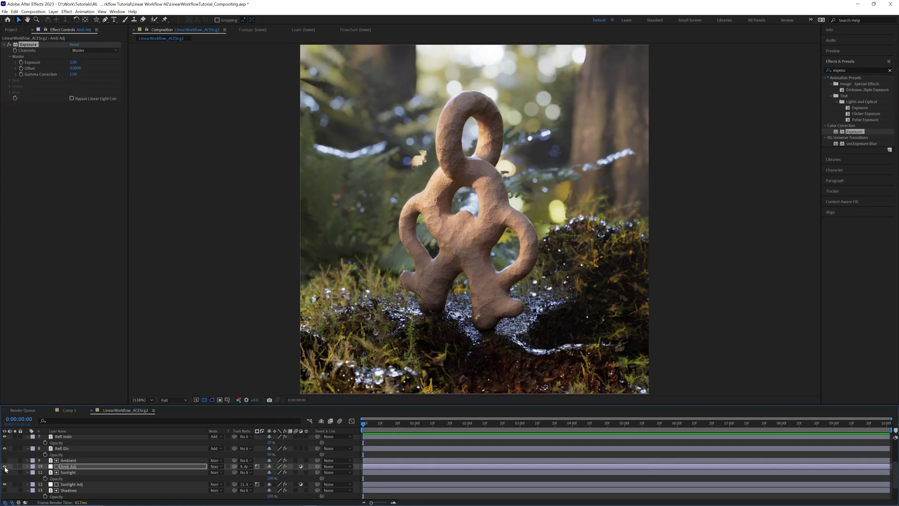
key(ctrl+d)
click(244, 461)
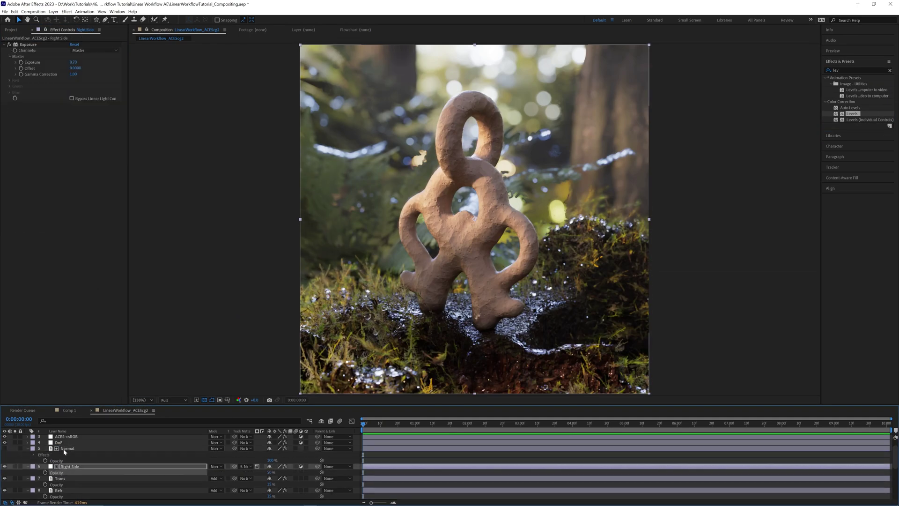
key(Return)
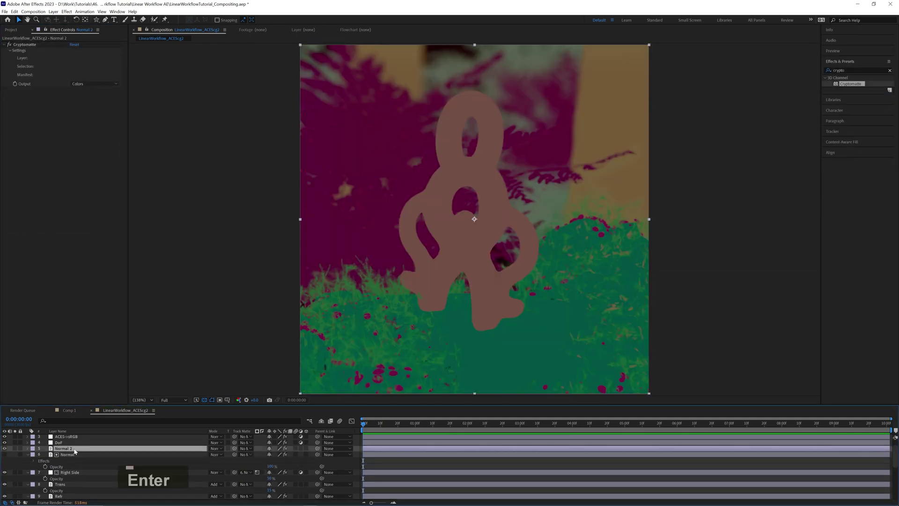
key(ctrl+alt+y)
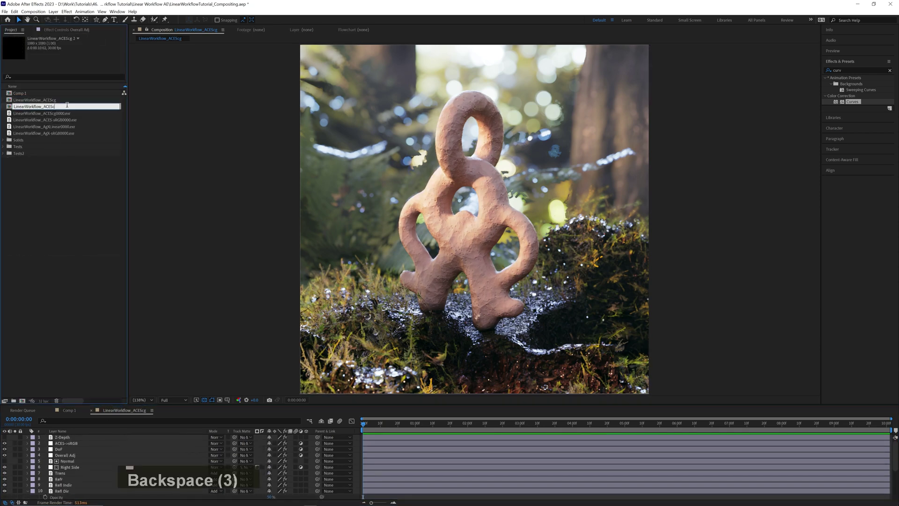
Step: Rename the duplicated comp to LinearWorkflow_ACES-sRGB and open it
key(BackSpace)
text(-sRGB)
key(Return)
double_click(45, 116)
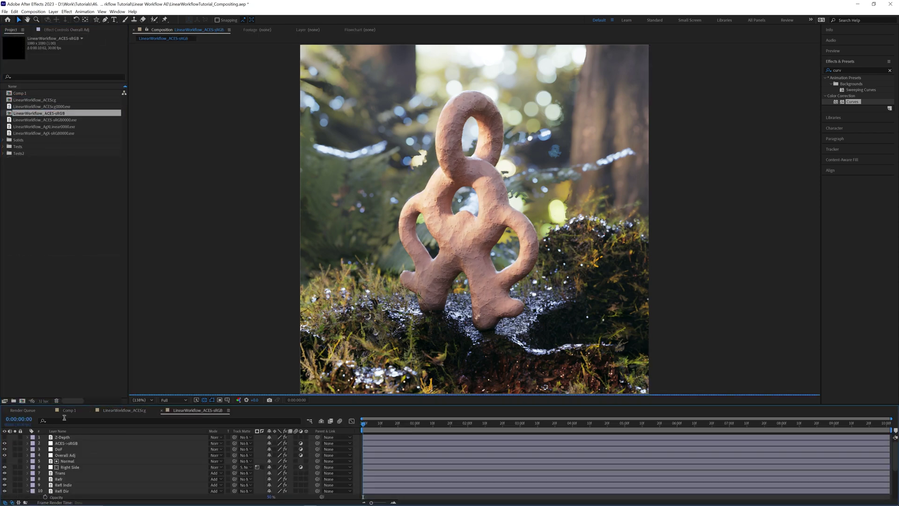
Step: Replace the render-pass layers, excluding adjustment, Crypto and Sculpture Mask layers, with LinearWorkflow_ACES-sRGB0000.exr
shift+click(65, 455)
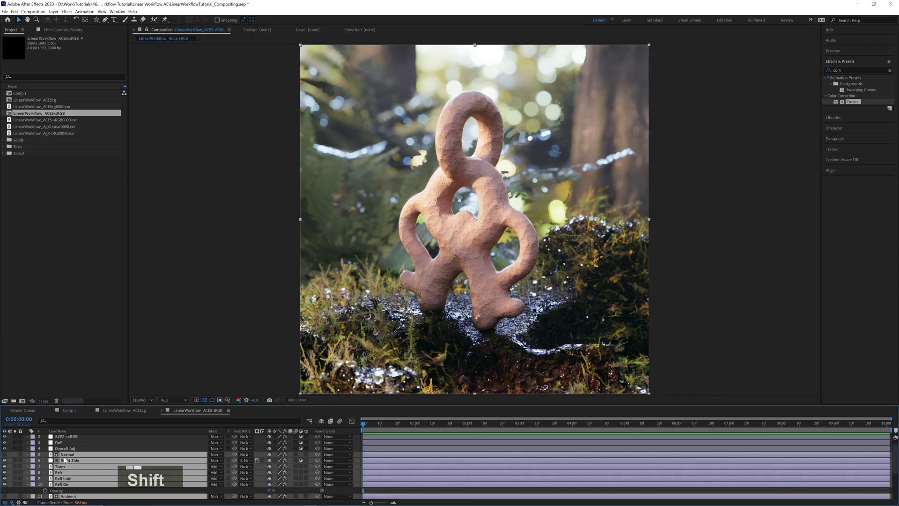
shift+click(67, 467)
scroll(68, 468, down, 2)
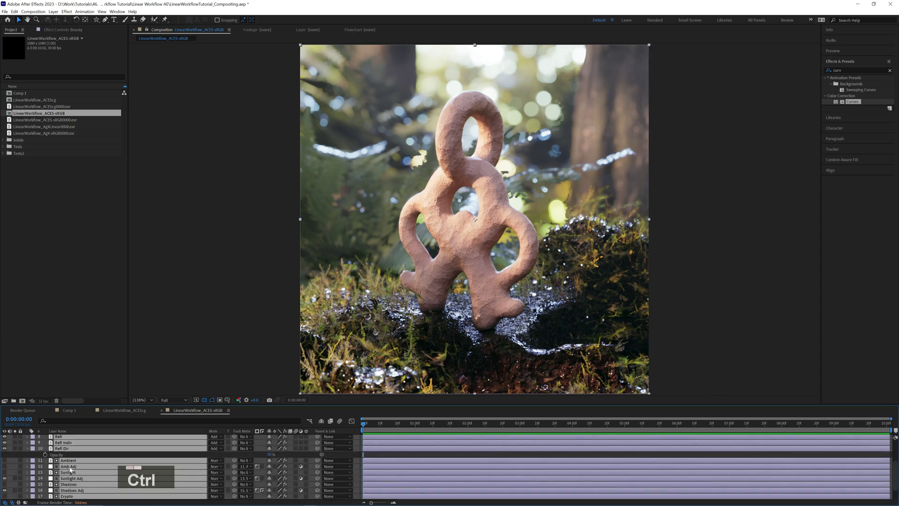
ctrl+click(70, 467)
ctrl+click(70, 479)
scroll(71, 476, down, 1)
ctrl+click(71, 473)
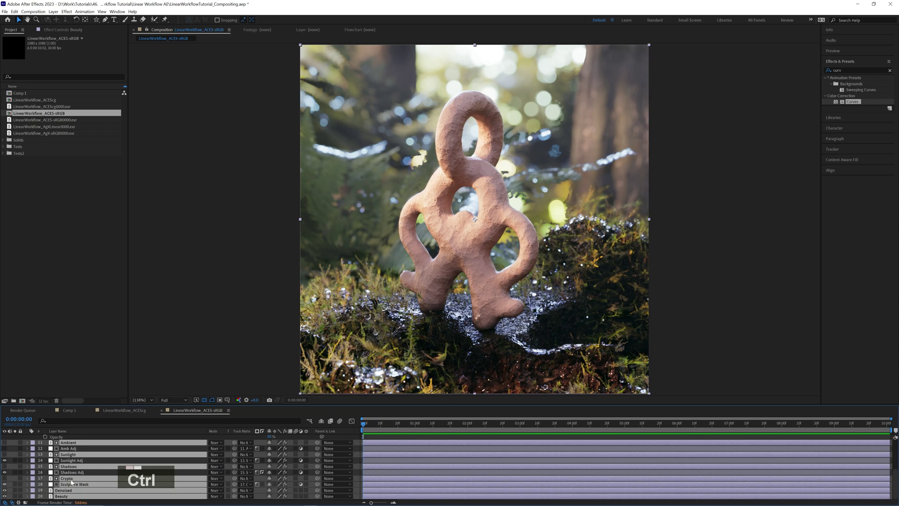
ctrl+click(71, 478)
ctrl+click(74, 485)
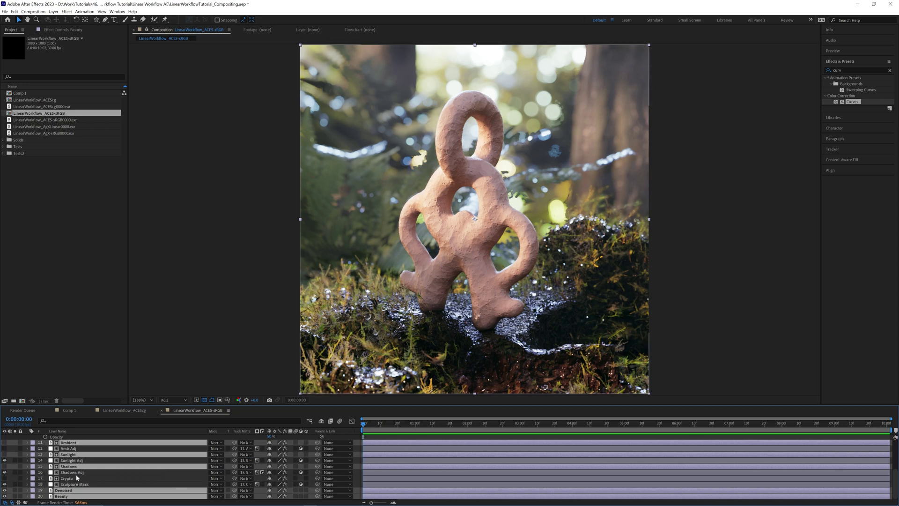
scroll(77, 475, up, 3)
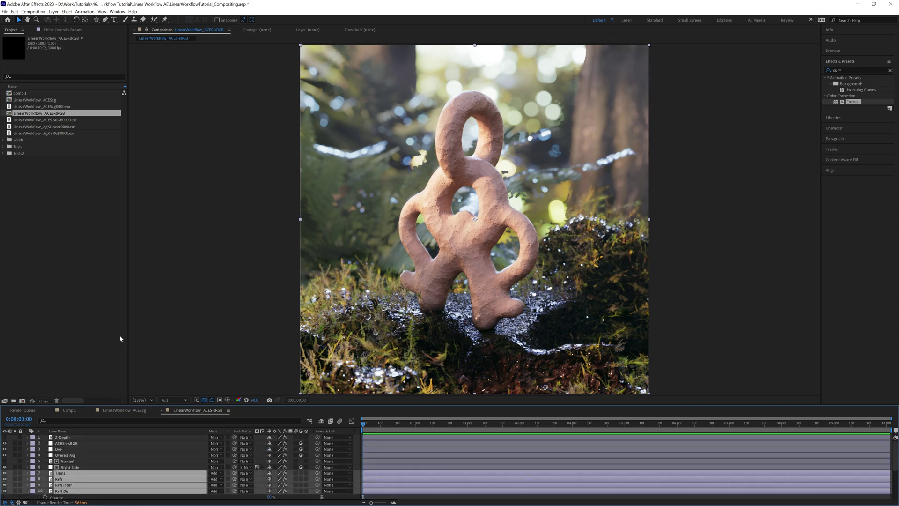
drag(69, 121, 71, 469)
Step: Fix the washed-out look via the ACES->sRGB layer's effect, then compare against the LinearWorkflow_ACEScg comp
click(66, 443)
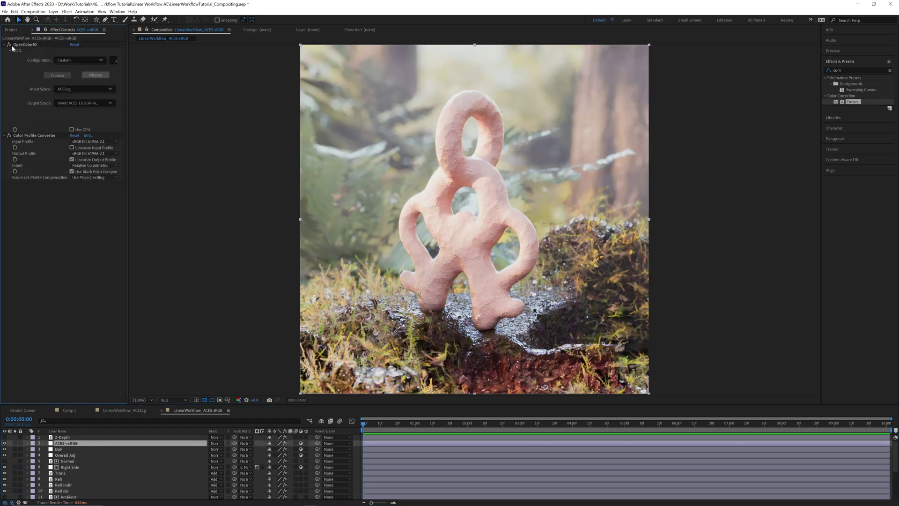
click(10, 44)
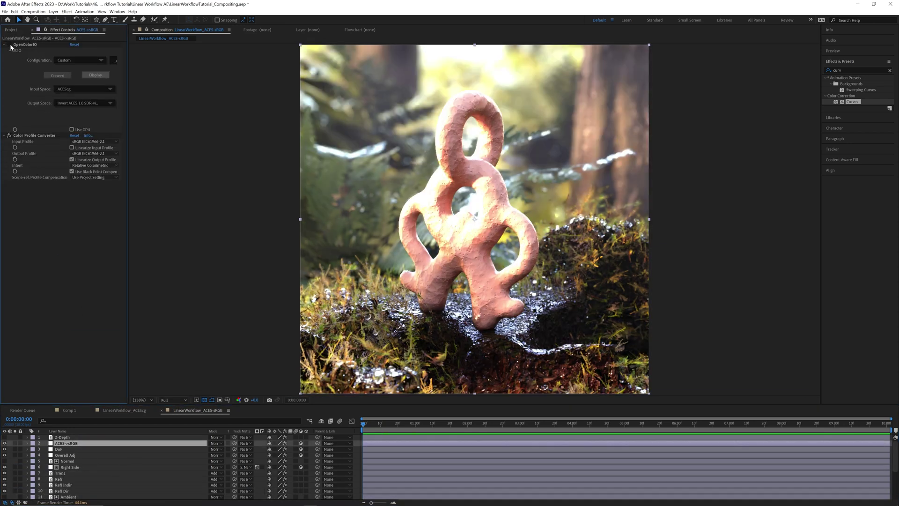
click(135, 412)
click(208, 411)
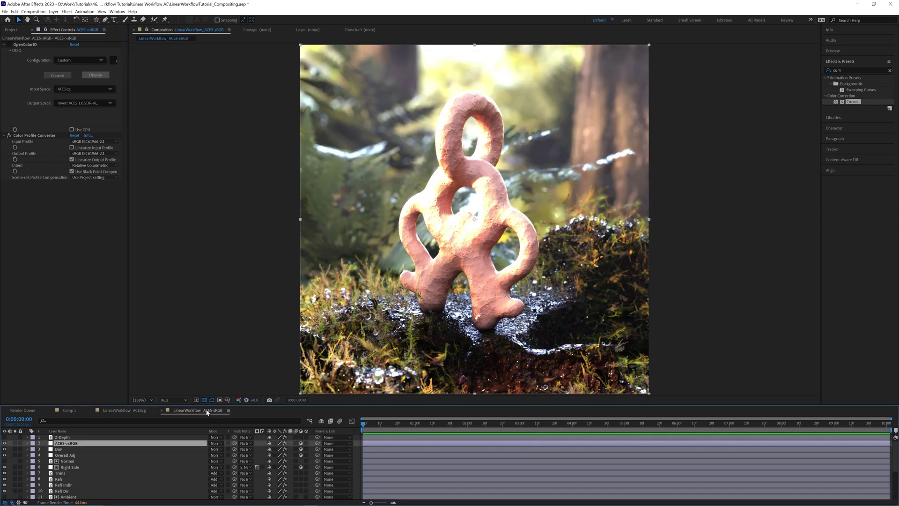
click(132, 411)
click(209, 411)
click(128, 412)
click(209, 411)
click(128, 412)
click(208, 411)
click(125, 412)
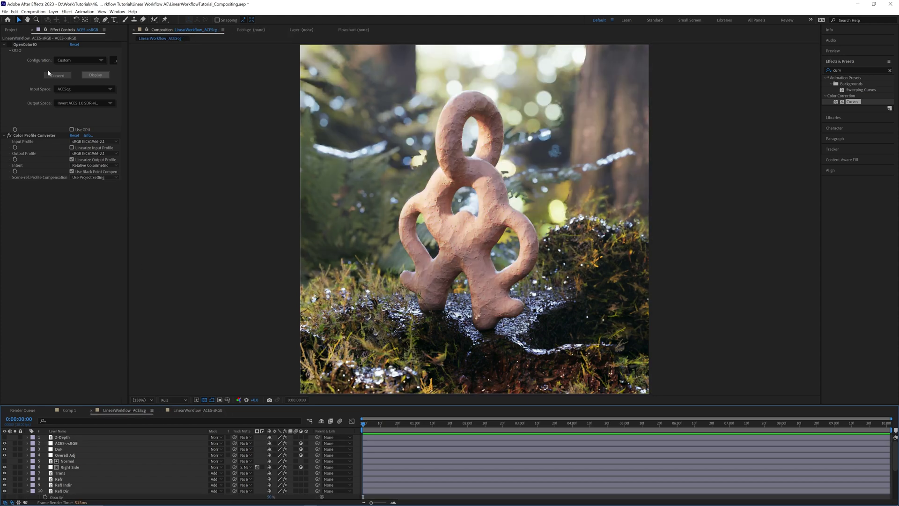
Step: Duplicate the LinearWorkflow_ACEScg comp and name the copy LinearWorkflow_AgX
click(9, 30)
click(59, 100)
key(ctrl+d)
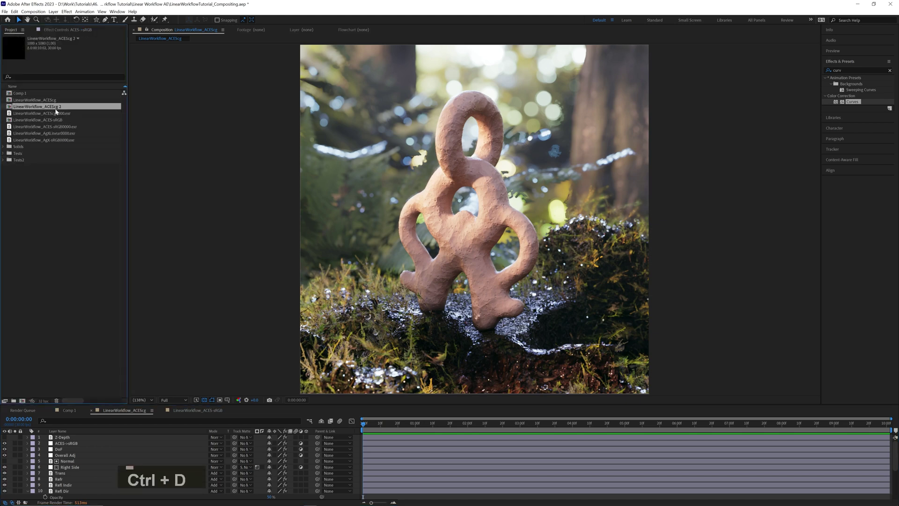
key(Return)
text(AgX)
key(Return)
Step: Open the LinearWorkflow_AgX comp
double_click(33, 127)
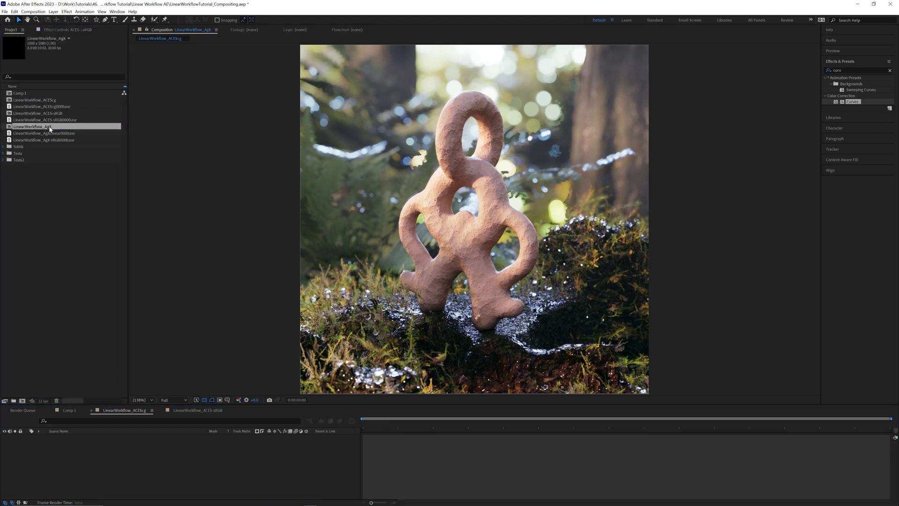
scroll(78, 453, down, 5)
scroll(65, 451, up, 5)
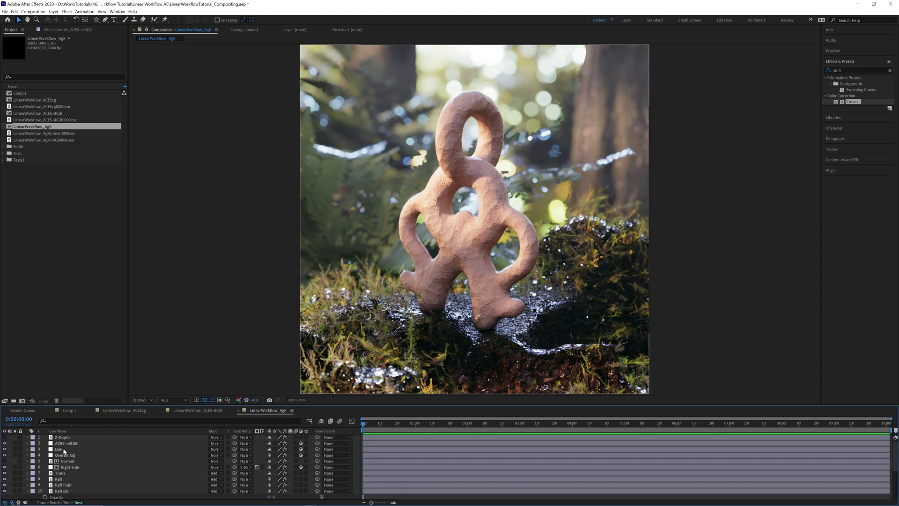
scroll(57, 468, down, 1)
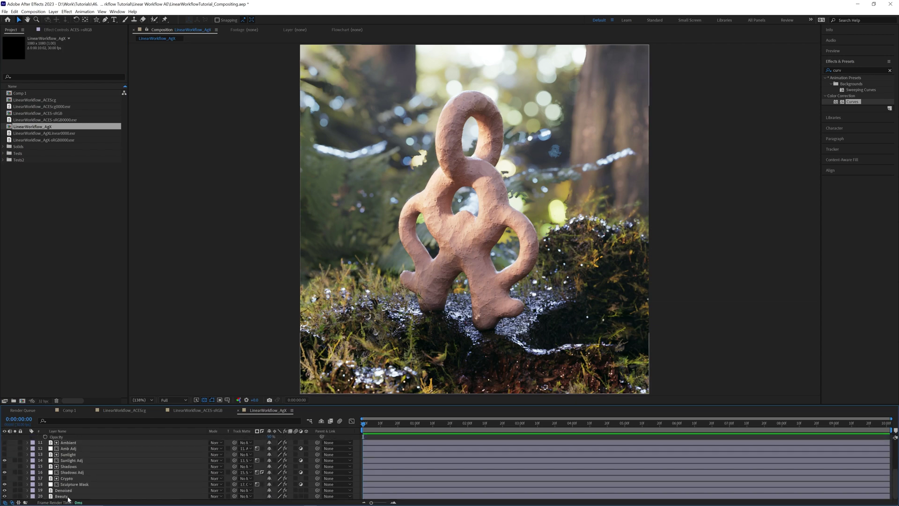
Step: Replace the render pass layers, excluding adjustment, Crypto and mask layers, with LinearWorkflow_AgXLinear0000.exr
shift+click(65, 473)
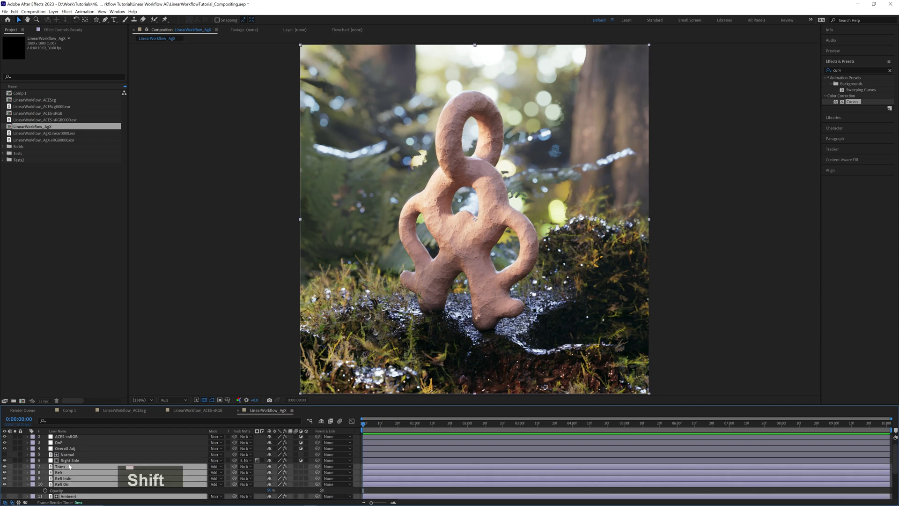
scroll(66, 469, down, 3)
shift+click(68, 496)
ctrl+click(70, 467)
ctrl+click(70, 479)
scroll(77, 492, down, 3)
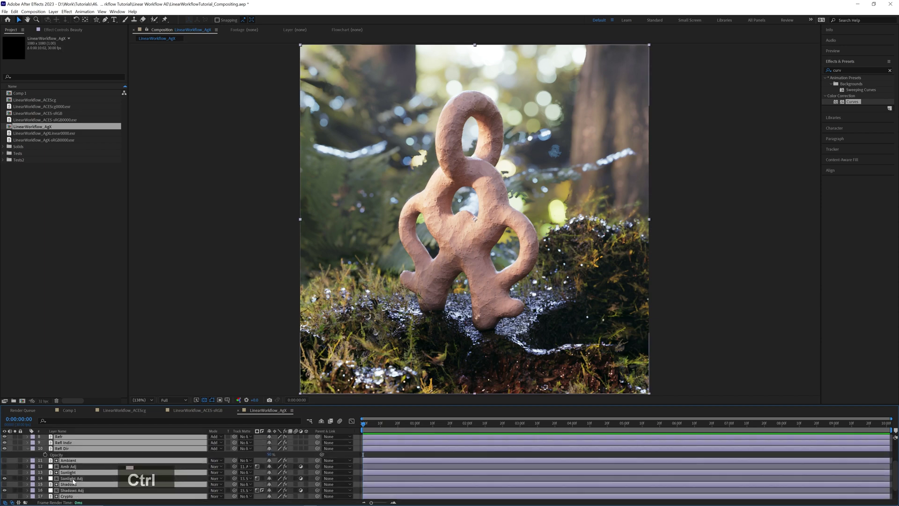
ctrl+click(75, 485)
ctrl+click(67, 478)
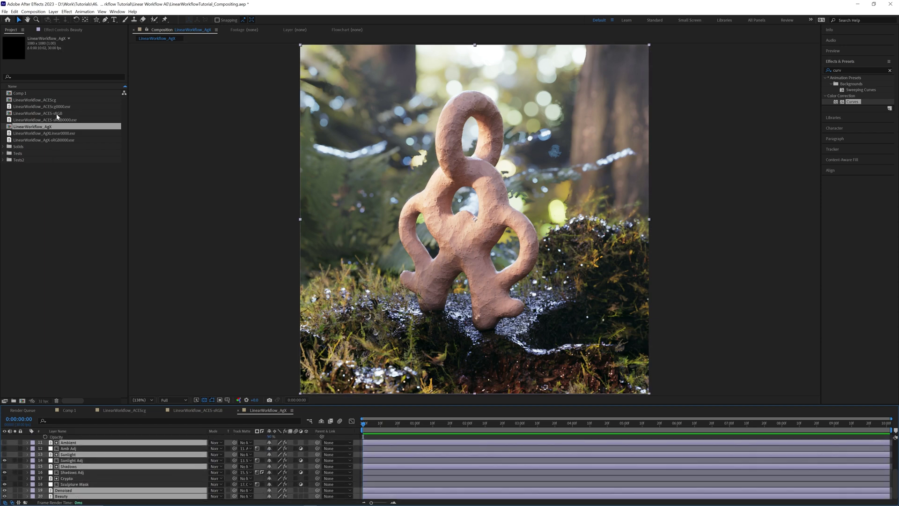
drag(65, 134, 94, 468)
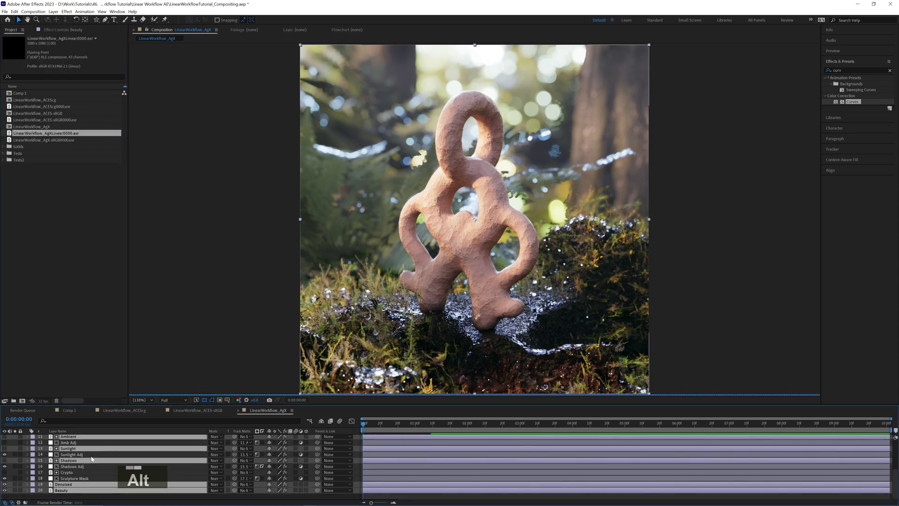
Step: Show the OpenColorIO effect settings on the ACES->sRGB layer
scroll(65, 455, up, 5)
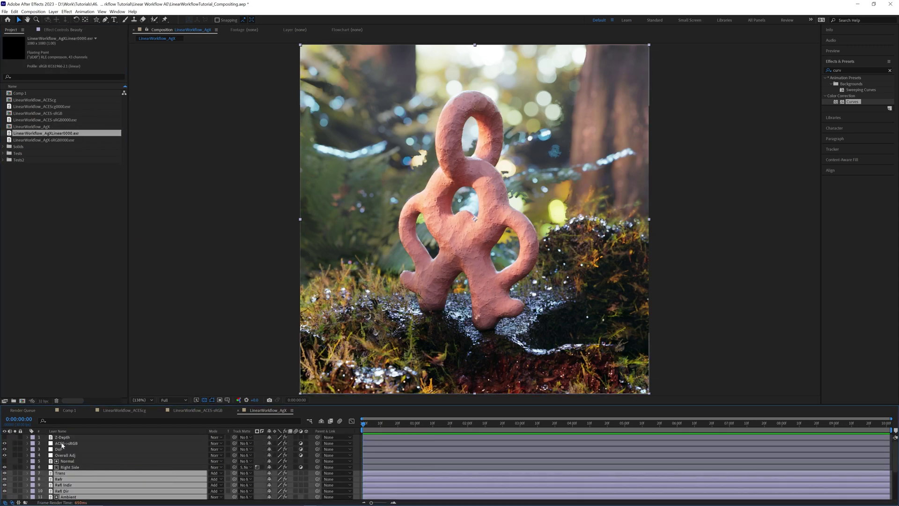
click(62, 444)
click(77, 30)
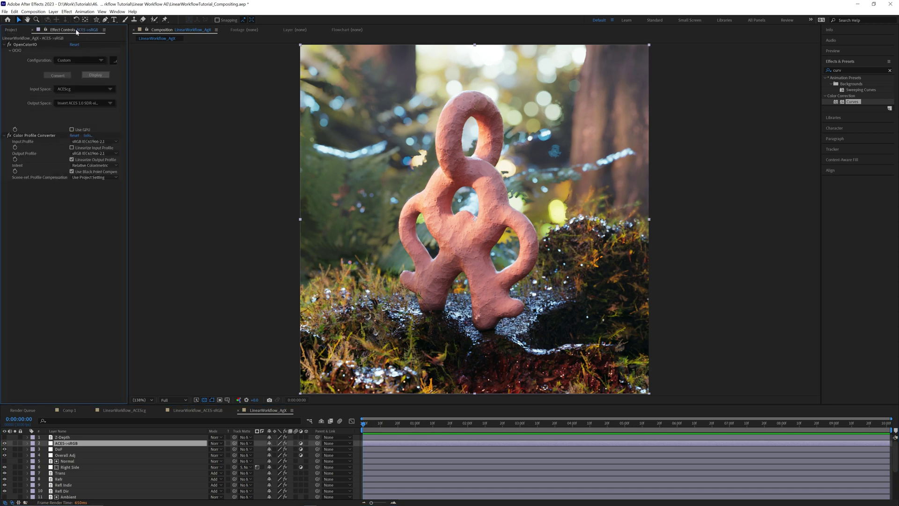
click(29, 45)
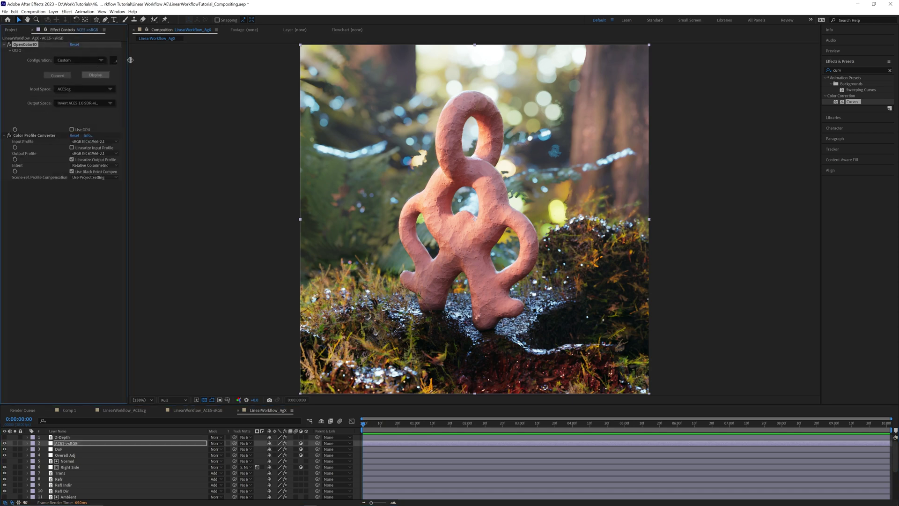
Step: Load the AgX-main config.ocio file into the OpenColorIO effect
drag(128, 60, 162, 61)
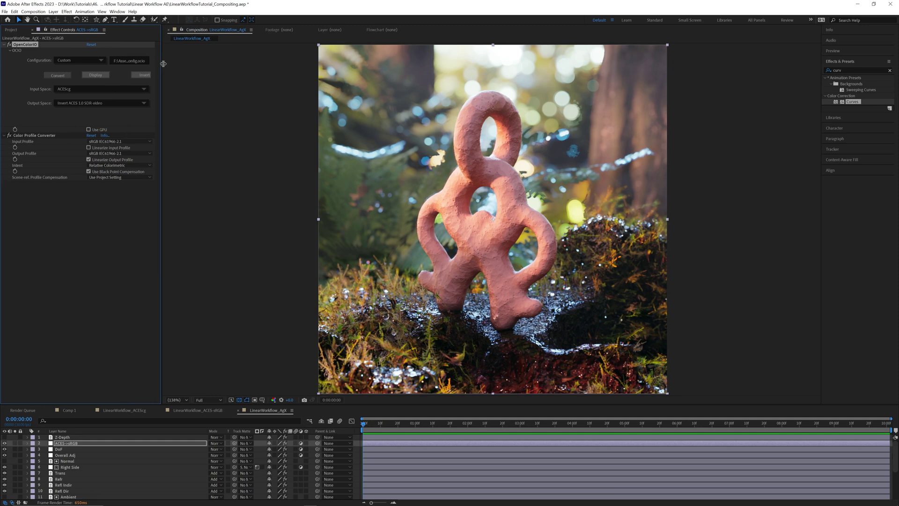
click(133, 61)
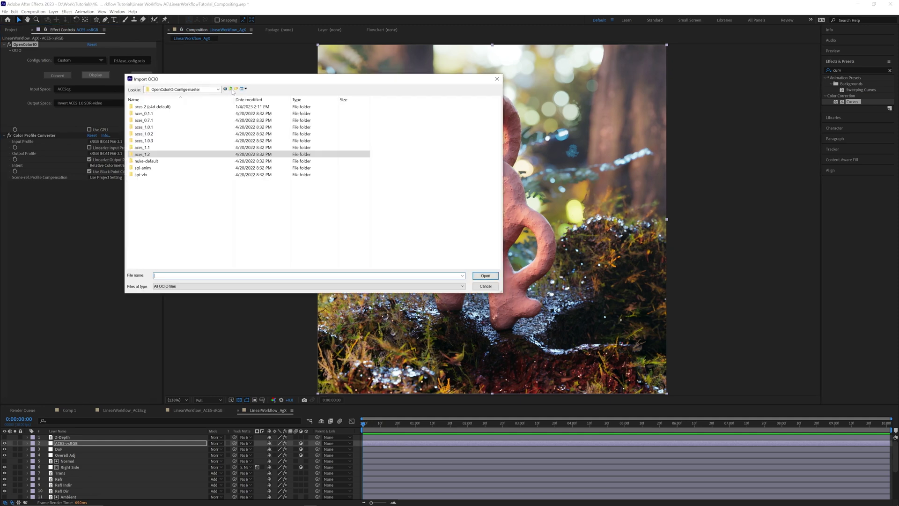
click(231, 89)
click(231, 89)
click(149, 115)
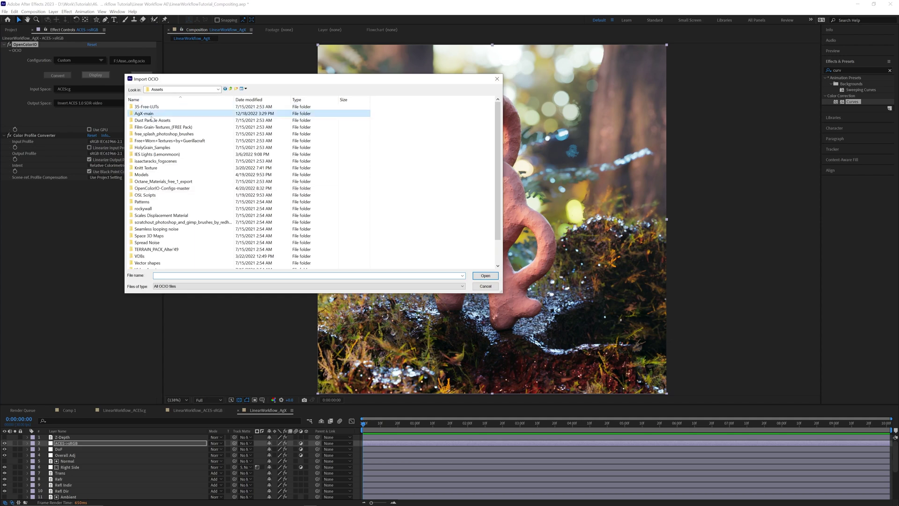
double_click(149, 113)
double_click(149, 114)
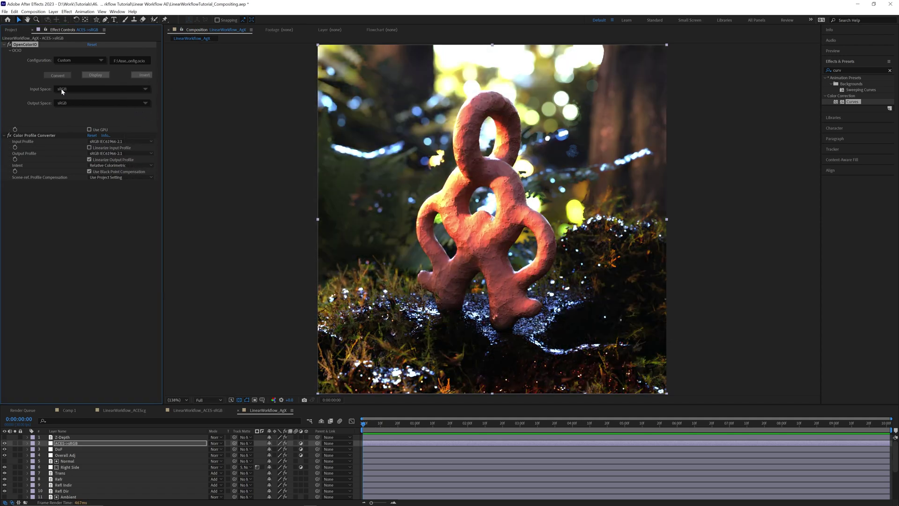
Step: Set Input Space to Linear BT.709 and Output Space to Appearance Punchy sRGB
click(62, 91)
mouse_move(101, 103)
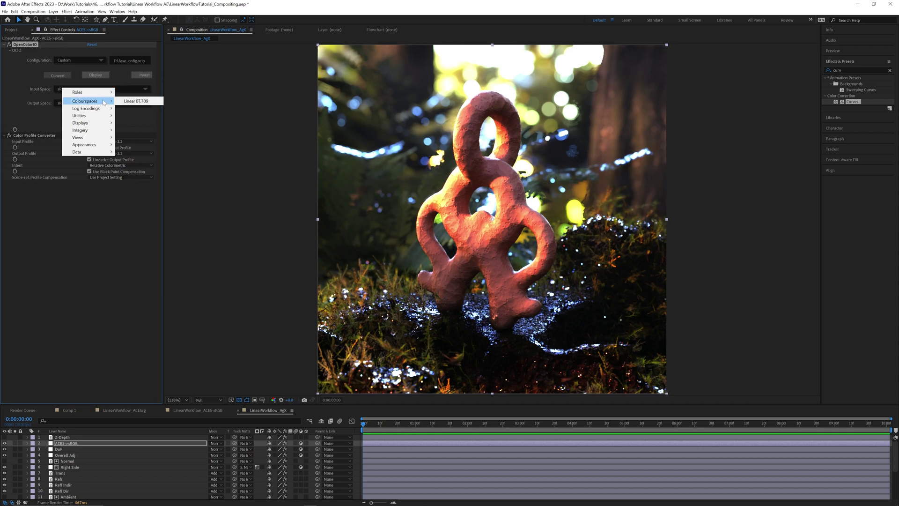
click(134, 101)
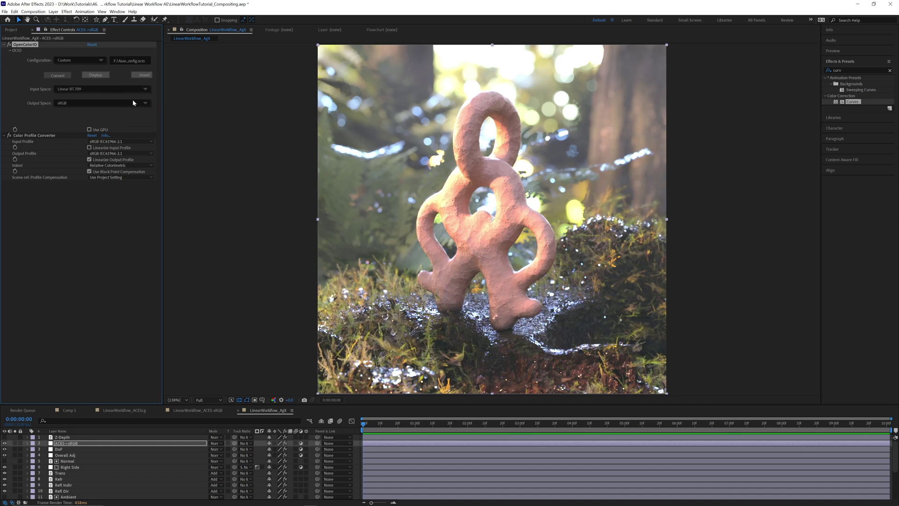
click(63, 103)
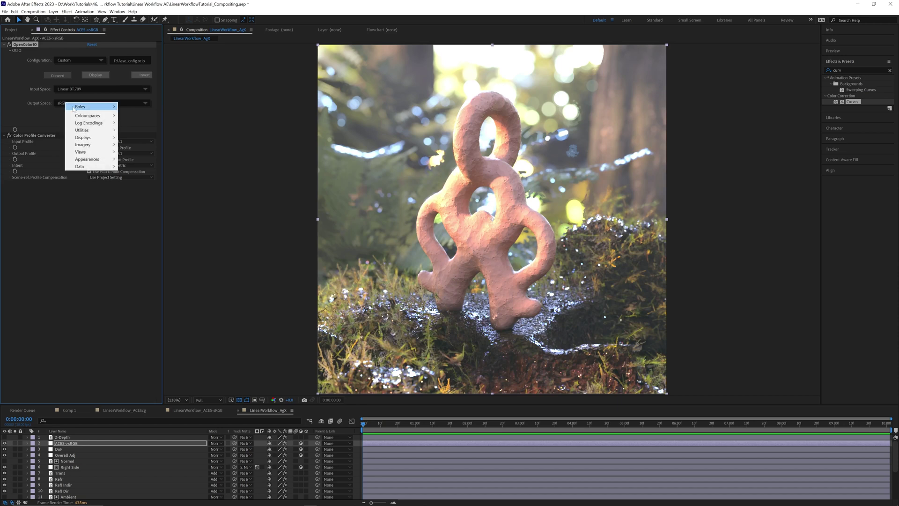
mouse_move(89, 160)
mouse_move(133, 166)
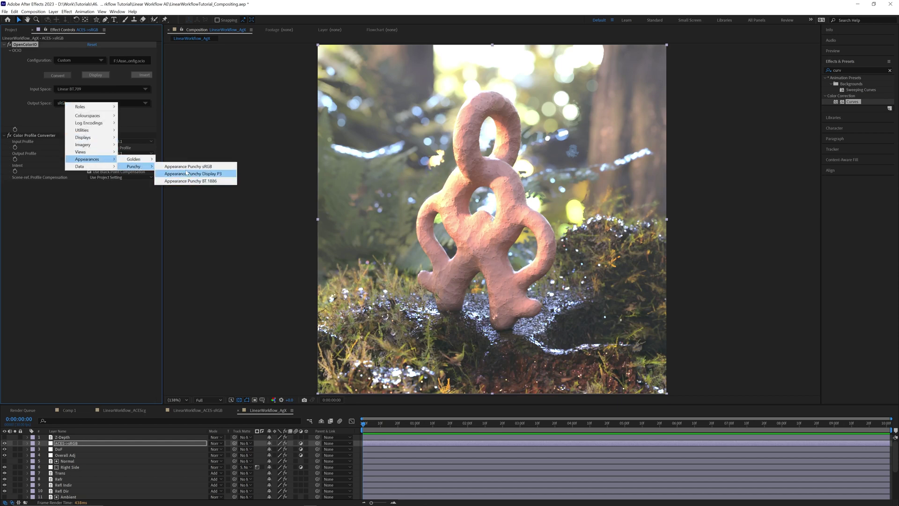
click(184, 166)
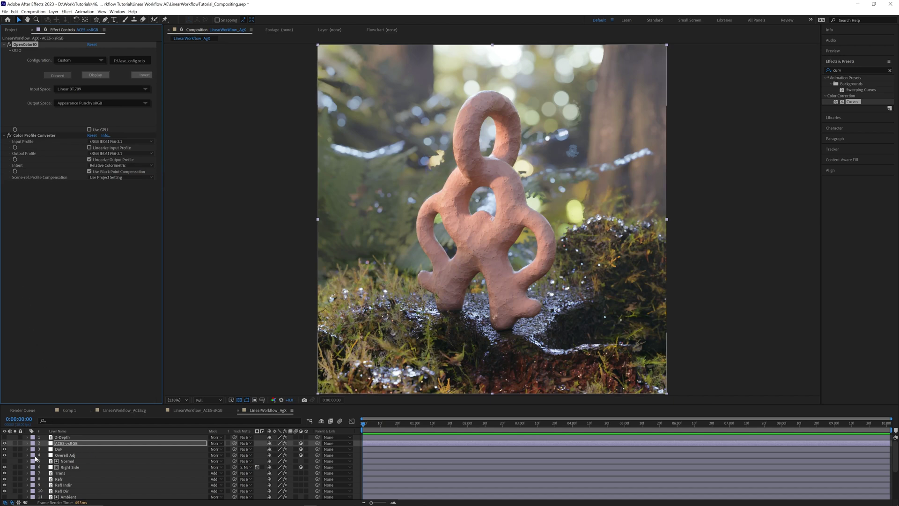
Step: Hide the ACES->sRGB layer and rename the duplicate AgX comp LinearWorkflow_AgX sRGB
click(15, 444)
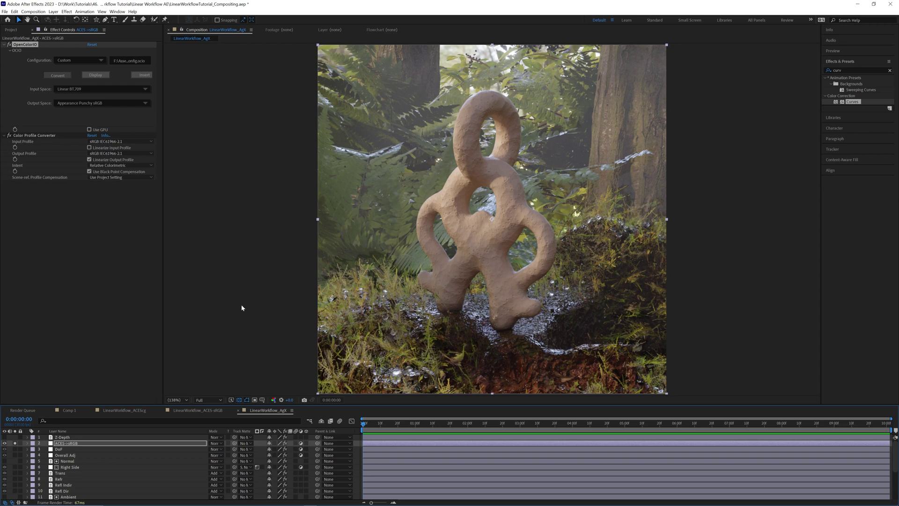
click(13, 32)
click(60, 134)
key(Return)
key(BackSpace)
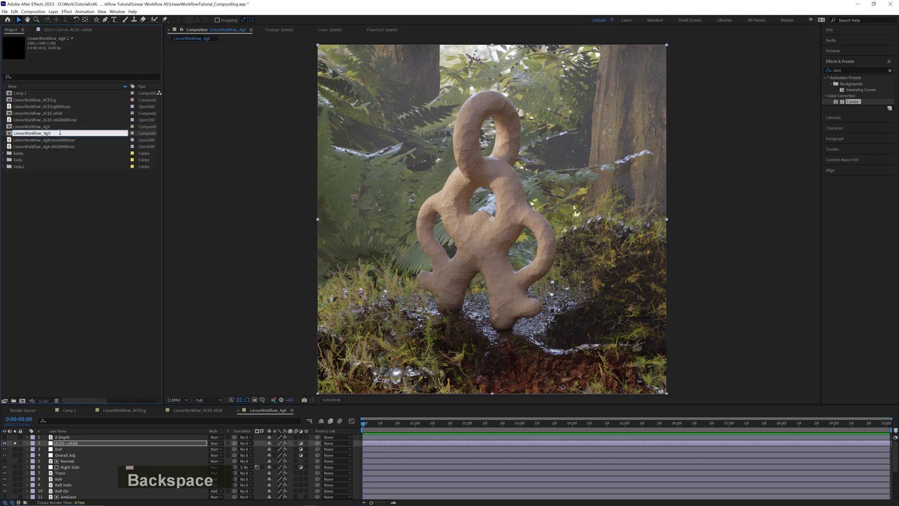
text(B)
key(Return)
Step: In LinearWorkflow_AgX sRGB, replace the selected pass layers with the AgX-sRGB EXR footage
double_click(60, 134)
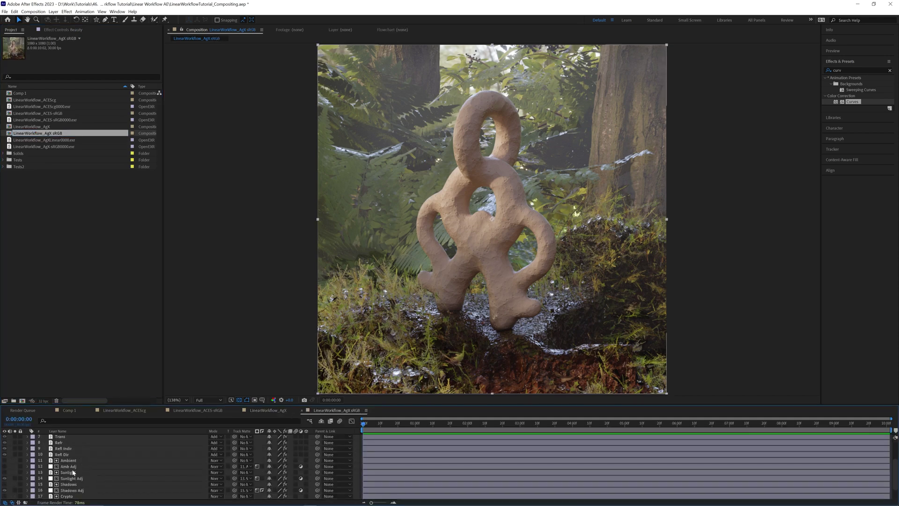
ctrl+click(70, 484)
ctrl+click(70, 484)
scroll(70, 468, down, 2)
ctrl+click(70, 460)
ctrl+click(71, 472)
ctrl+click(71, 478)
ctrl+click(70, 484)
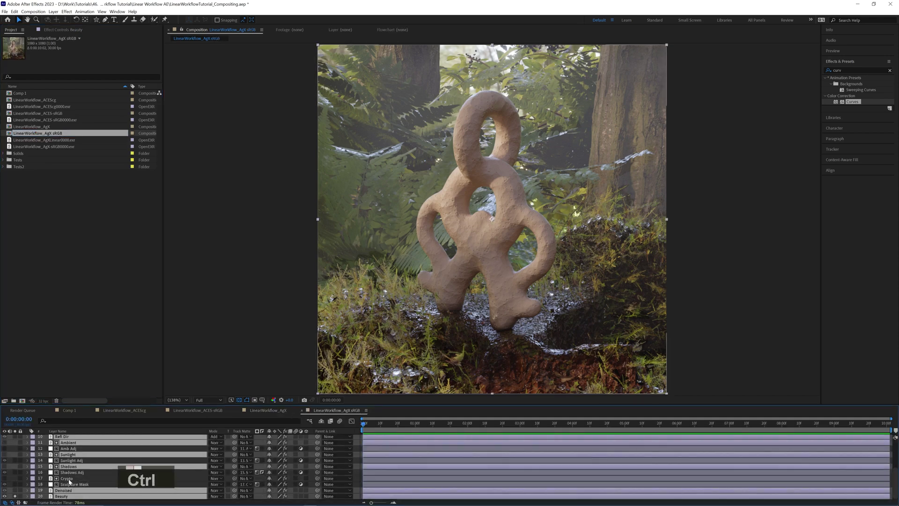
drag(45, 146, 68, 468)
Step: Disable the OpenColorIO effect on the ACES->sRGB layer
scroll(66, 449, up, 4)
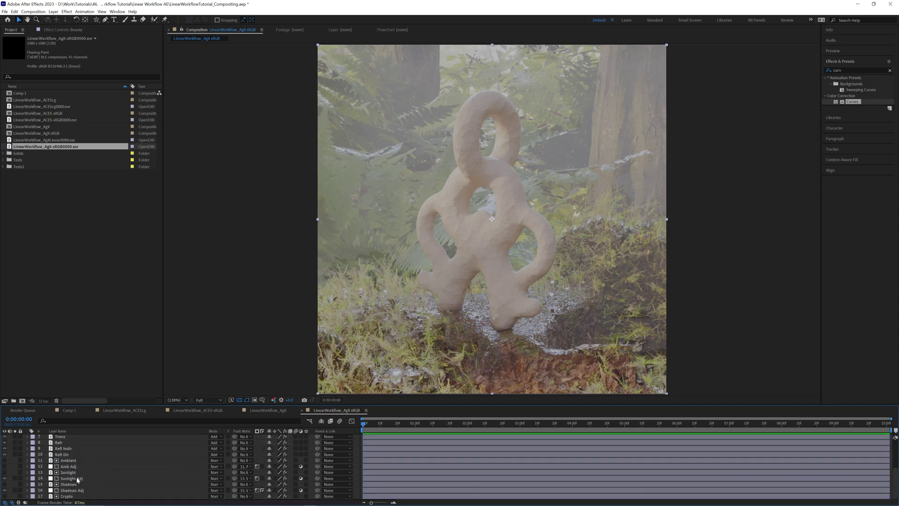
click(66, 444)
click(62, 30)
click(9, 45)
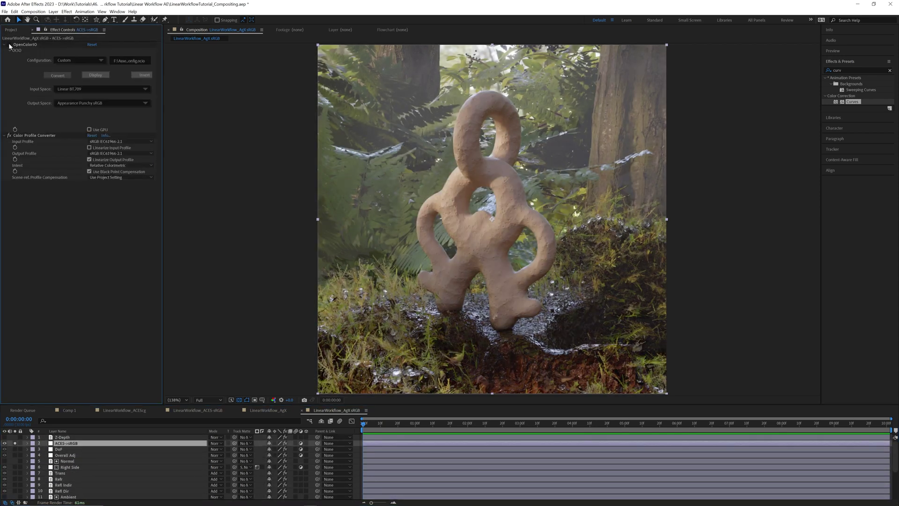
click(268, 410)
Step: Show Lumetri Scopes and toggle OpenColorIO to compare the AgX and AgX sRGB looks
click(117, 11)
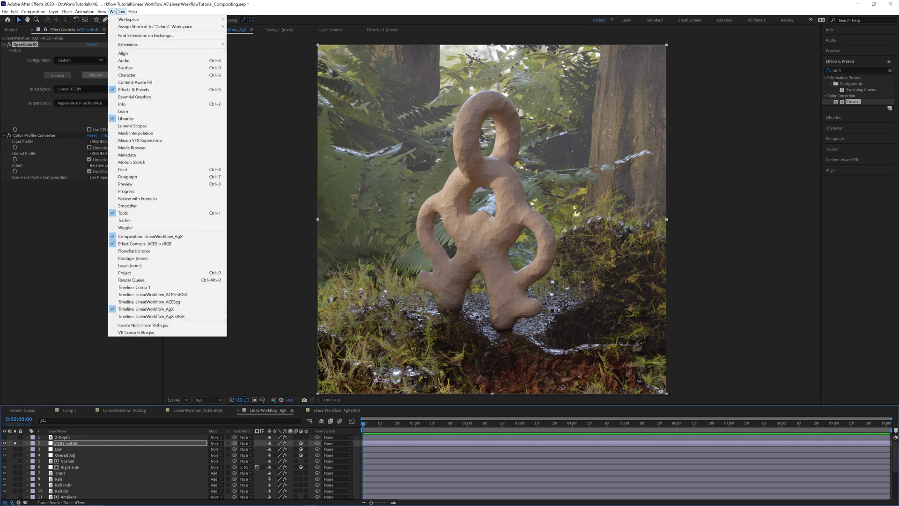
click(147, 125)
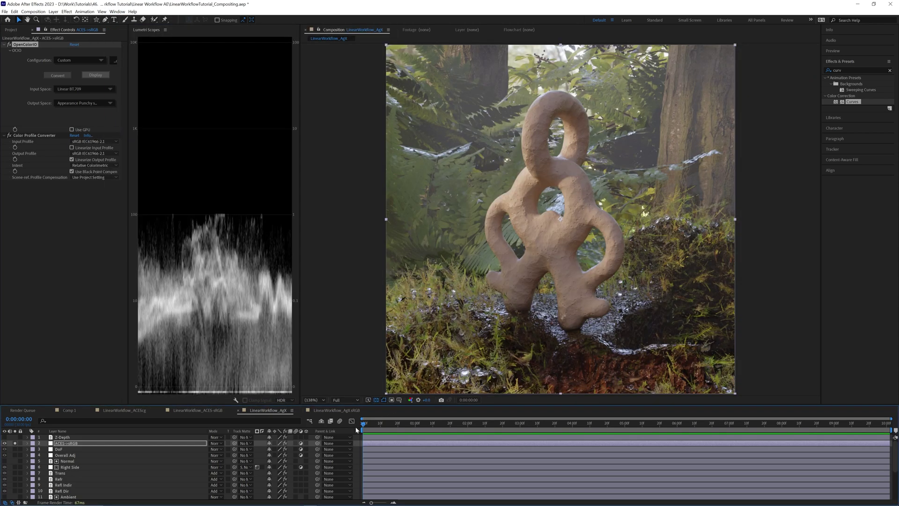
click(9, 44)
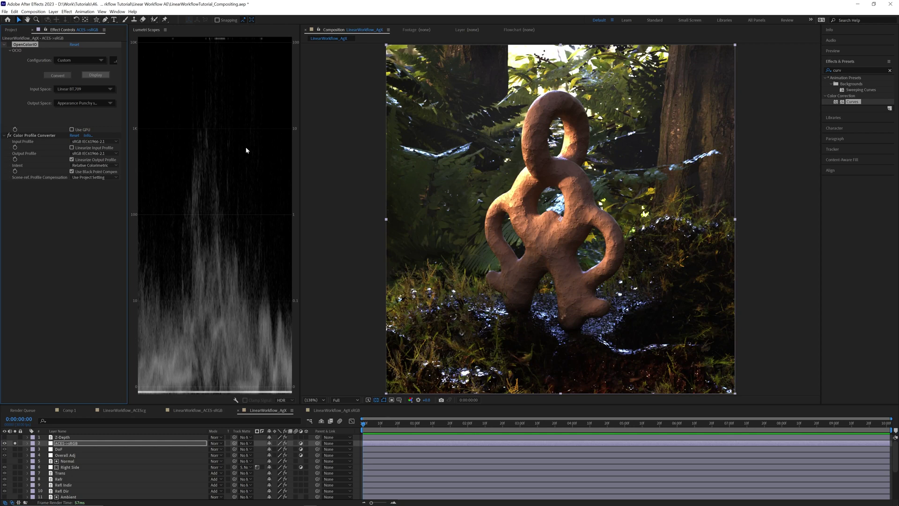
click(337, 410)
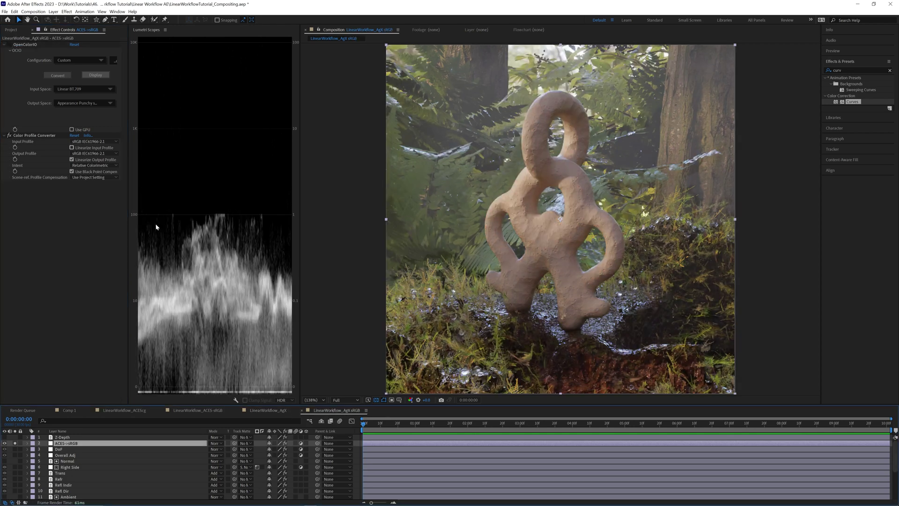
click(264, 411)
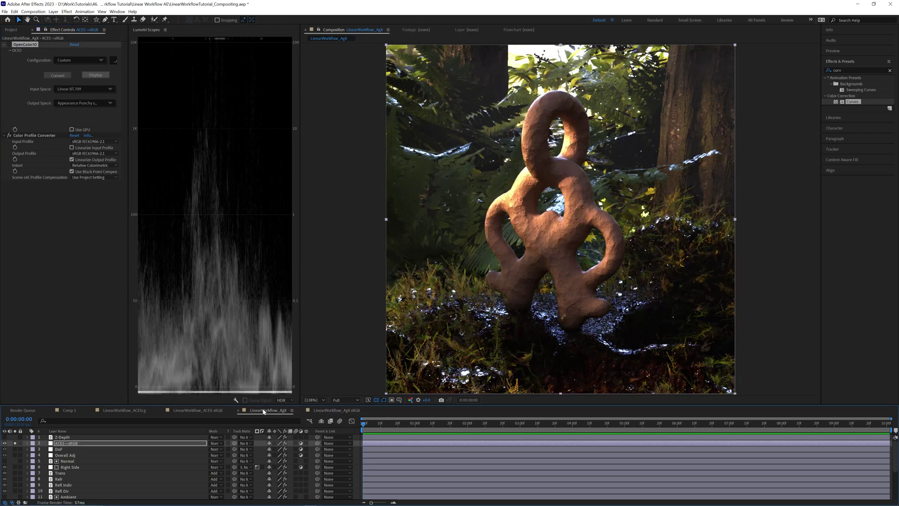
click(9, 44)
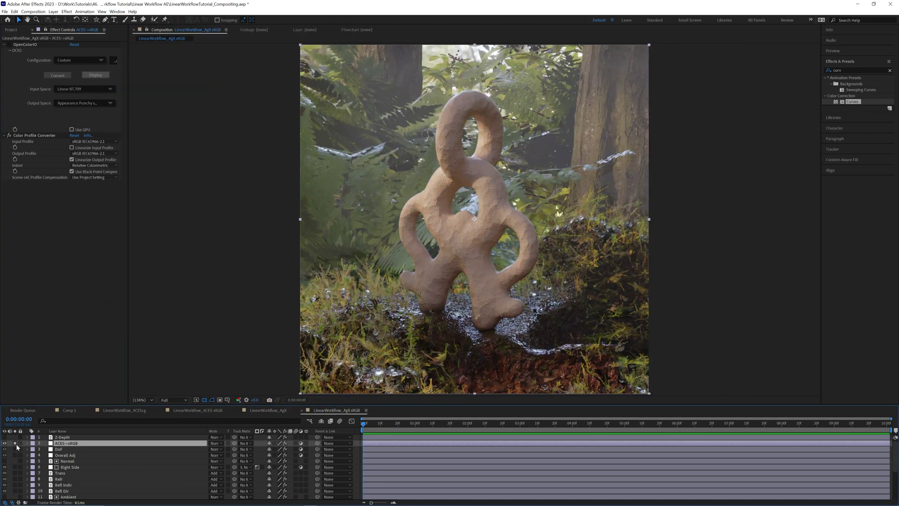
Step: Switch off layer 2 in the AgX sRGB comp and compare it with the AgX comp
alt+click(15, 444)
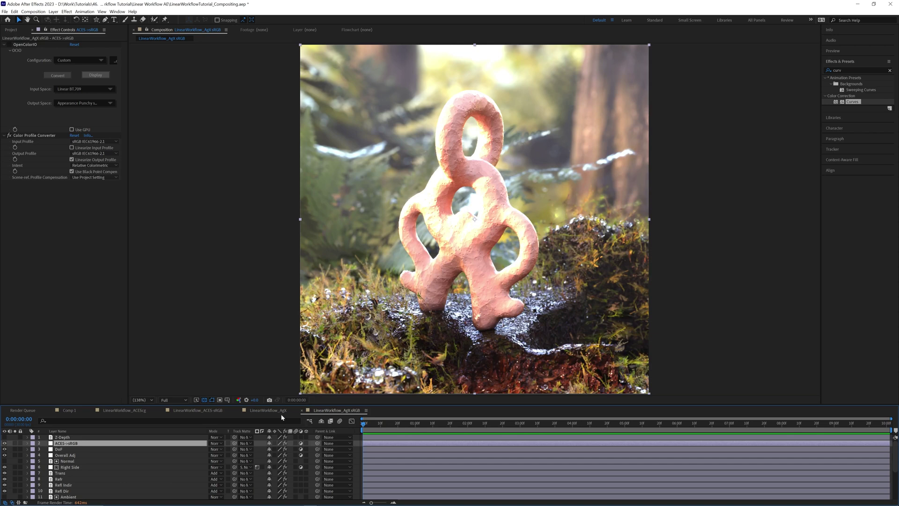
click(276, 411)
click(339, 411)
click(265, 411)
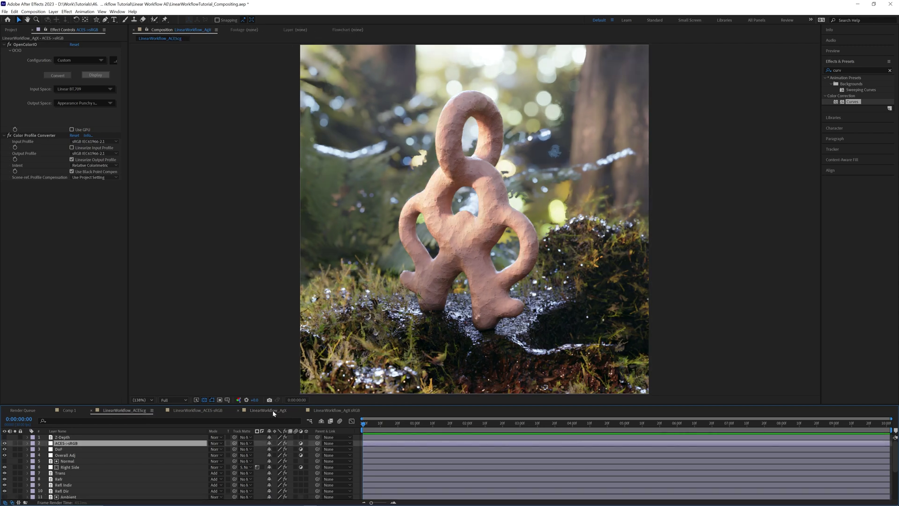
Step: Grade the Overall Adj layer to Exposure 0.70 and Gamma Correction 0.75
click(94, 454)
click(75, 74)
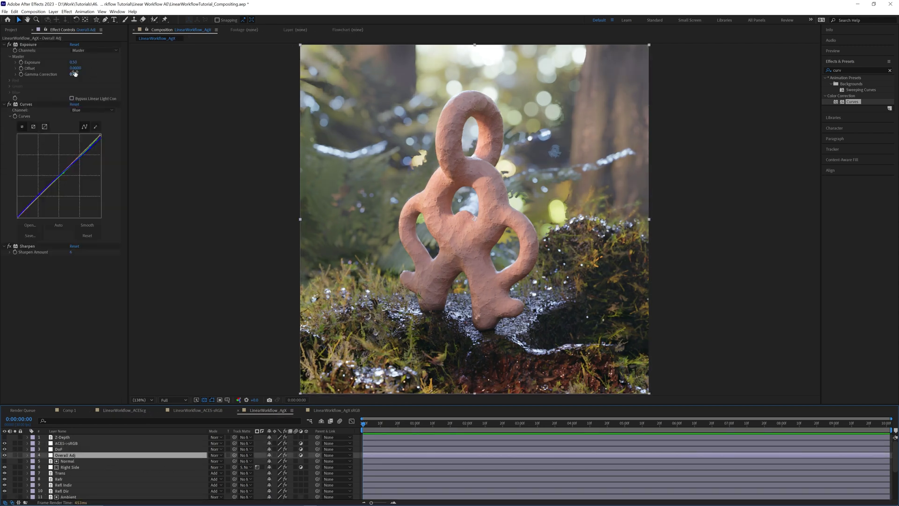
text(85)
key(Return)
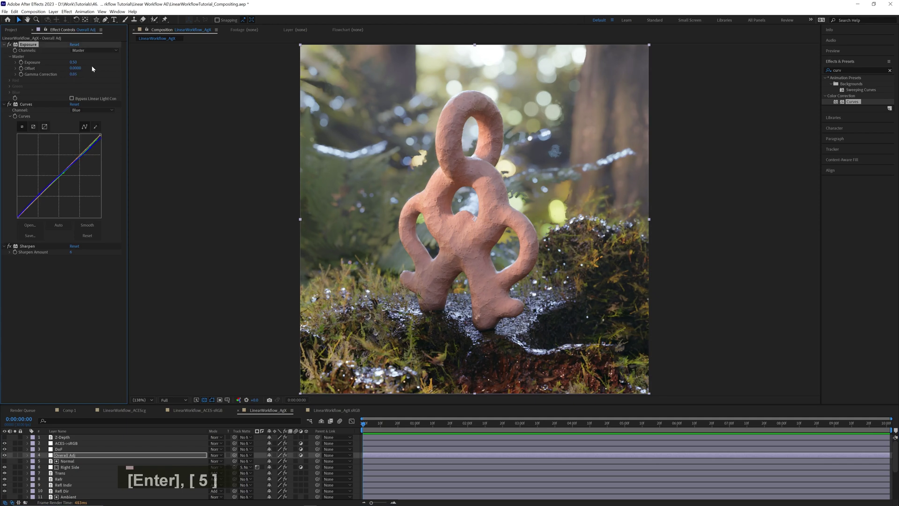
scroll(72, 488, down, 3)
click(68, 461)
scroll(70, 464, up, 3)
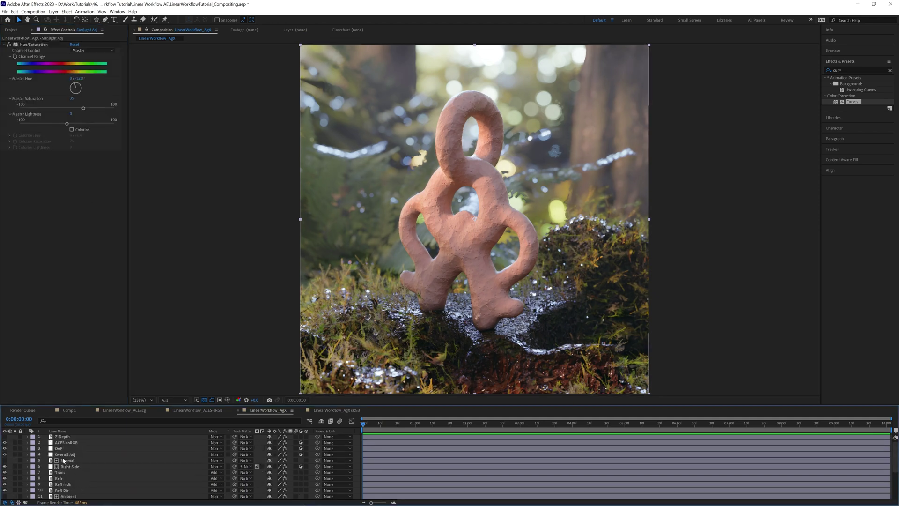
click(65, 454)
text(0.7)
key(Return)
text(0.75)
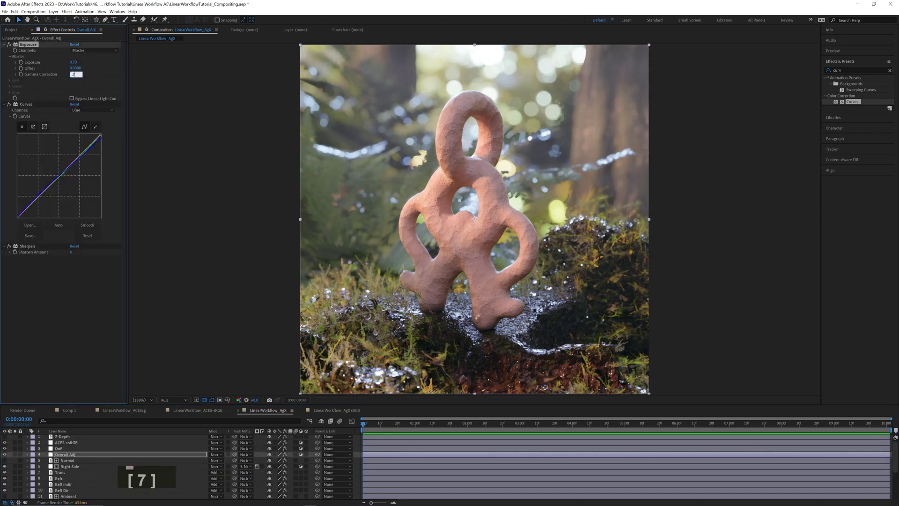
key(Return)
Step: Shift the Master Hue of the Sunlight Adj layer's Hue/Saturation slightly
click(124, 410)
click(273, 411)
click(73, 484)
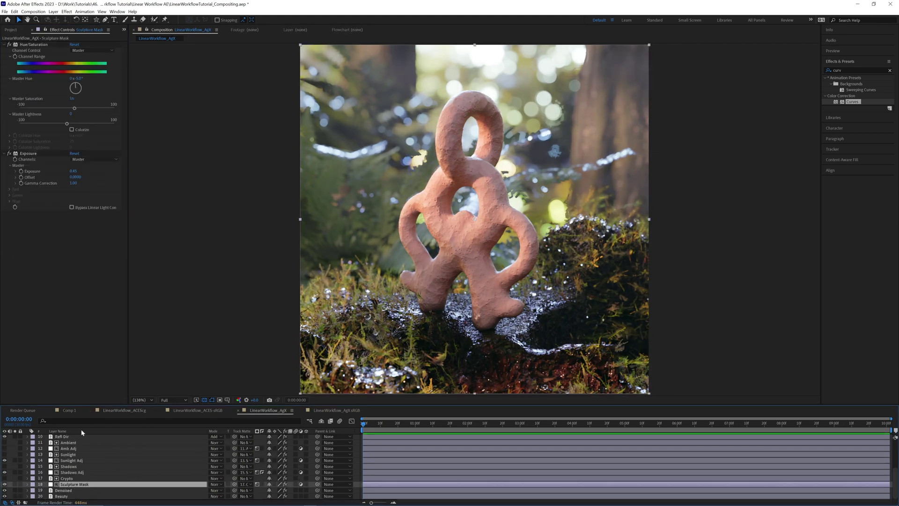
key(ctrl+Up)
key(ctrl+Up)
key(ctrl+Up)
key(ctrl+Up)
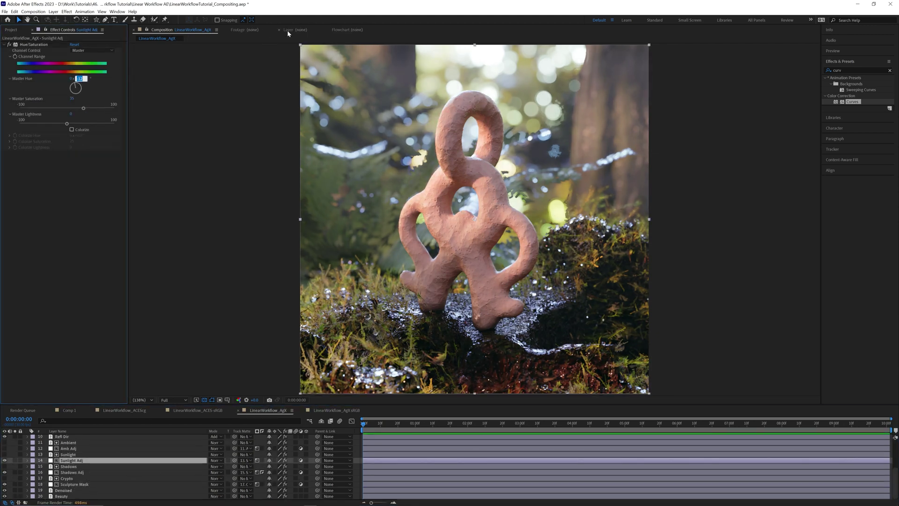
key(Return)
click(259, 412)
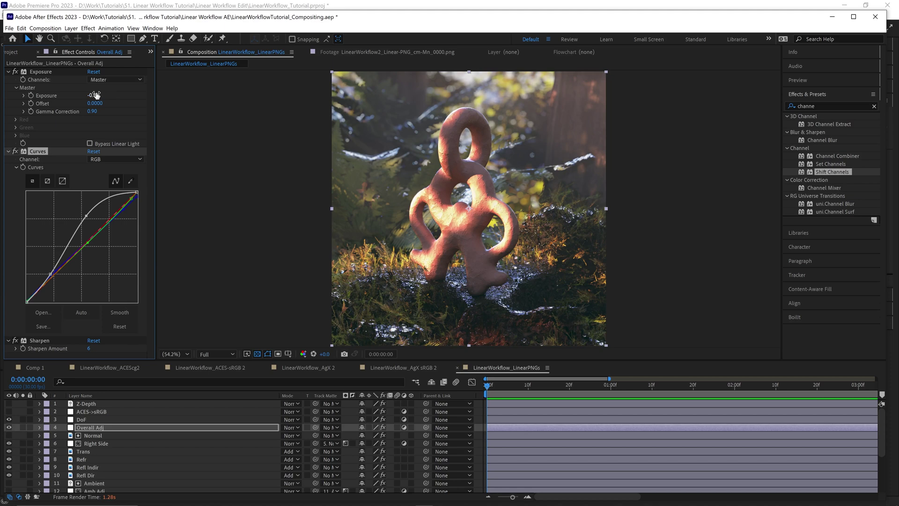
Step: Scrub the exposure up to about 1.19, then back down to 0.85
drag(96, 95, 201, 80)
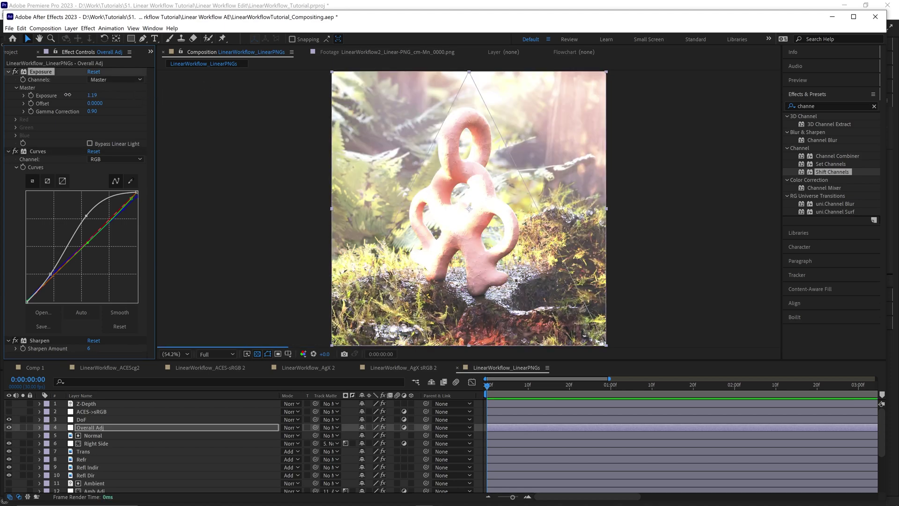
drag(68, 95, 55, 92)
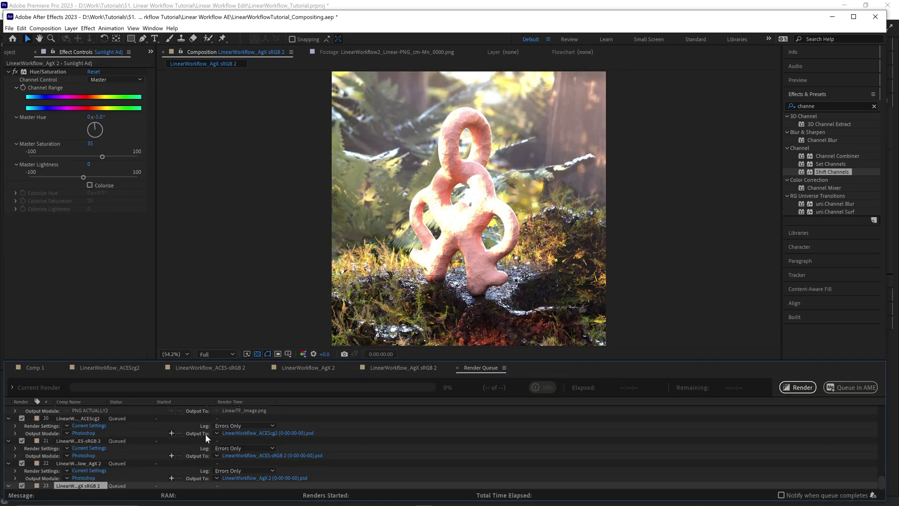
Step: Set render item 20 to JPEG Sequence with color management, and apply the JPEG template to item 21
click(83, 433)
click(218, 202)
click(221, 265)
click(401, 306)
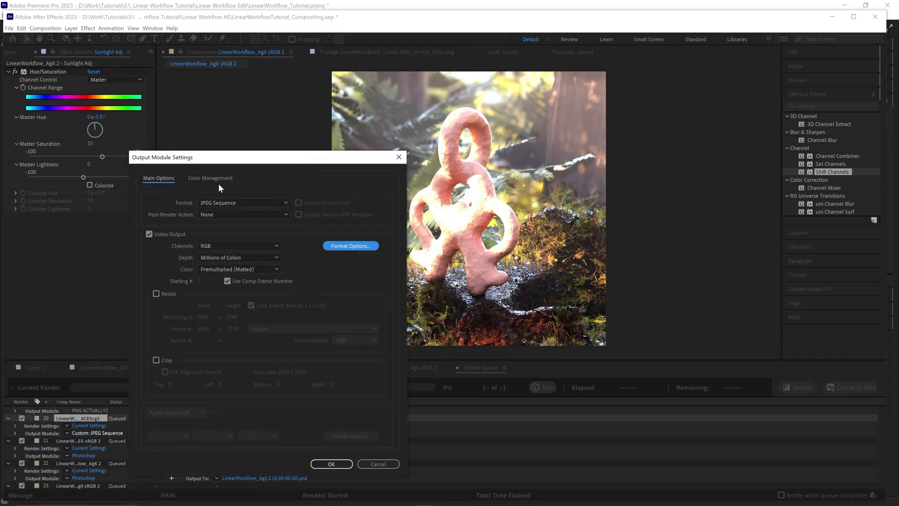
click(206, 178)
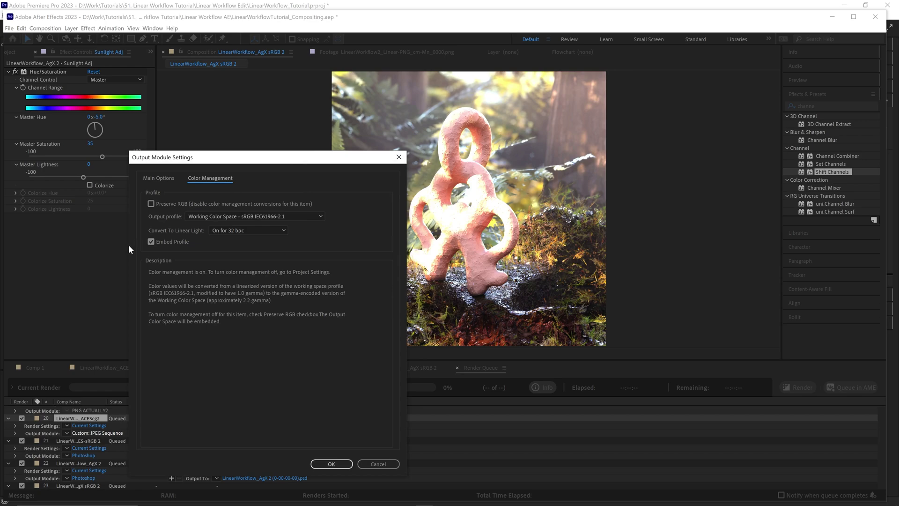
key(Return)
click(78, 441)
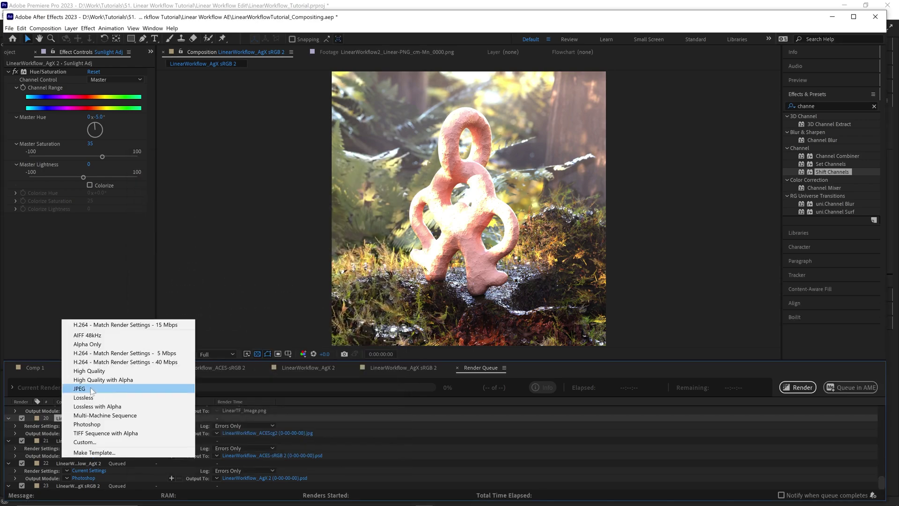
click(94, 389)
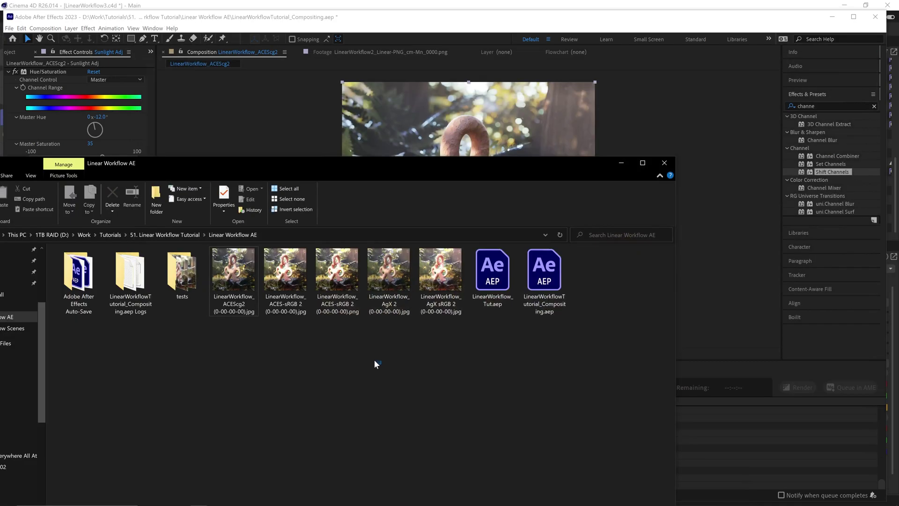
Step: Open the ACEScg2 JPEG in Photos and flip through the AgX 2 and AgX sRGB 2 images
double_click(246, 277)
key(Right)
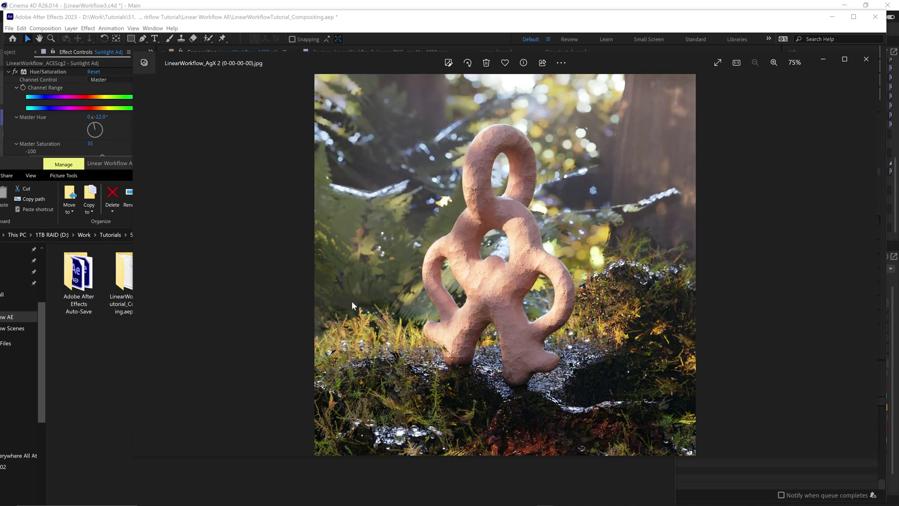
key(Right)
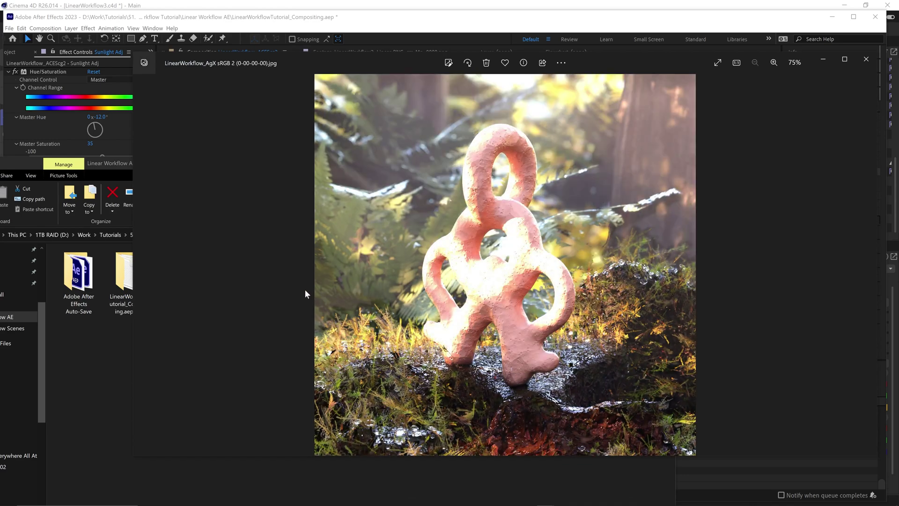
key(Left)
key(Right)
key(Left)
key(Left)
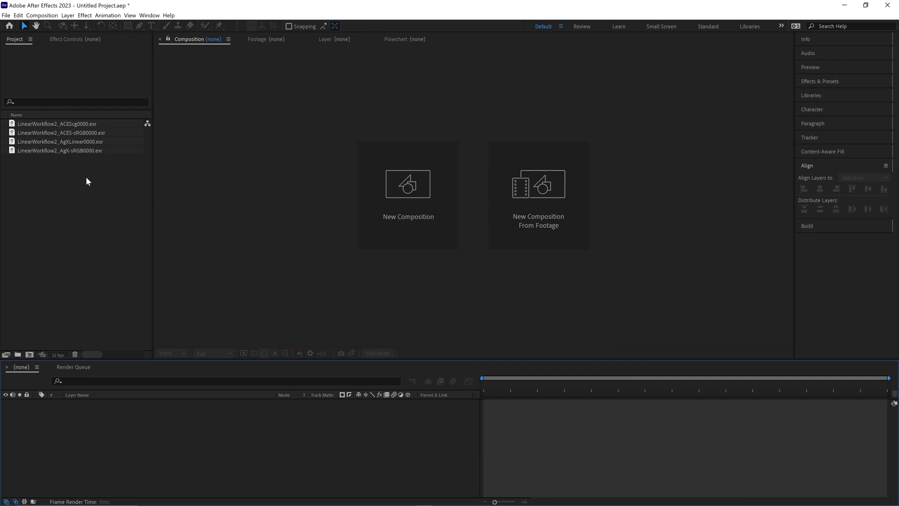
Step: Set the project's colour engine to OCIO with the ACES 1.2 configuration
click(58, 355)
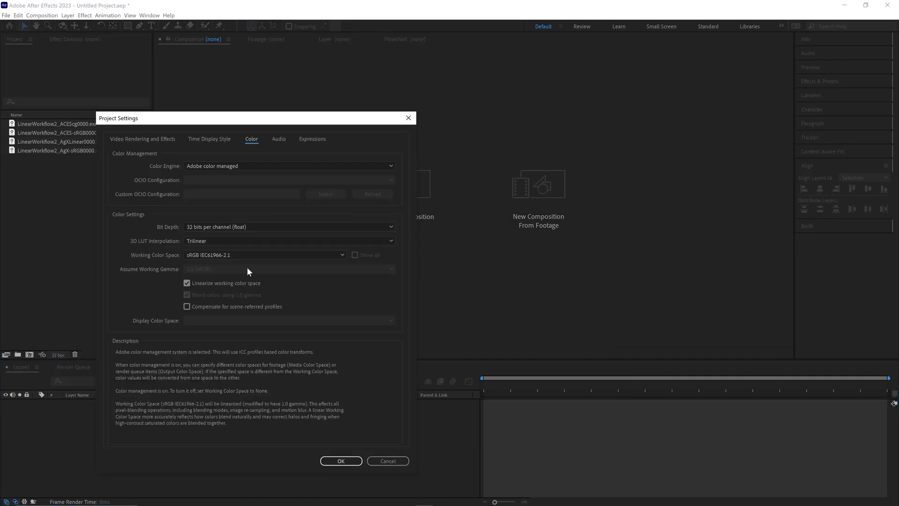
click(209, 165)
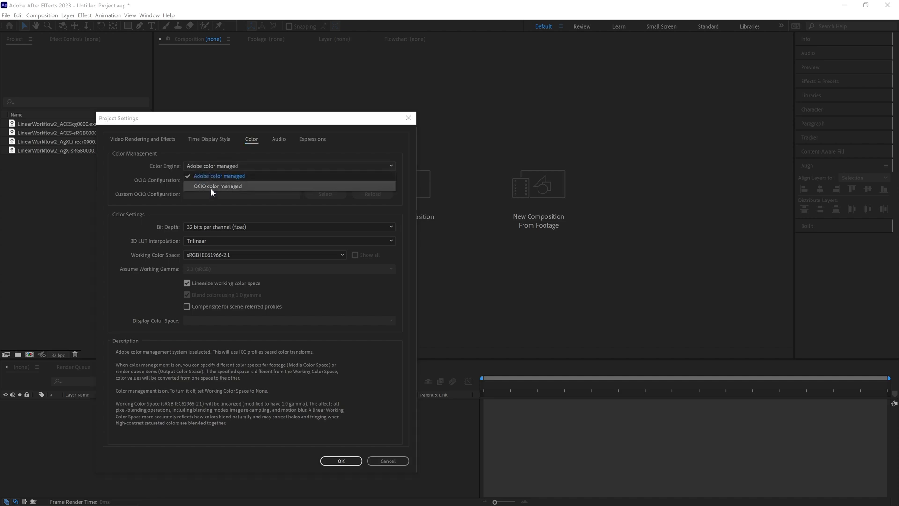
click(211, 188)
click(337, 198)
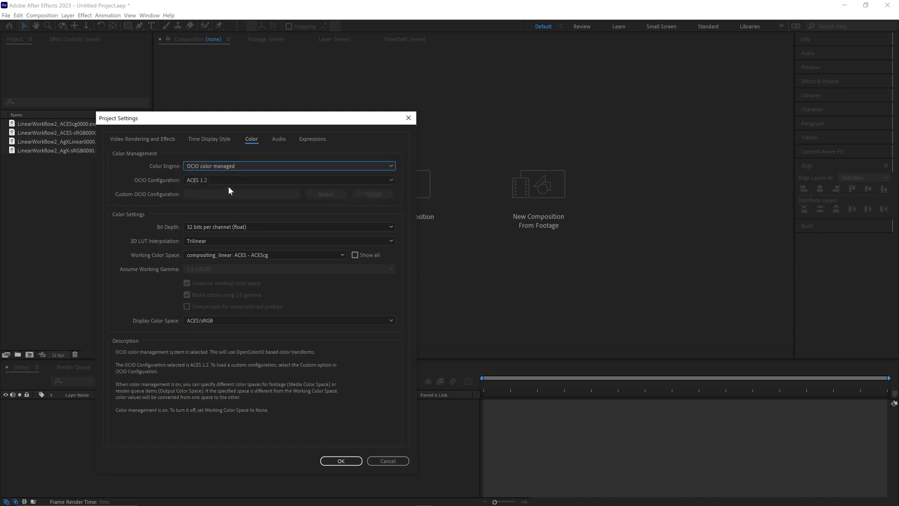
click(202, 181)
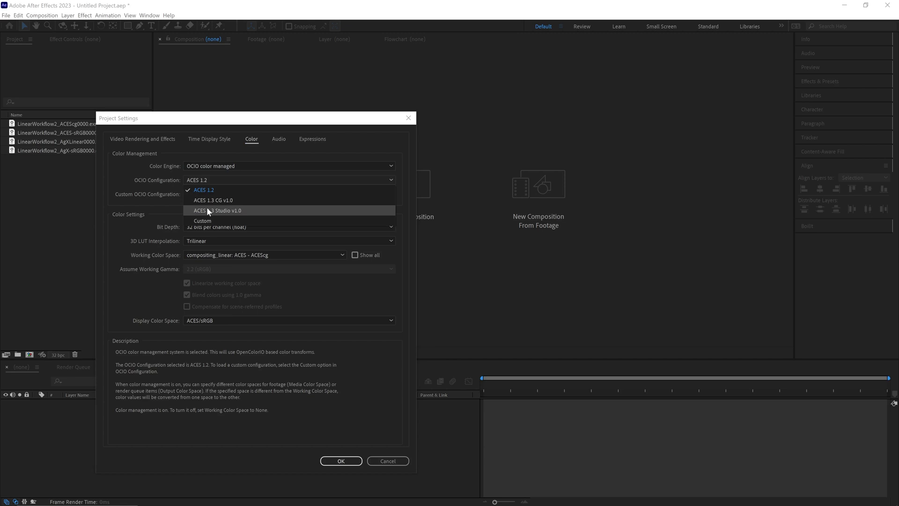
click(202, 180)
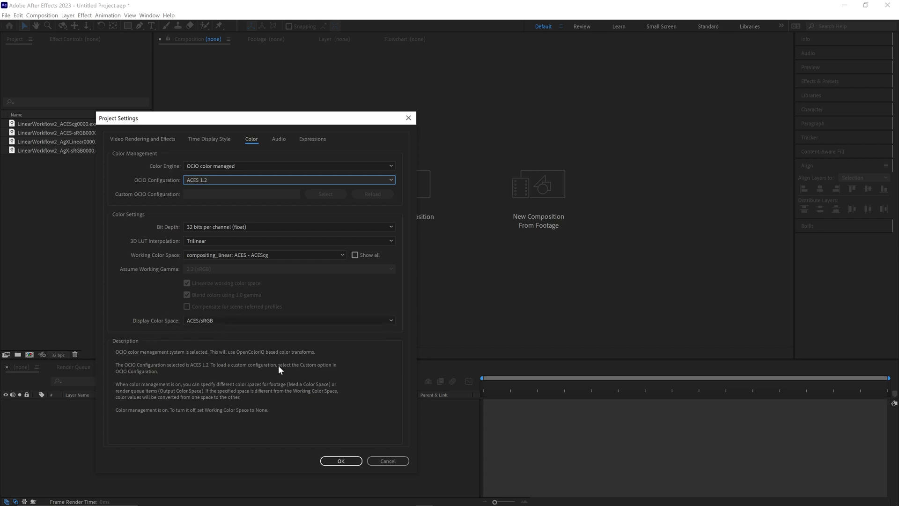
Step: Create a comp from the ACEScg render and extract its Beauty pass with EXtractoR
click(343, 462)
right_click(65, 123)
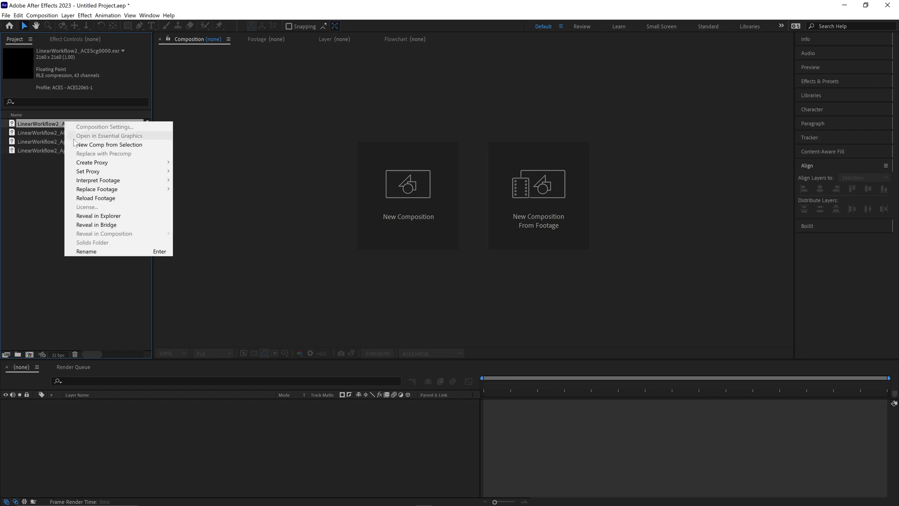
click(77, 145)
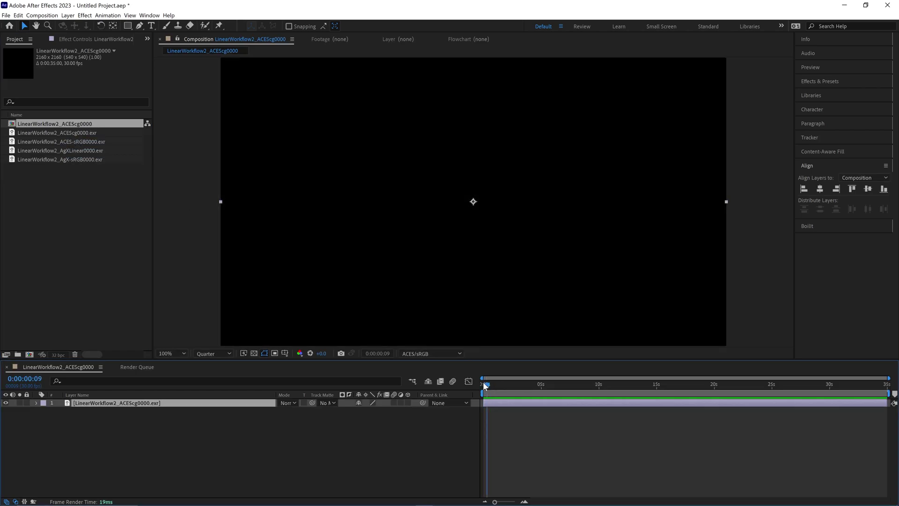
click(820, 84)
double_click(831, 119)
click(98, 96)
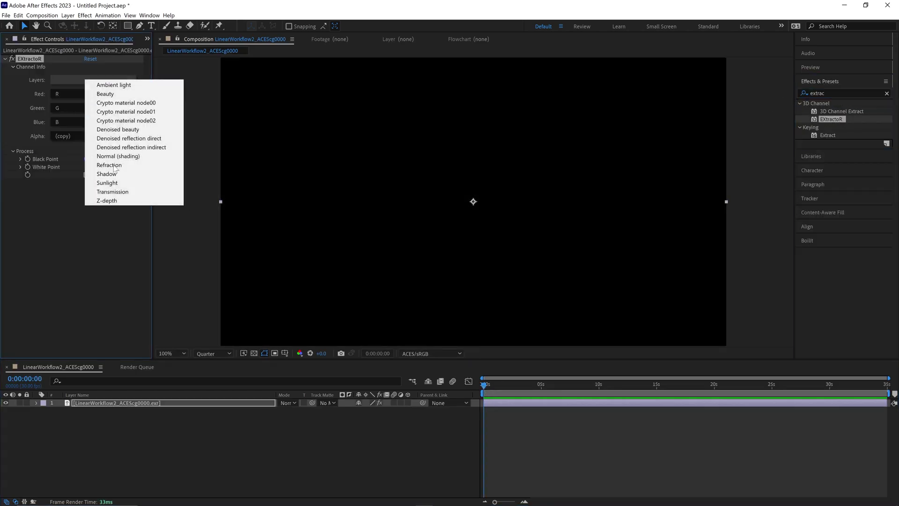
click(124, 105)
scroll(454, 297, down, 2)
click(213, 354)
click(206, 374)
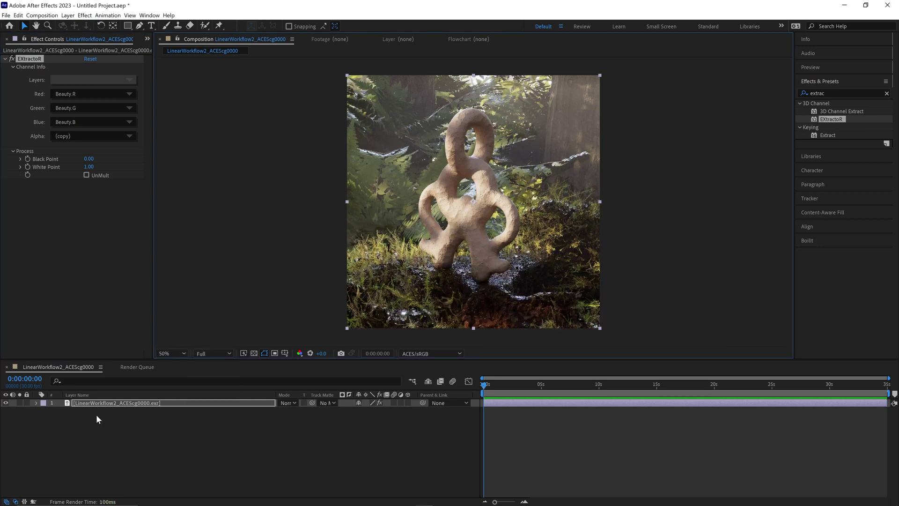
Step: Duplicate the render layer as a Z-depth pass and add an FL Depth Of Field adjustment layer
key(ctrl+d)
click(94, 79)
click(89, 203)
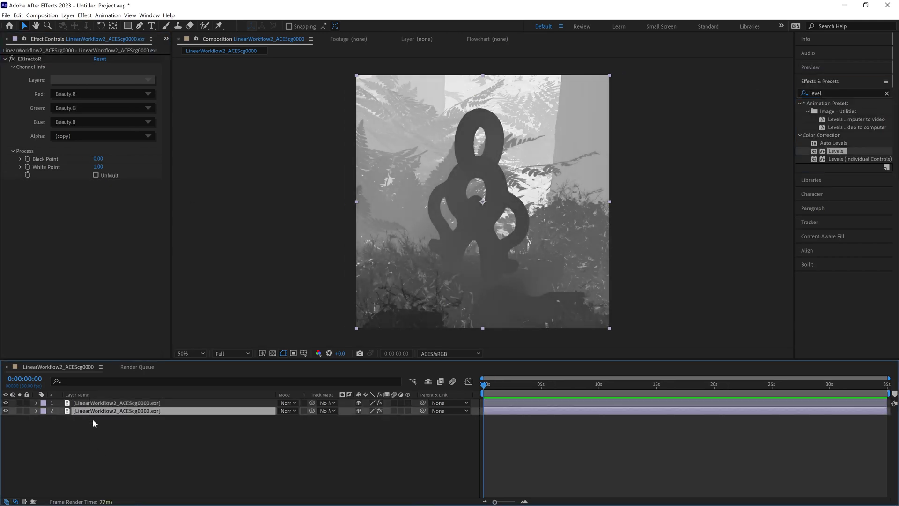
key(ctrl+alt+y)
text(depth)
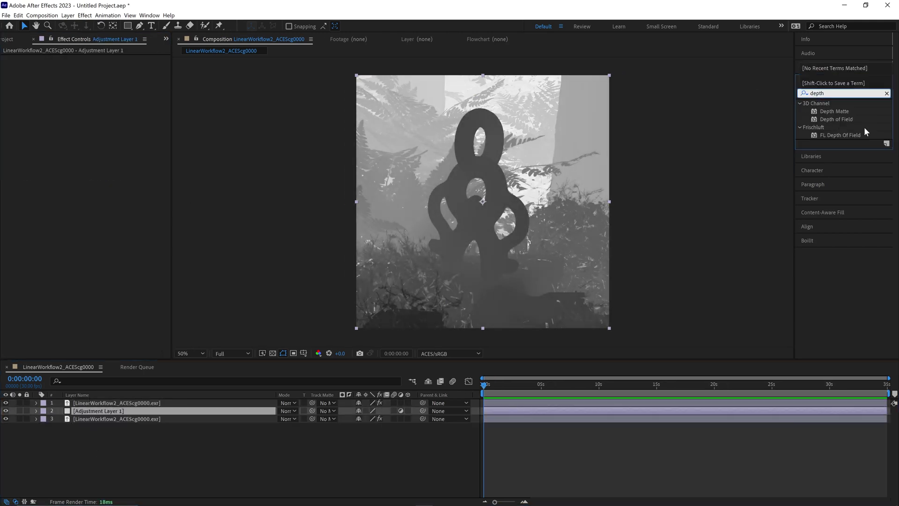
double_click(843, 135)
Step: Hide the Z-depth layer, set focal point to 219, and use normal blur at about 43.7 radius
click(5, 403)
click(126, 66)
click(117, 126)
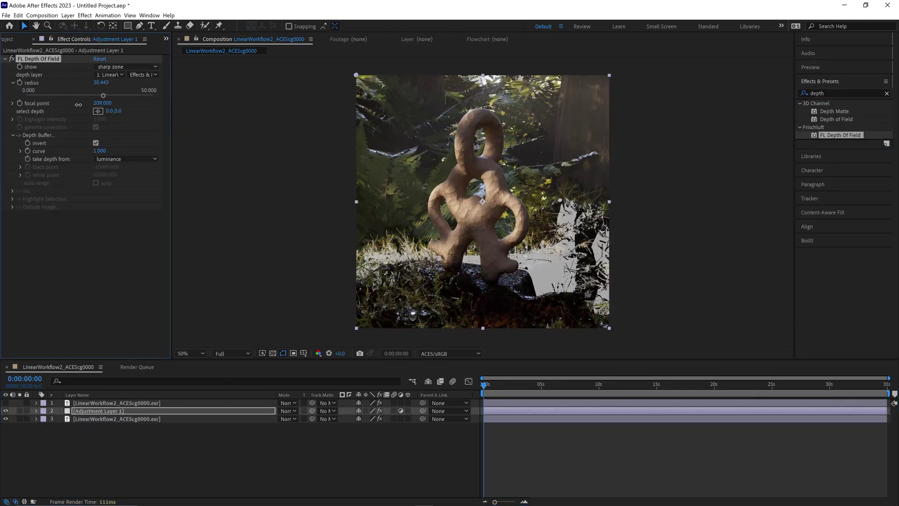
drag(78, 104, 83, 105)
click(127, 66)
click(116, 75)
click(119, 96)
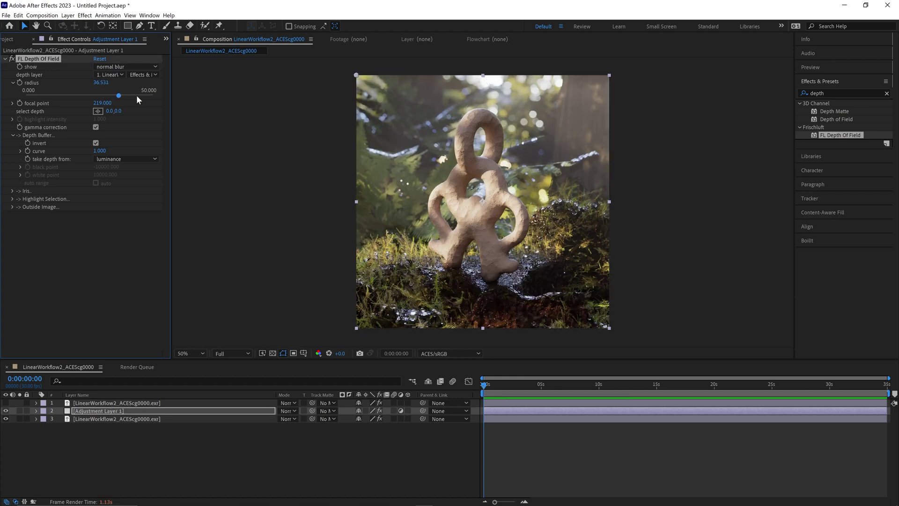
click(137, 96)
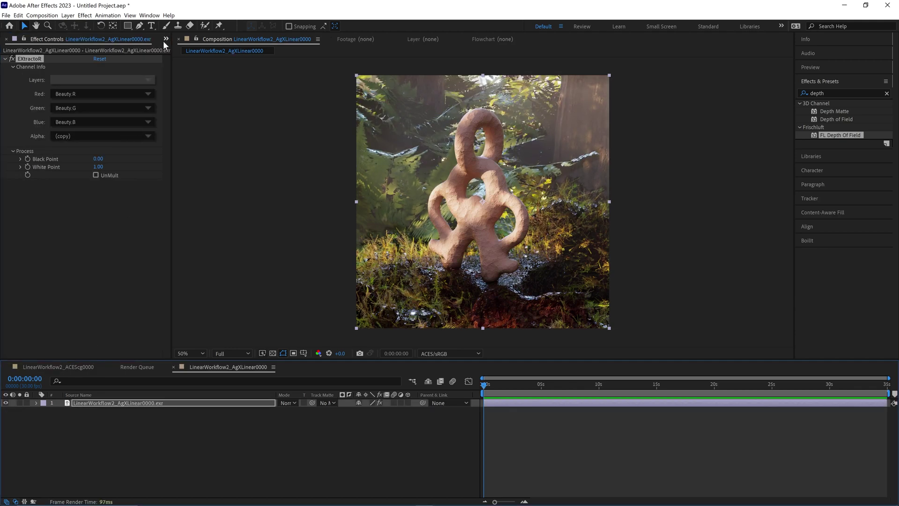
Step: Switch to the AgX comp and open the project colour settings beside it
click(165, 39)
click(167, 49)
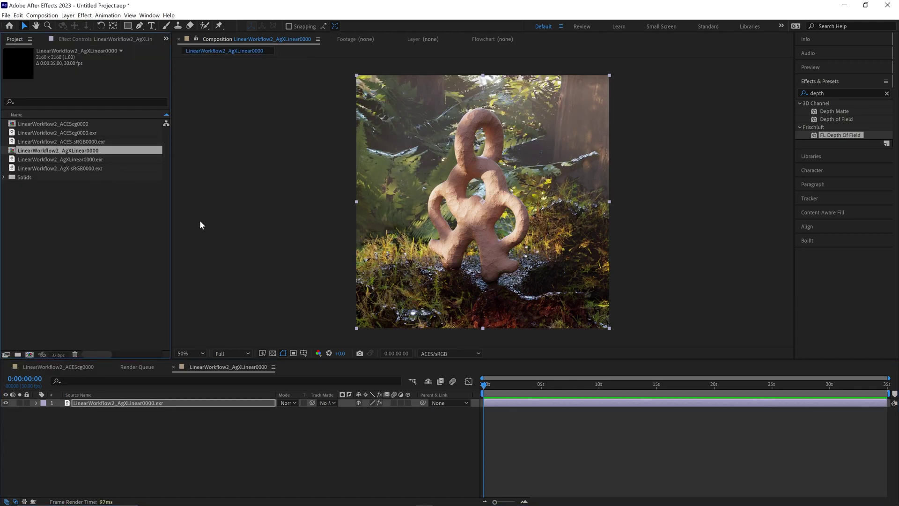
click(62, 355)
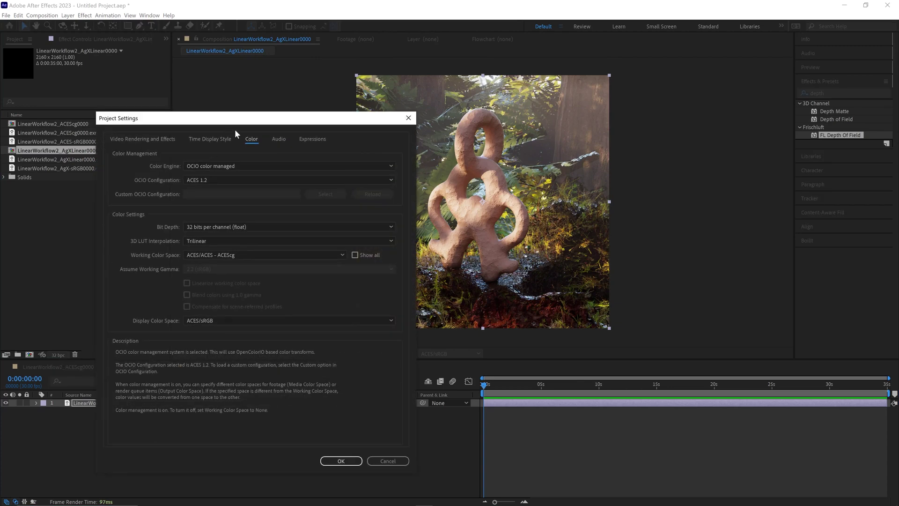
drag(151, 121, 86, 122)
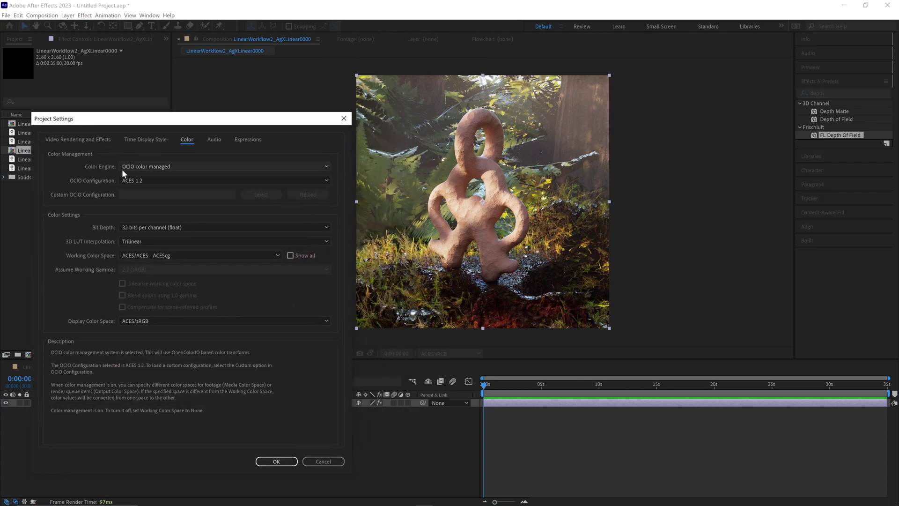
Step: Load the custom AgX config.ocio under OCIO management with sRGB/Appearance Punchy display
click(129, 164)
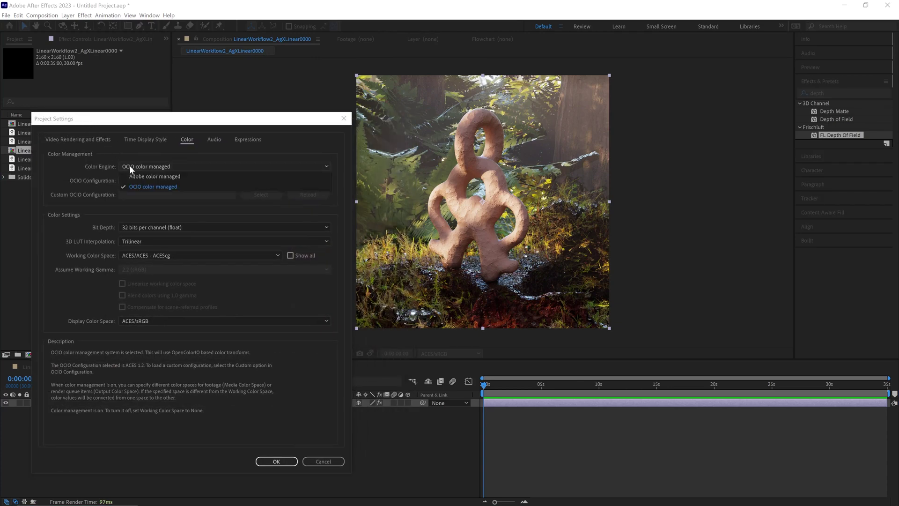
click(129, 165)
click(137, 180)
click(139, 220)
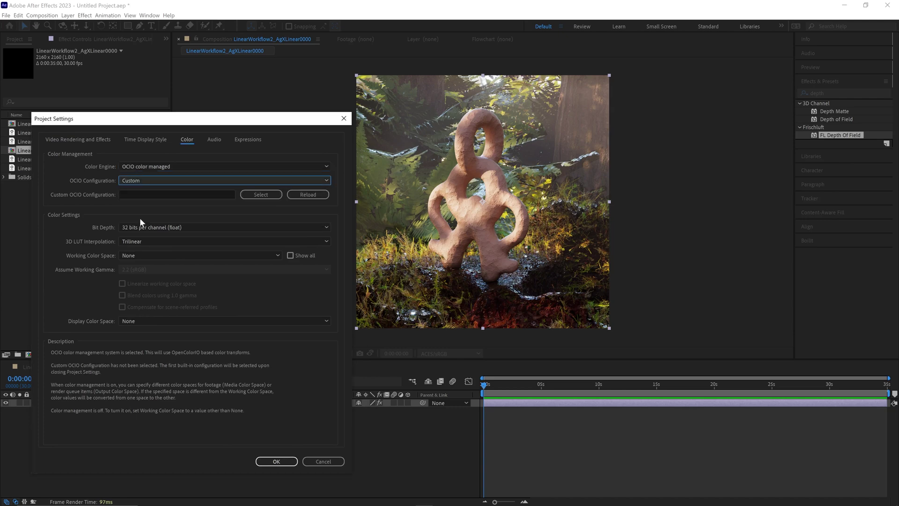
click(249, 198)
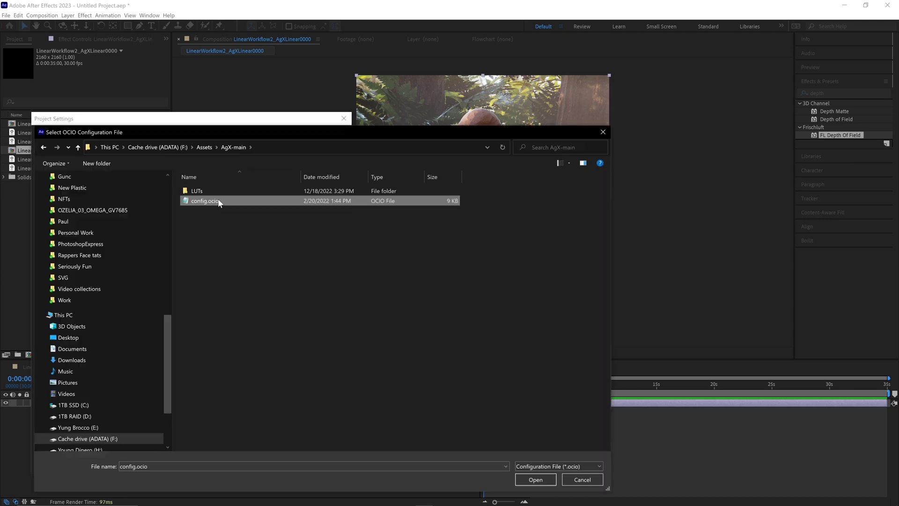
double_click(218, 200)
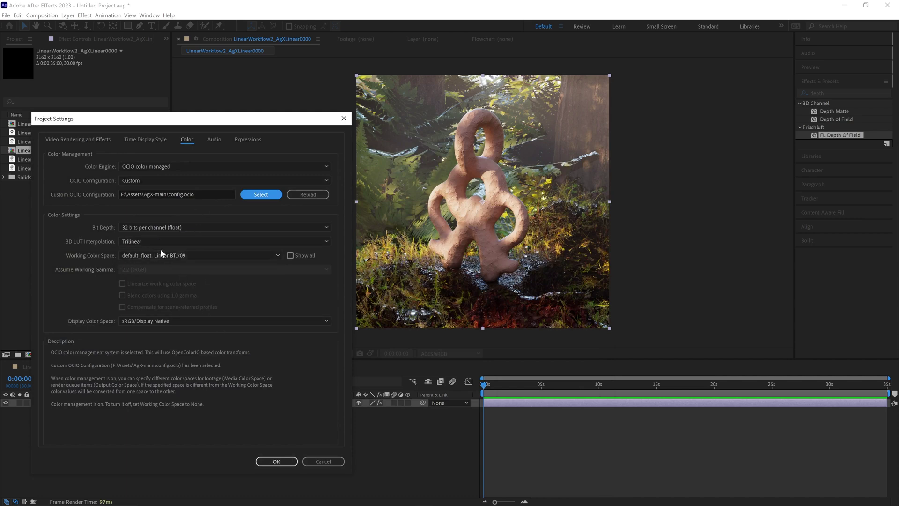
click(156, 320)
click(160, 374)
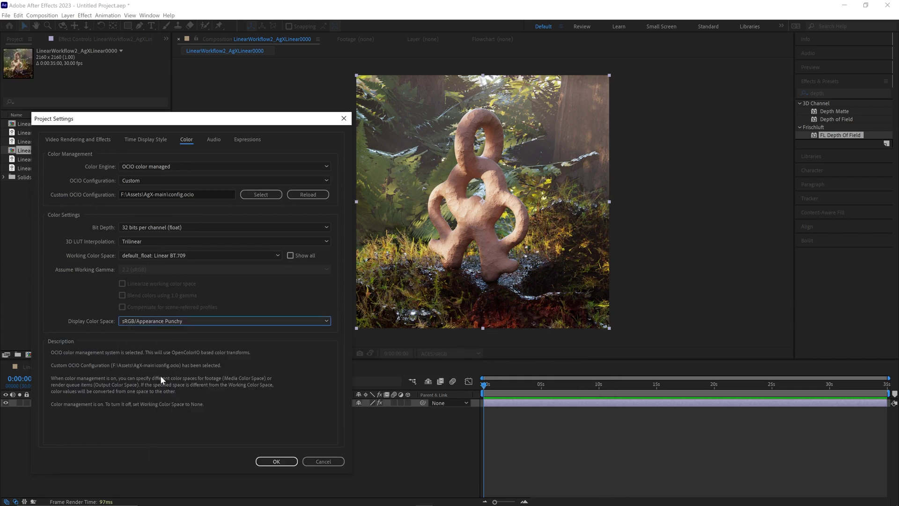
click(276, 462)
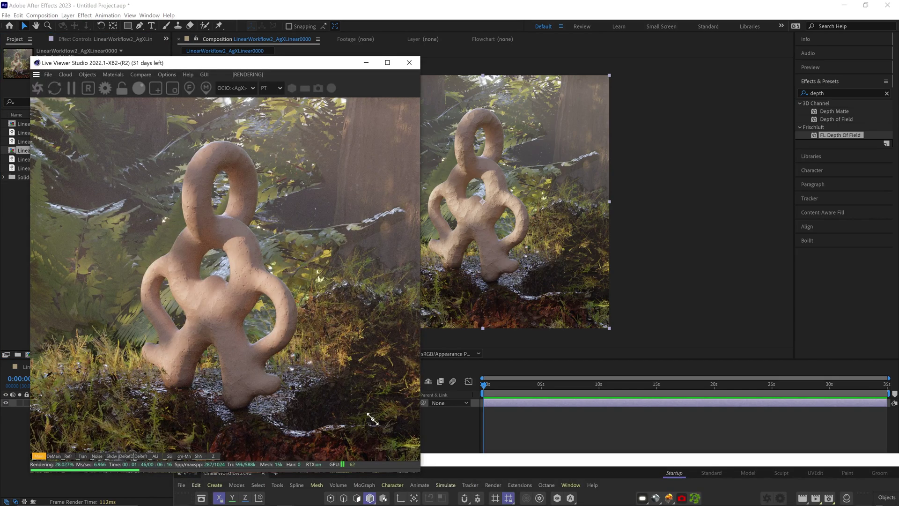
Step: Shrink the Live Viewer, bring After Effects forward, and compare the ACEScg and AgX comps
drag(307, 471, 307, 358)
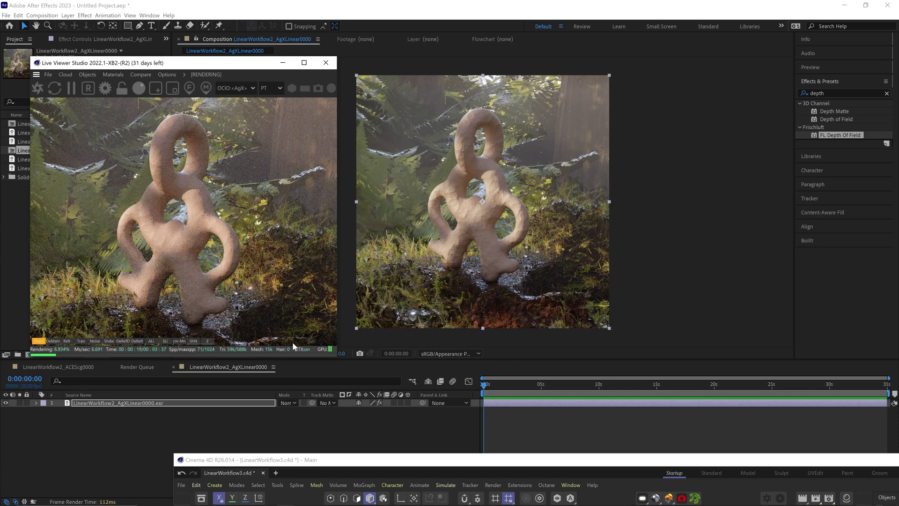
click(424, 499)
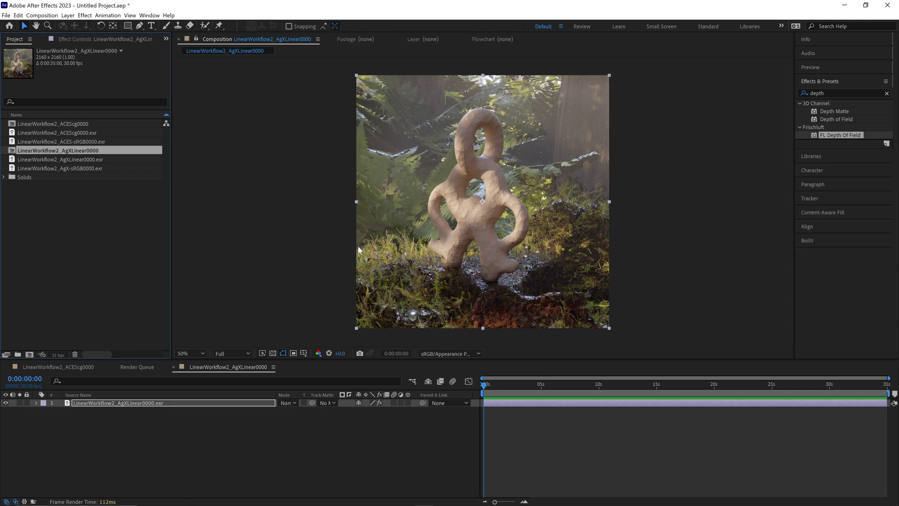
click(85, 364)
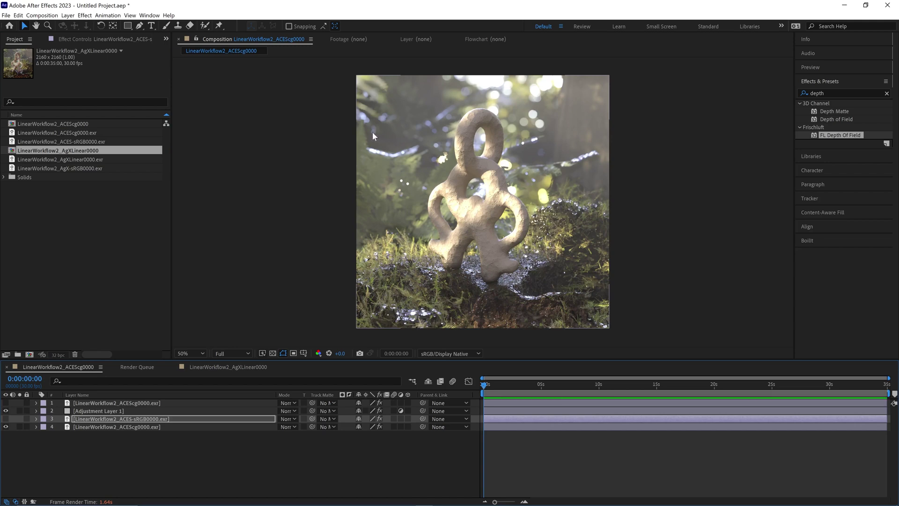
click(199, 367)
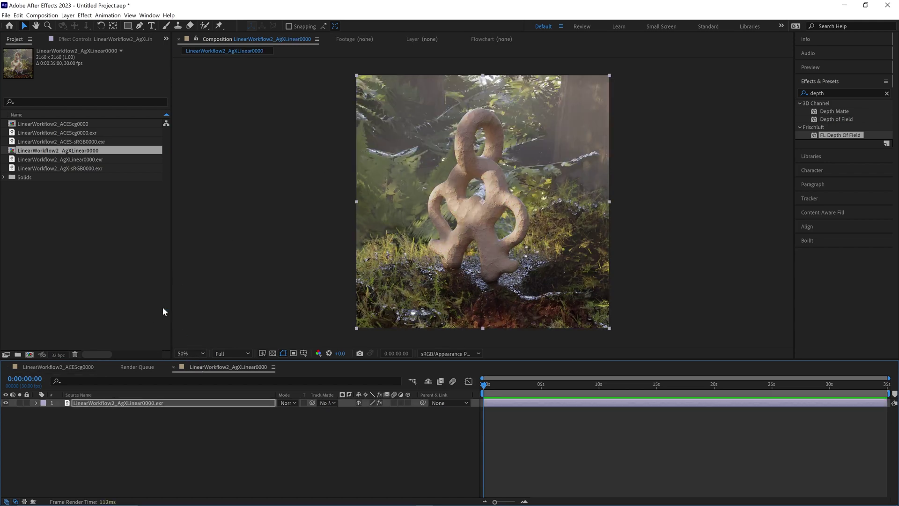
Step: Select the ACEScg top layer, then the AgX Beauty 2 layer and reveal its opacity
click(58, 367)
click(113, 403)
click(199, 367)
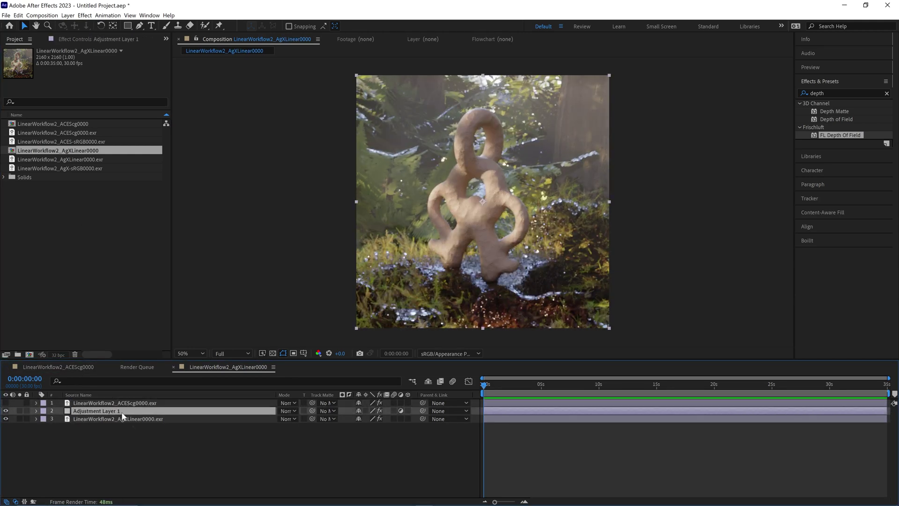
click(126, 418)
key(t)
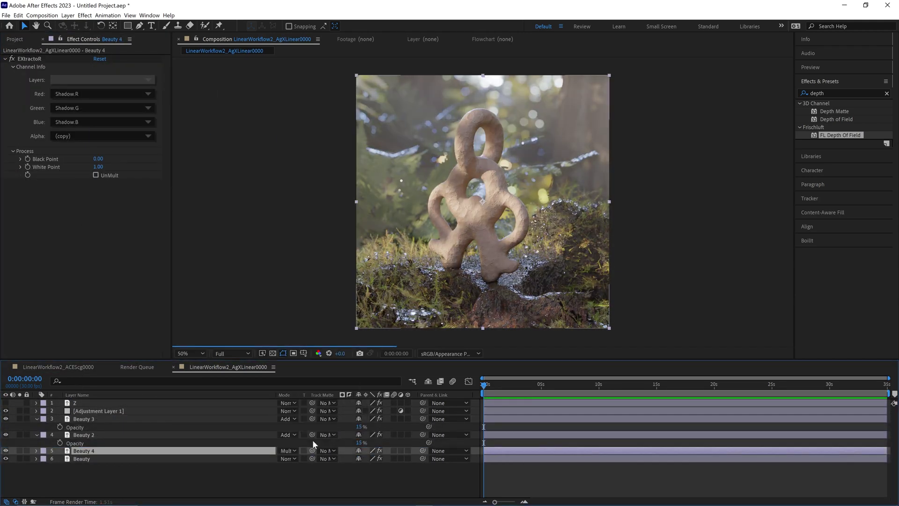
Step: Assign render passes to the AgX pass layers and open the Cryptomatte output options
click(106, 80)
click(144, 142)
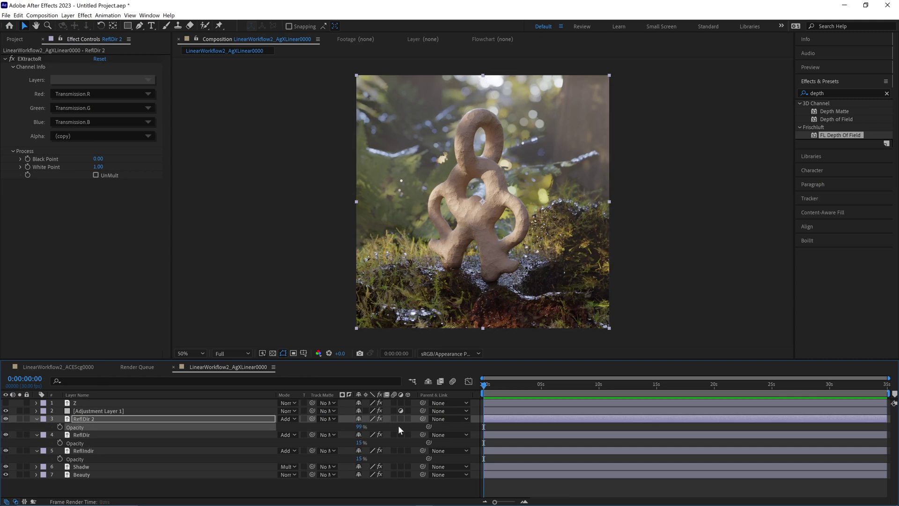
click(89, 83)
click(110, 114)
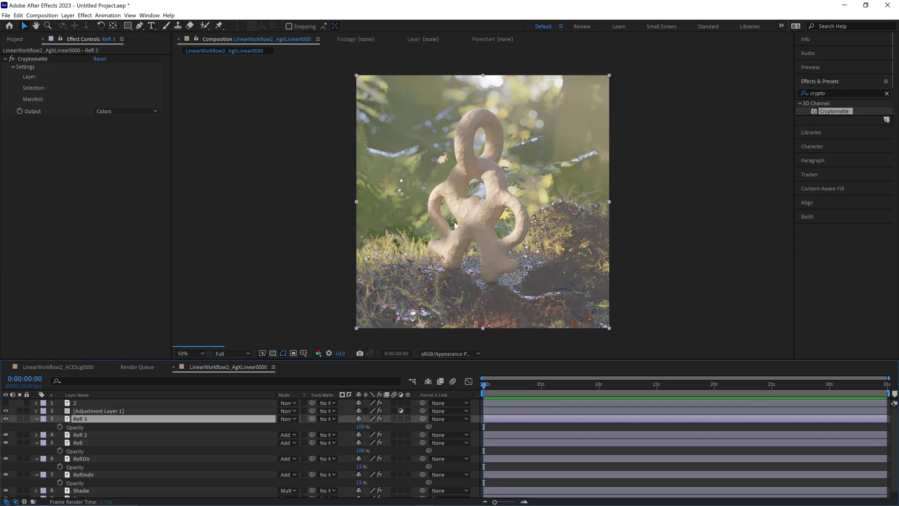
click(124, 111)
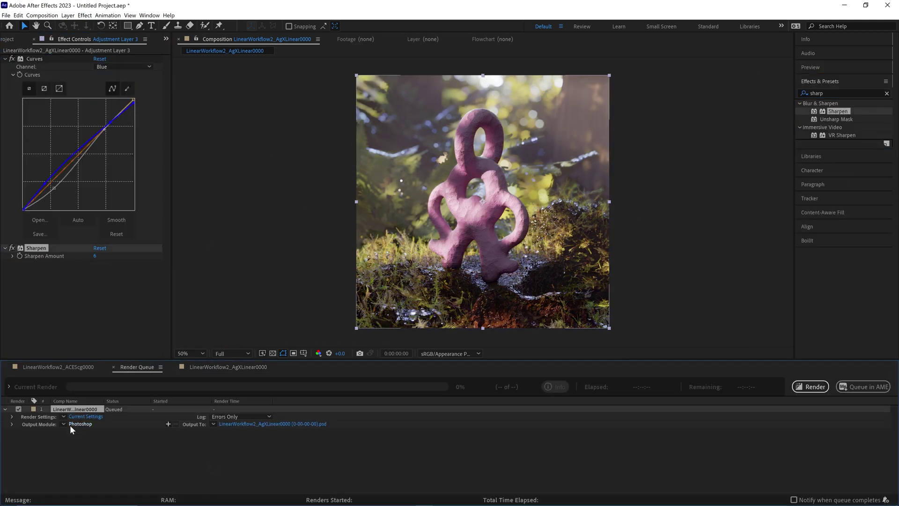
Step: Set the queued AgX output to JPEG Sequence with Appearance Punchy sRGB colour space
click(80, 424)
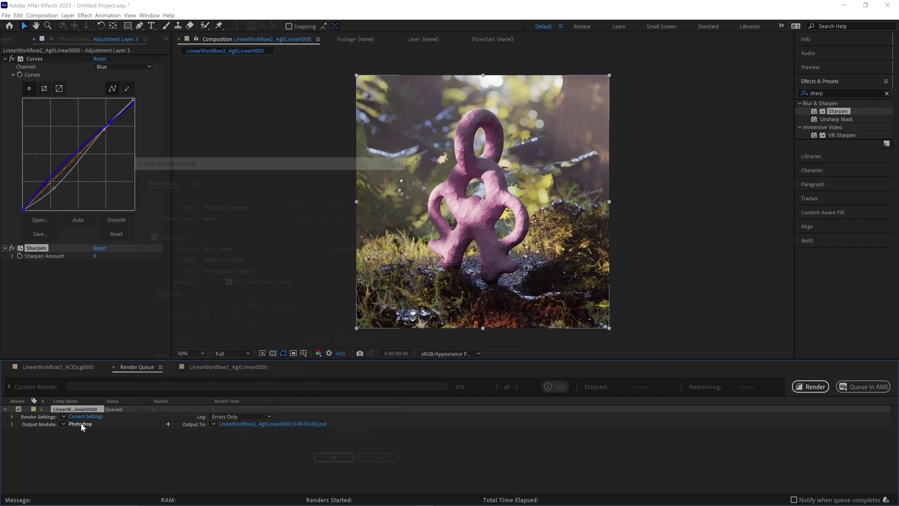
click(224, 204)
click(232, 260)
click(194, 178)
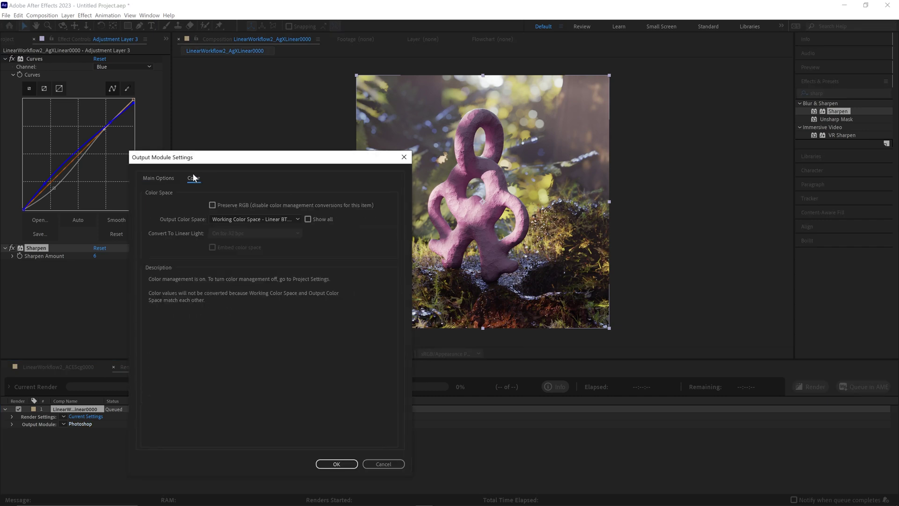
click(236, 219)
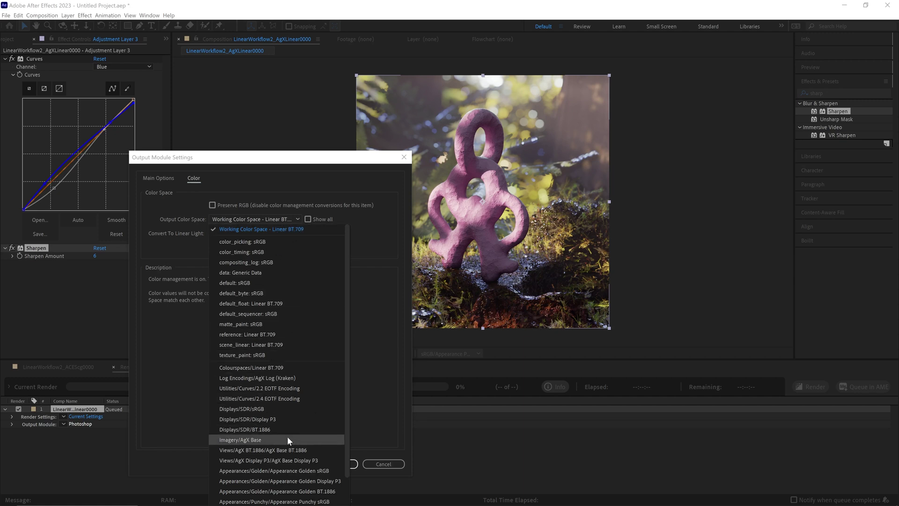
scroll(281, 414, down, 1)
click(281, 460)
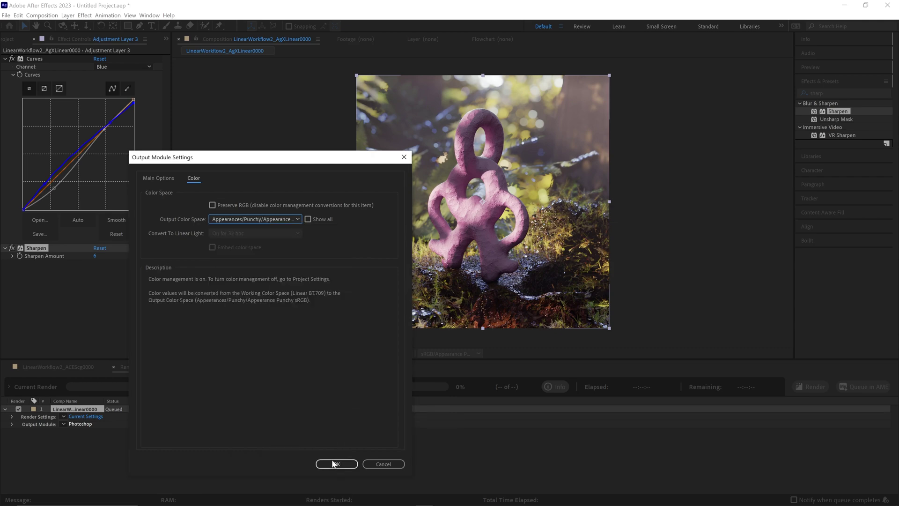
click(335, 464)
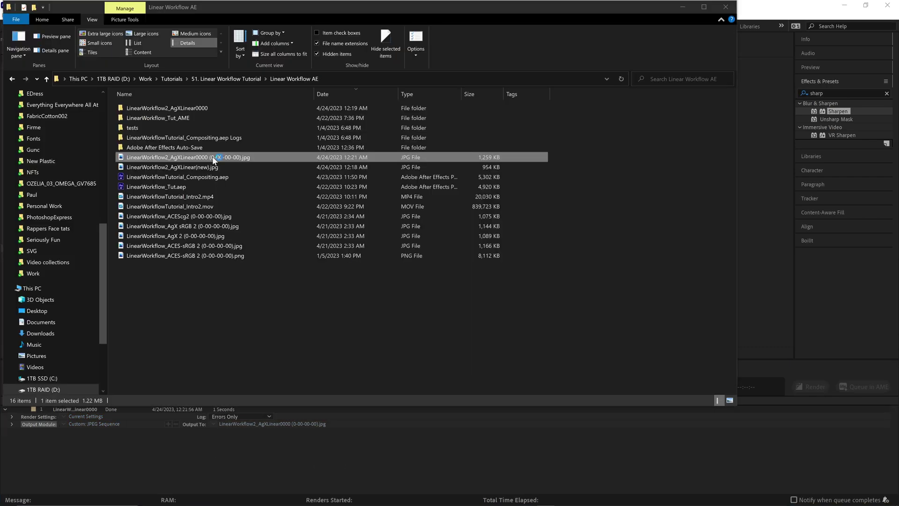
Step: Render the AgX comp and place the resulting JPEG viewer beside the composition
key(Return)
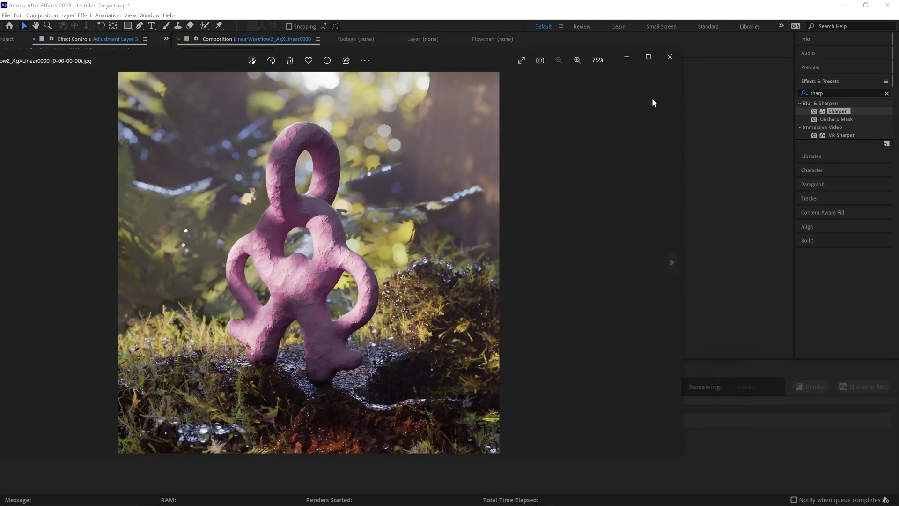
drag(684, 121, 384, 121)
mouse_move(253, 60)
mouse_down()
mouse_move(198, 61)
mouse_move(261, 66)
mouse_up()
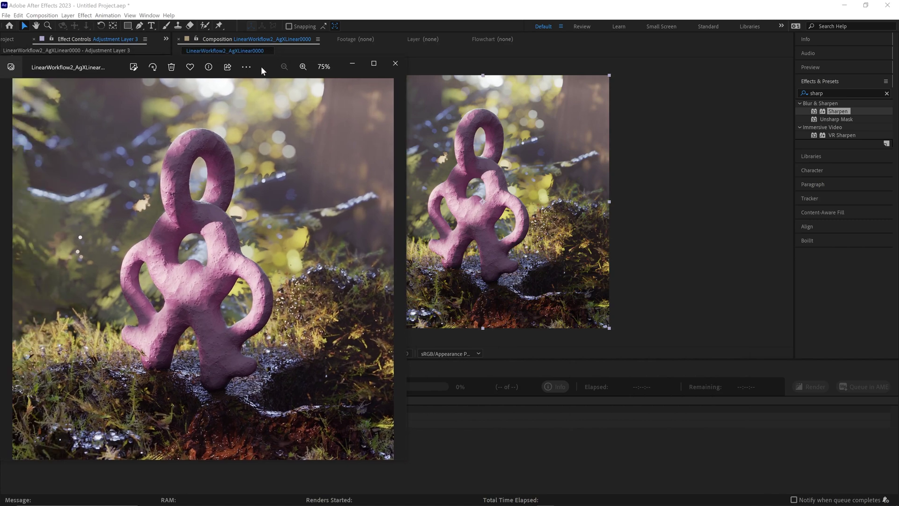
Step: Restack the ACEScg layers and give its JPEG output module the Output - sRGB colour space
click(63, 358)
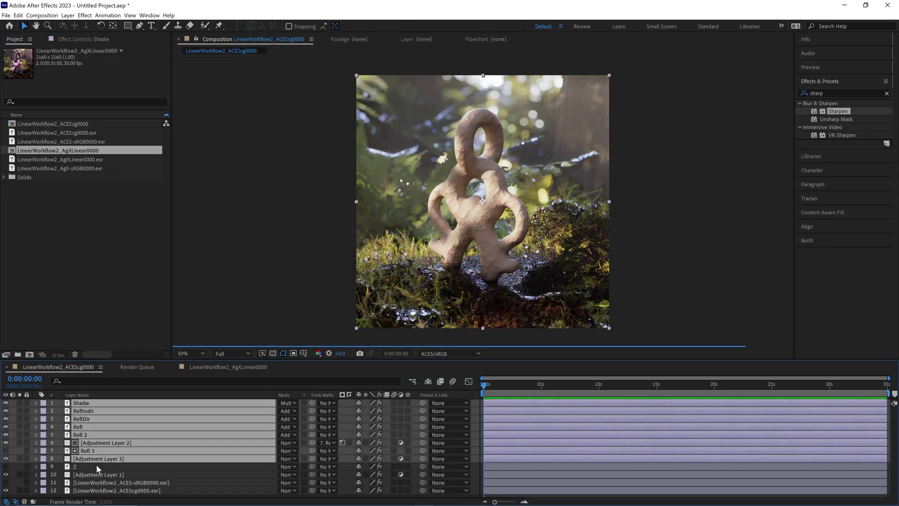
key(ctrl+z)
key(ctrl+z)
key(ctrl+z)
key(ctrl+z)
key(ctrl+z)
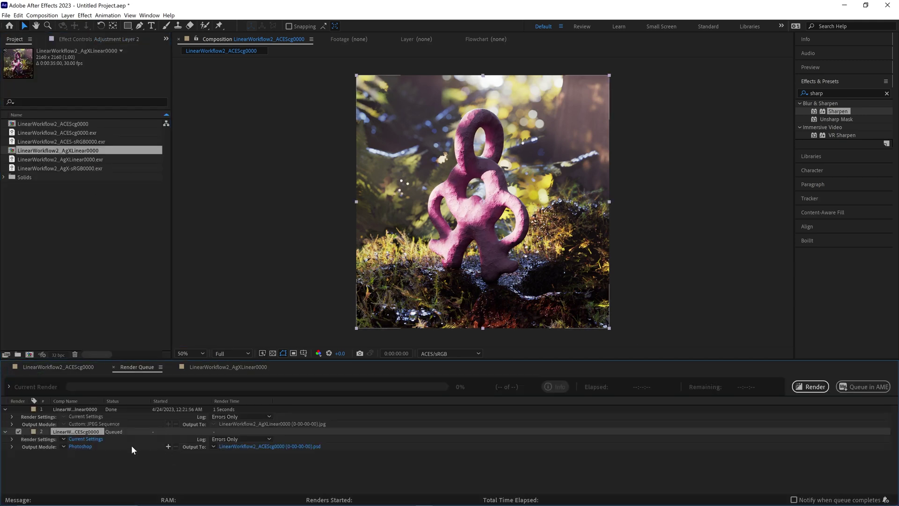
click(131, 445)
click(105, 383)
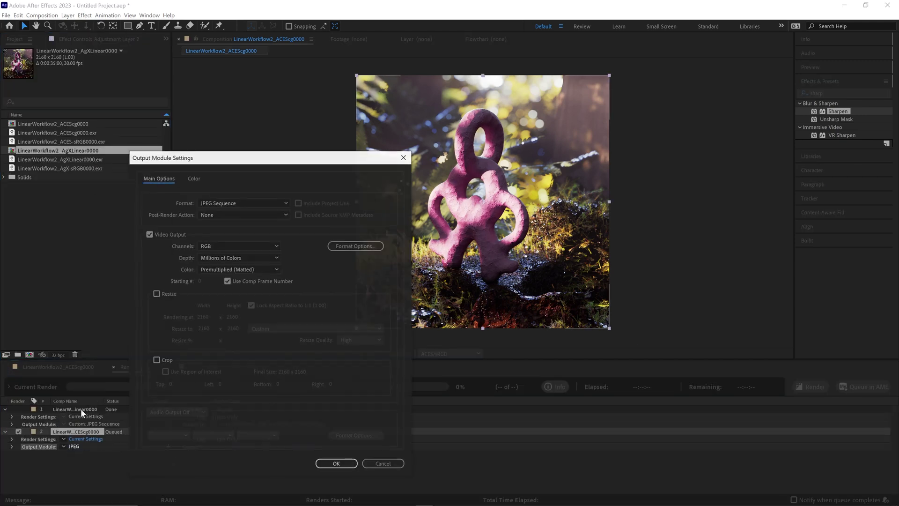
click(191, 177)
click(235, 218)
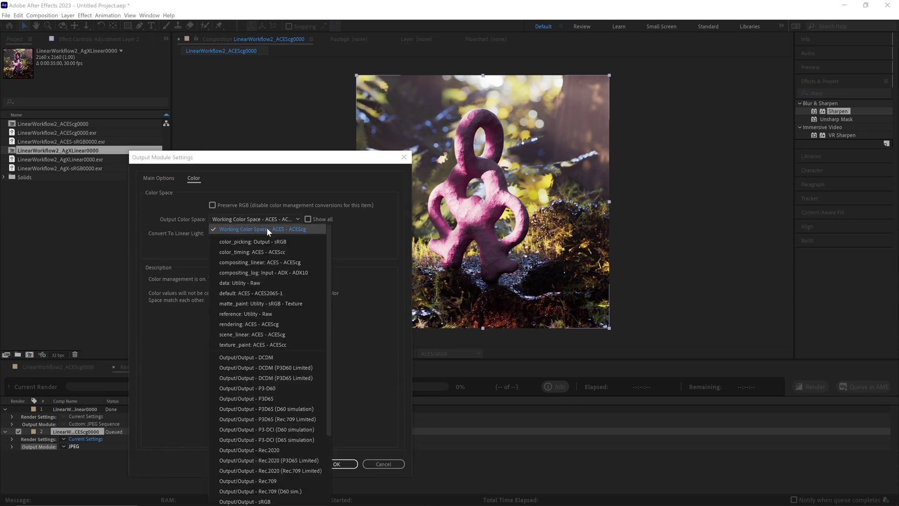
click(263, 502)
Step: Confirm the Output - sRGB settings and fit the ACEScg JPEG viewer beside After Effects
click(336, 464)
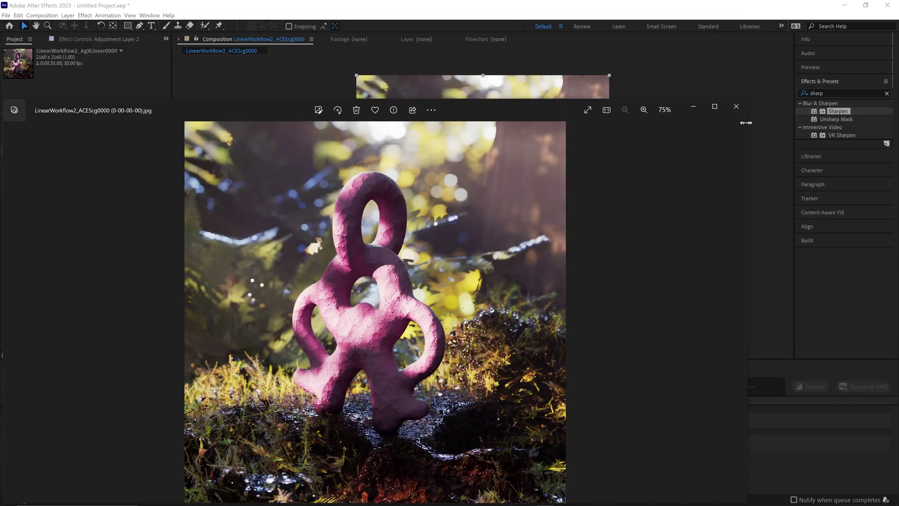
drag(746, 123, 272, 170)
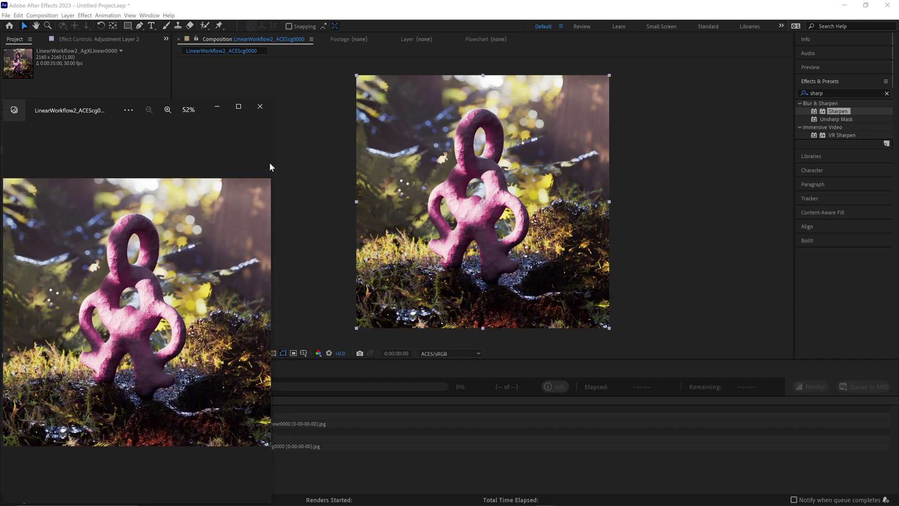
Step: Create a new output module template using the JPEG Sequence format
click(281, 169)
click(65, 490)
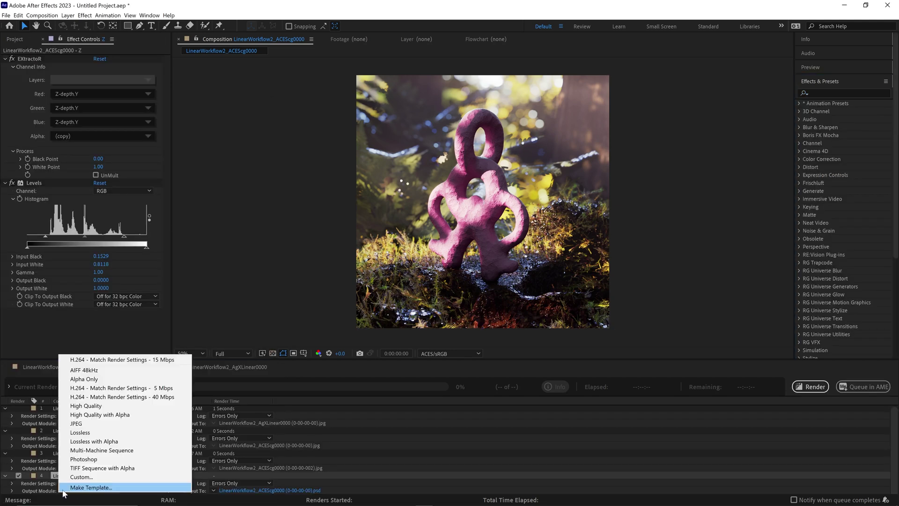
click(89, 488)
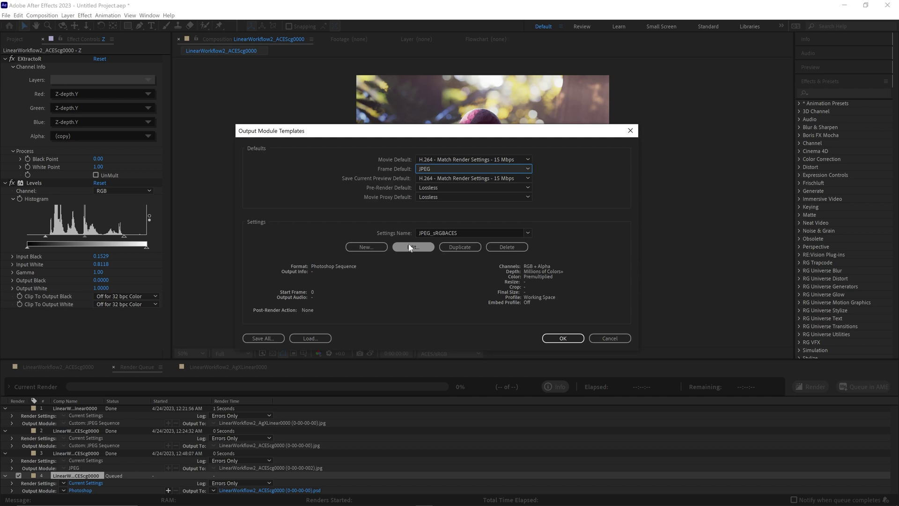
click(410, 247)
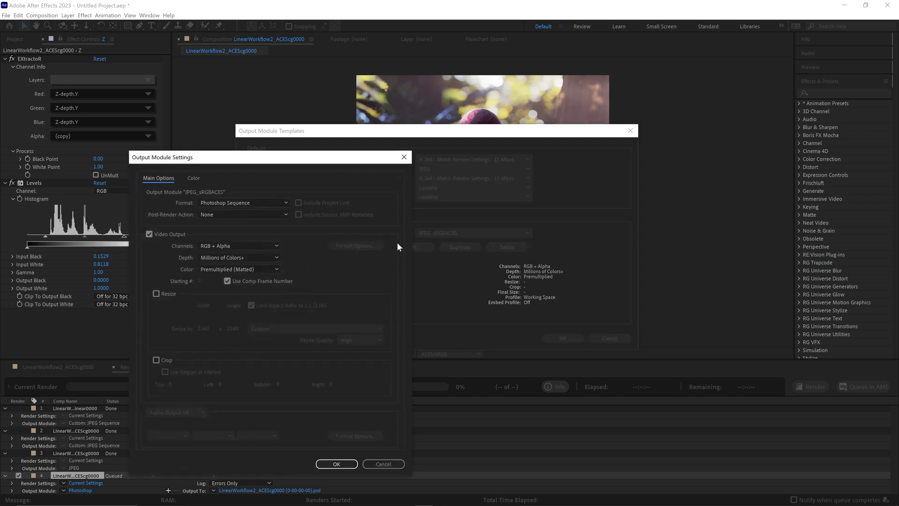
click(216, 203)
click(207, 199)
Step: Set the template's colour to Output - sRGB, save it as JPEG_sRGB_ACES, and review it
click(194, 177)
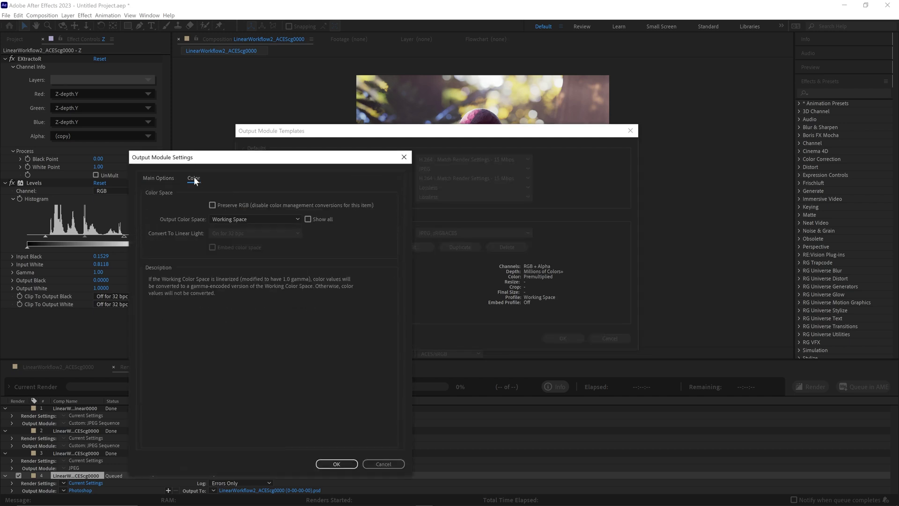
click(246, 219)
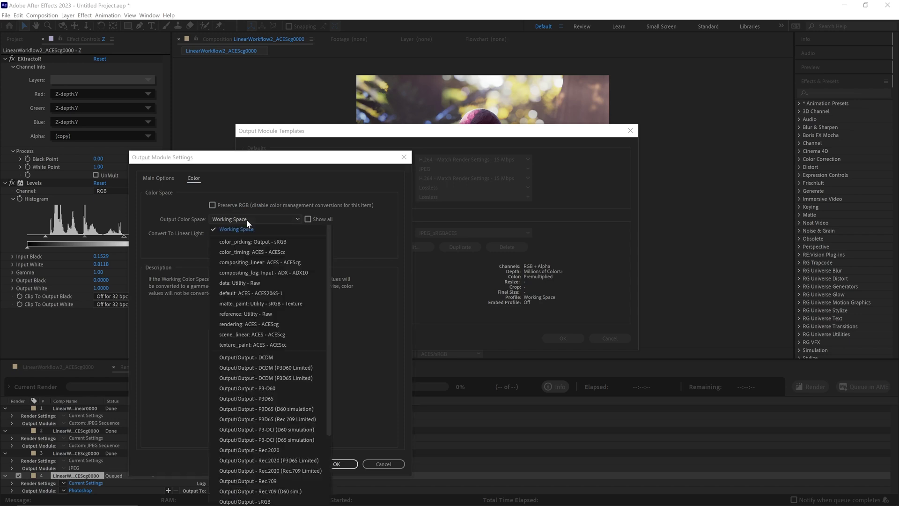
scroll(266, 462, down, 3)
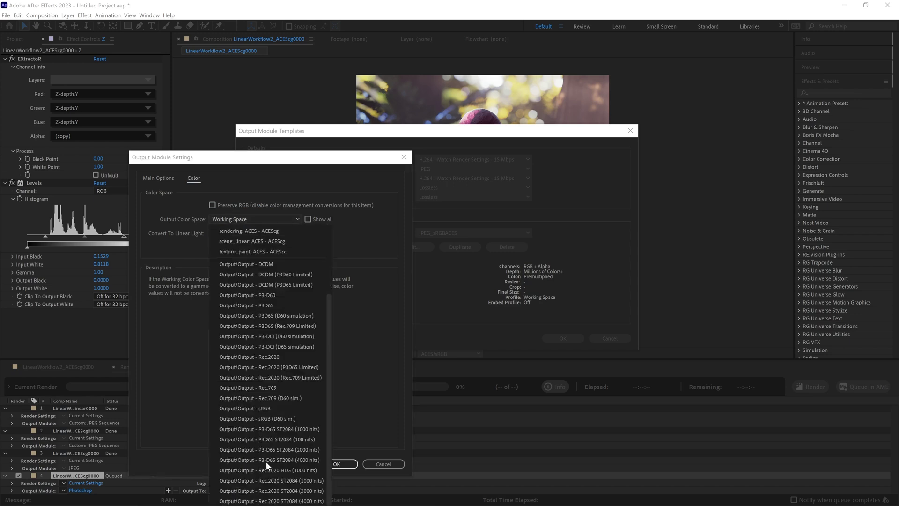
click(271, 409)
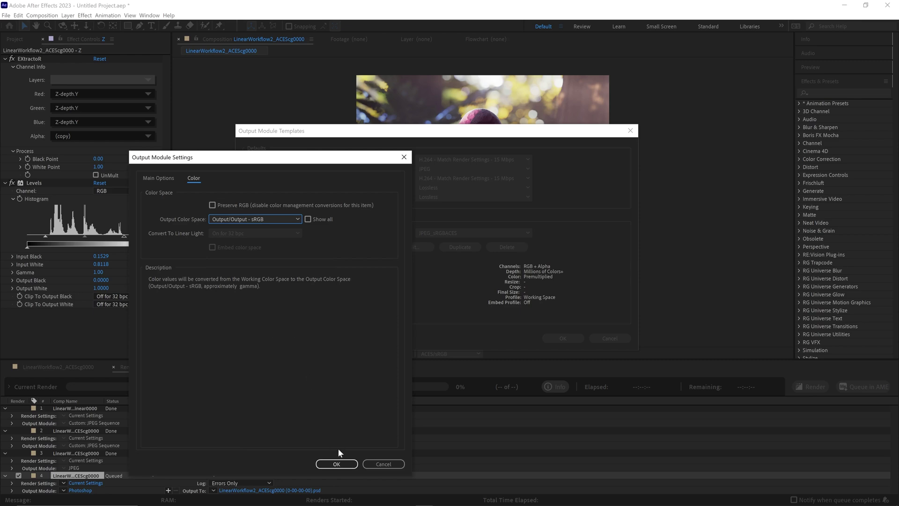
click(337, 464)
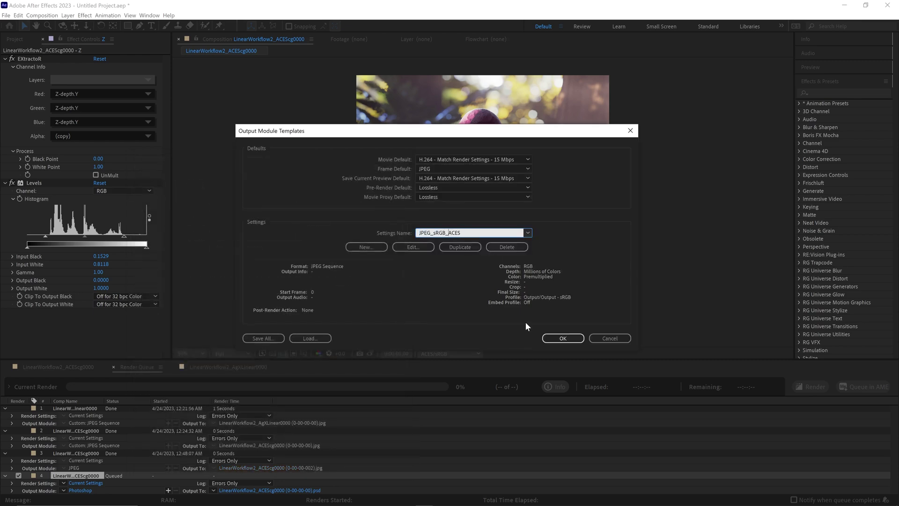
click(564, 339)
click(74, 490)
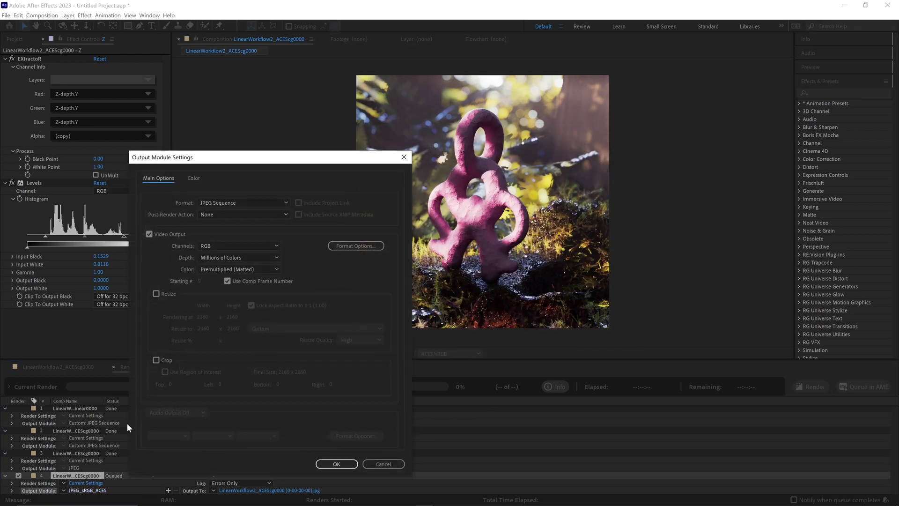
click(382, 464)
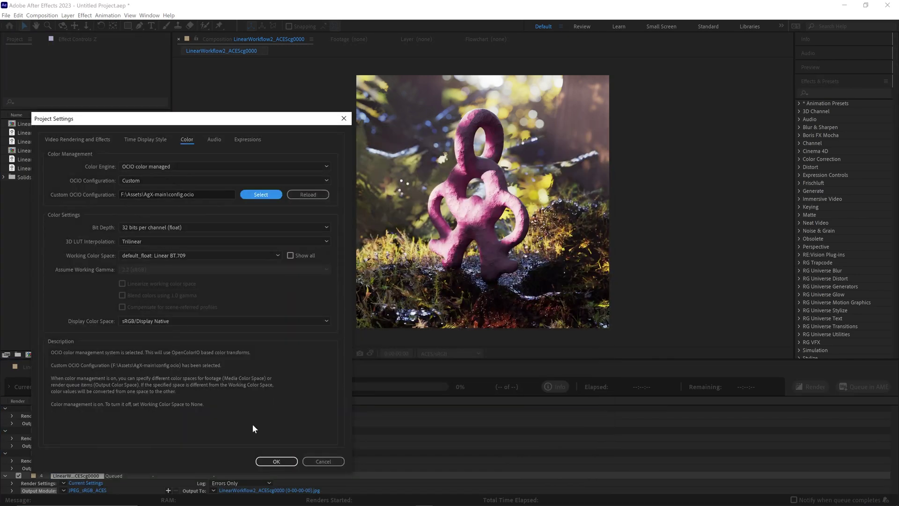
Step: Confirm the AgX OCIO config, queue the AgX comp, and begin a new output template
click(277, 462)
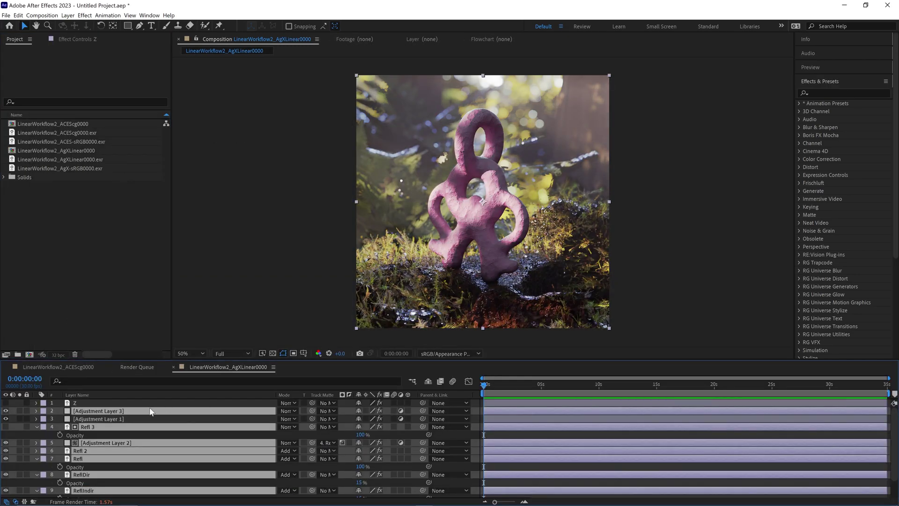
key(ctrl+m)
click(64, 490)
click(67, 490)
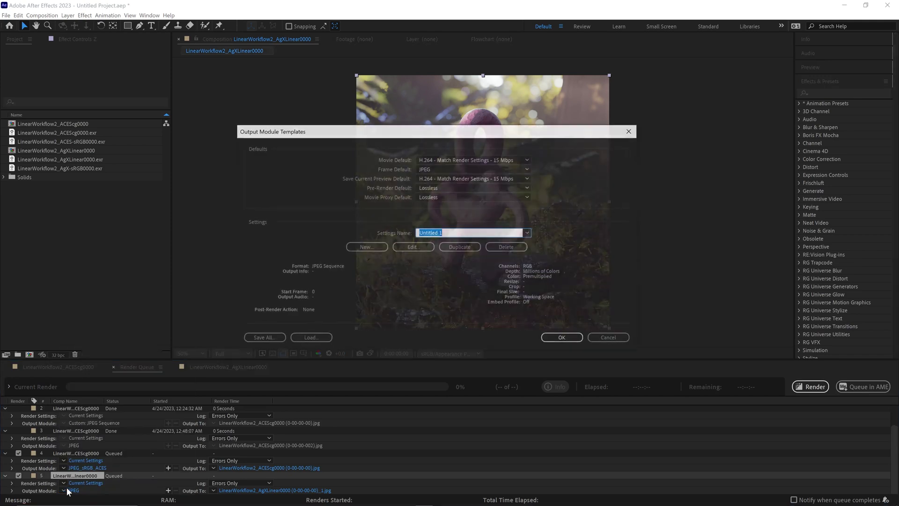
text(JPEG_A)
Step: Give the template Appearance Punchy sRGB output colour and save it as JPEG_sRGBPunchy_AgX
click(414, 248)
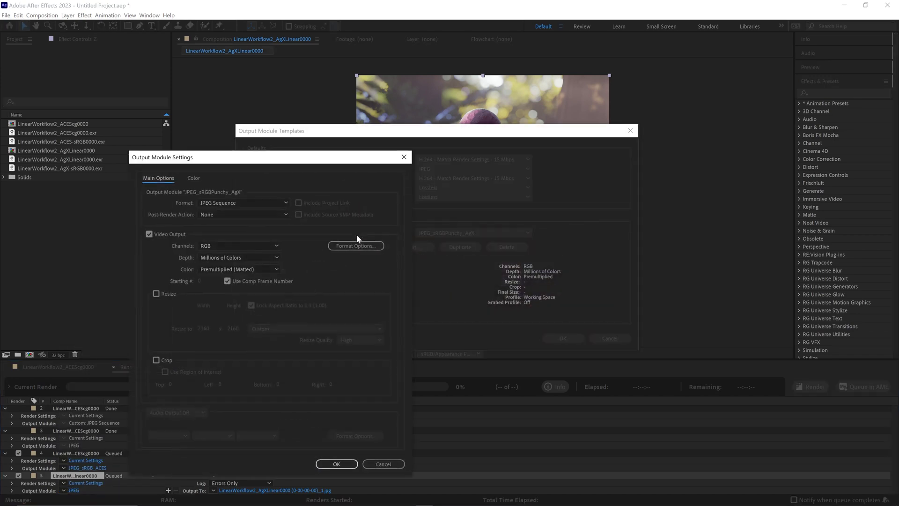
click(245, 215)
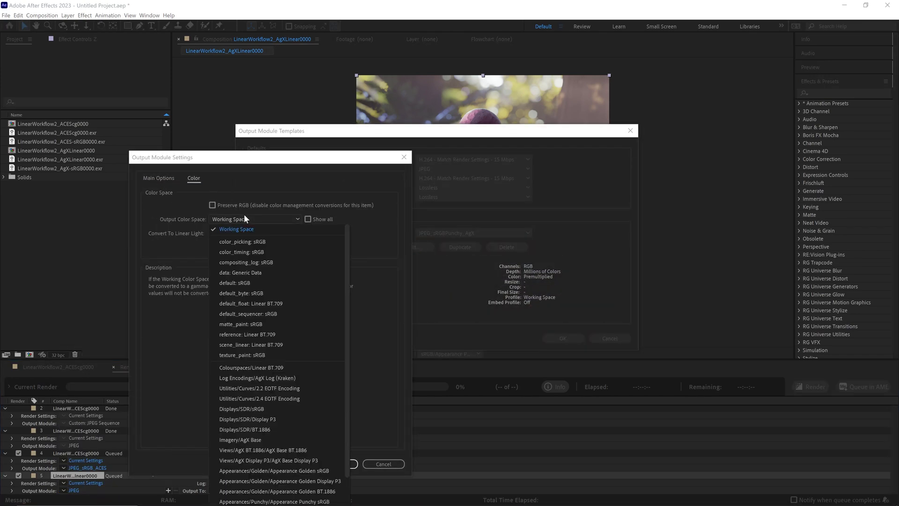
scroll(323, 502, down, 1)
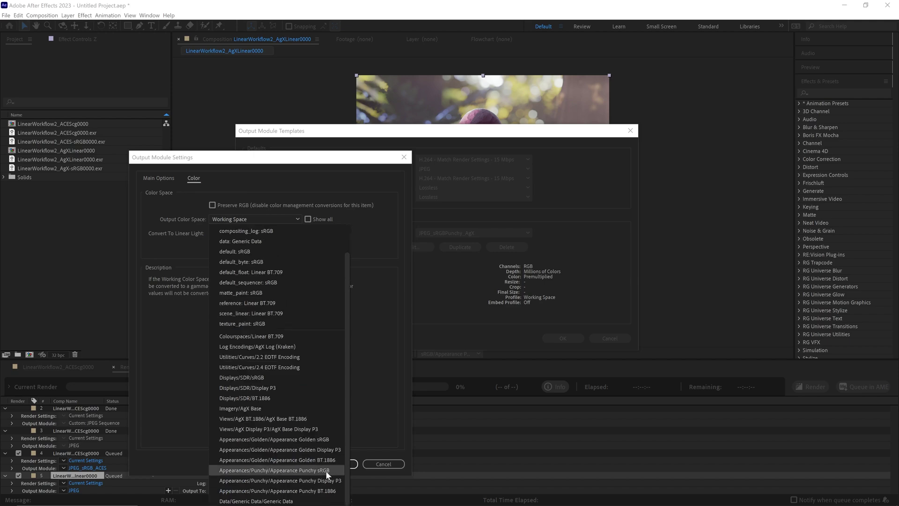
click(326, 472)
click(333, 464)
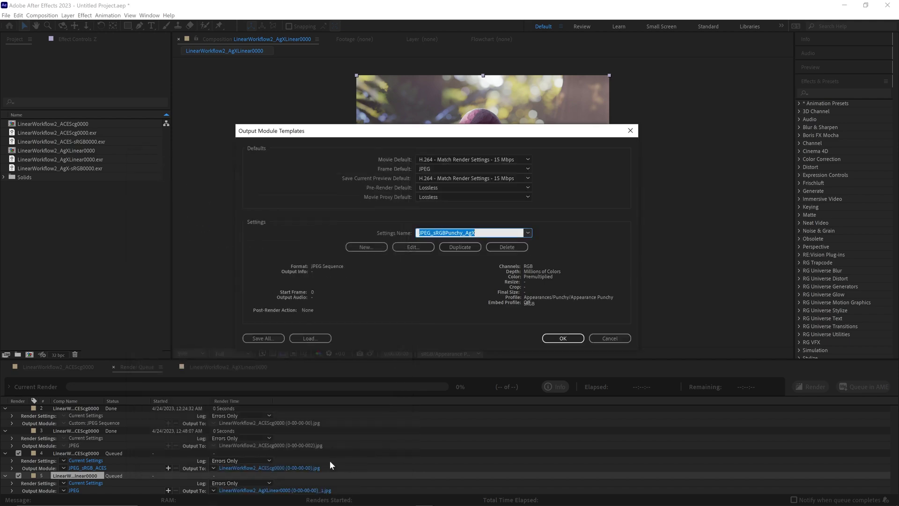
click(568, 337)
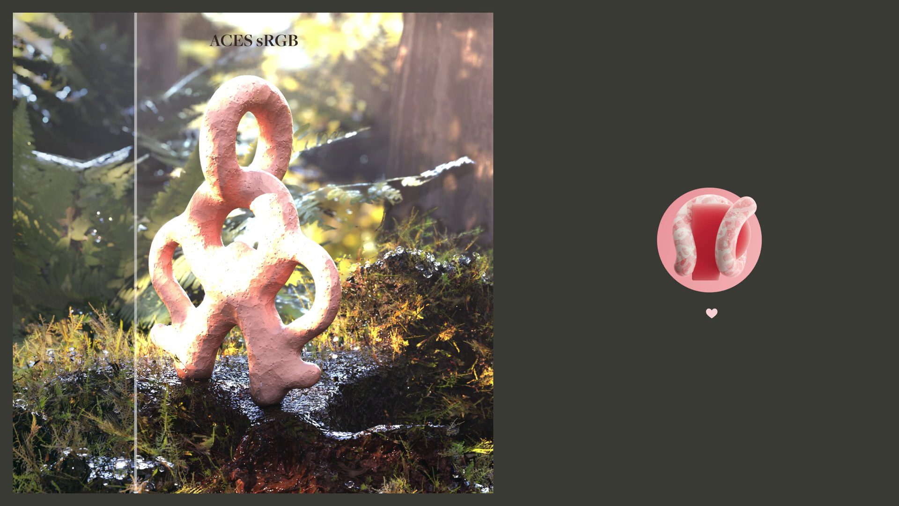